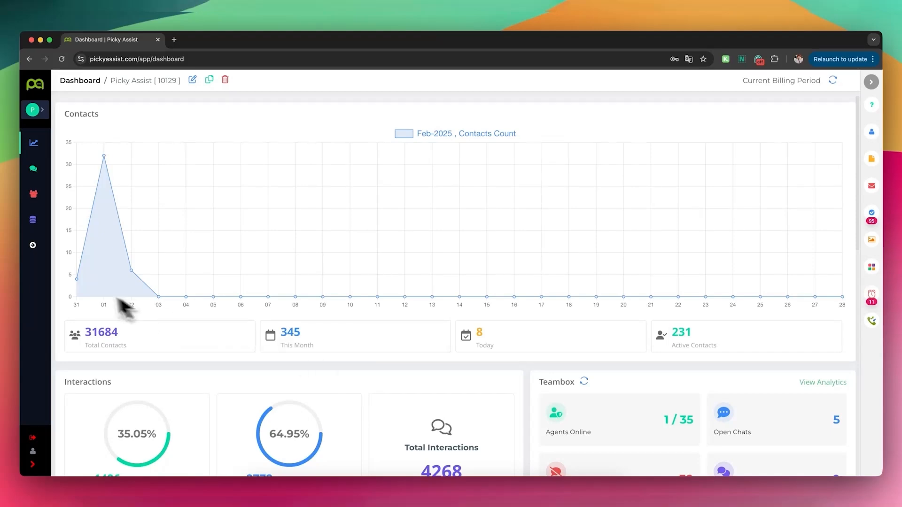
# - Open the list of workflows in the Flow Builder
pyautogui.click(38, 251)
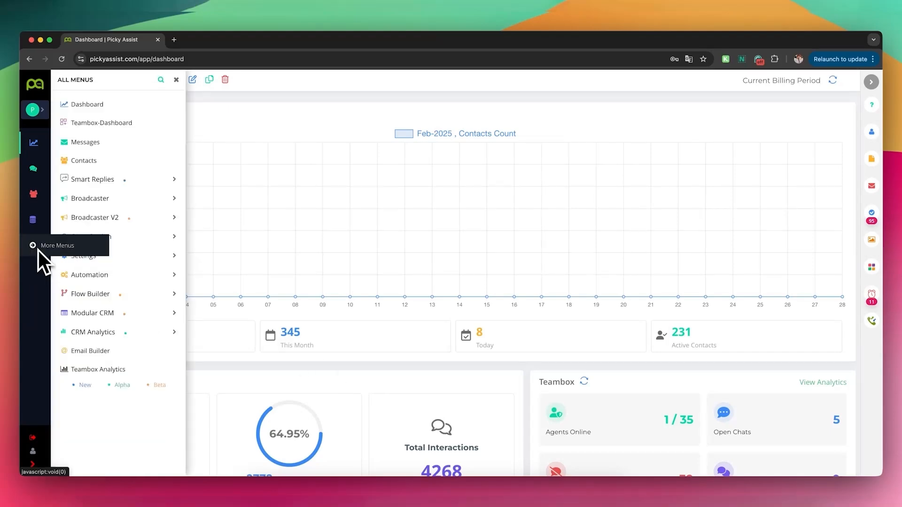
pyautogui.click(116, 297)
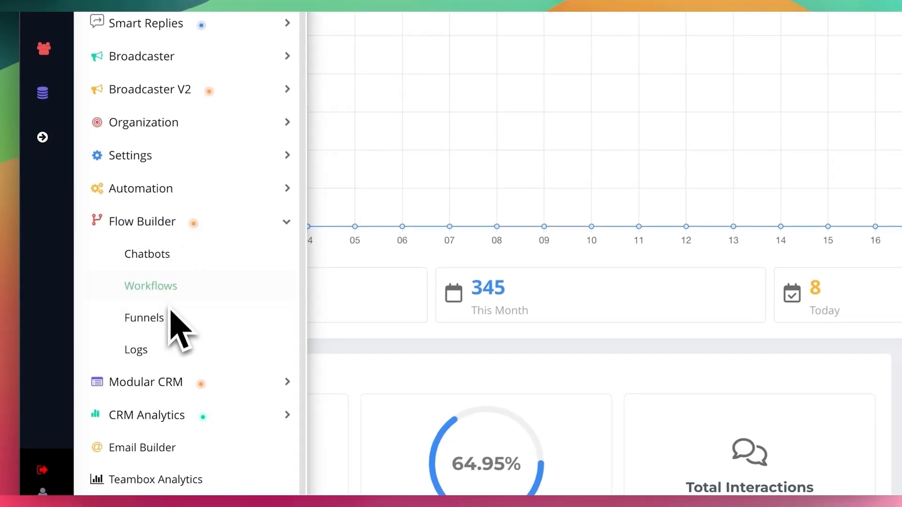
pyautogui.click(170, 291)
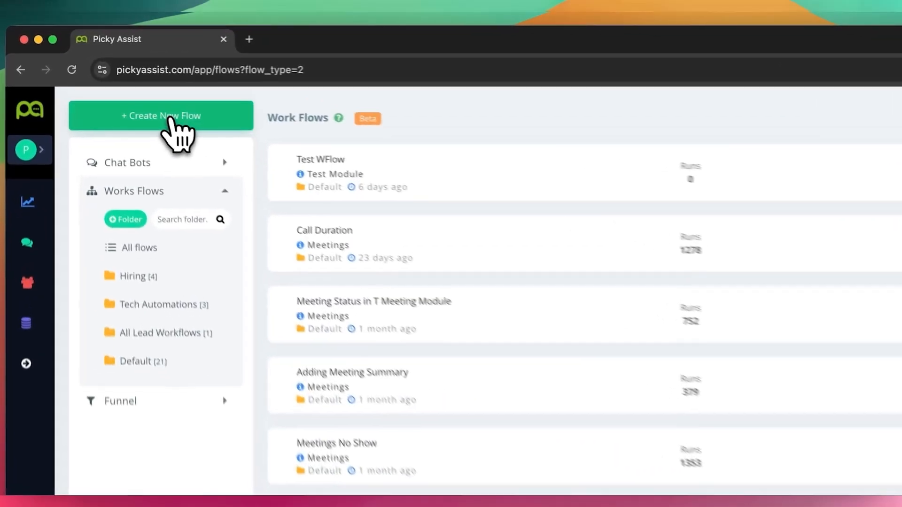
# - Create a new flow of type Workflow named "Lead Allocation" in the Default folder
pyautogui.click(124, 88)
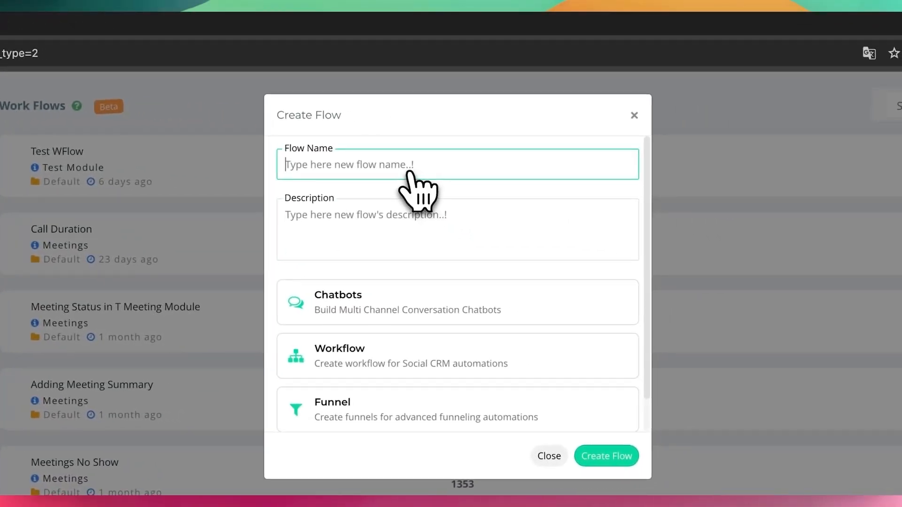
pyautogui.write('Lead Allocation')
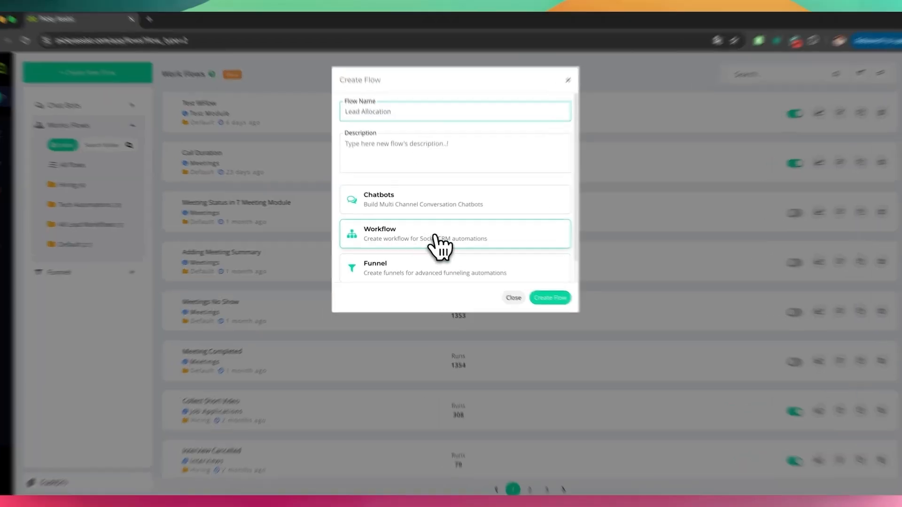
pyautogui.click(434, 239)
pyautogui.scroll(-2, 573, 280)
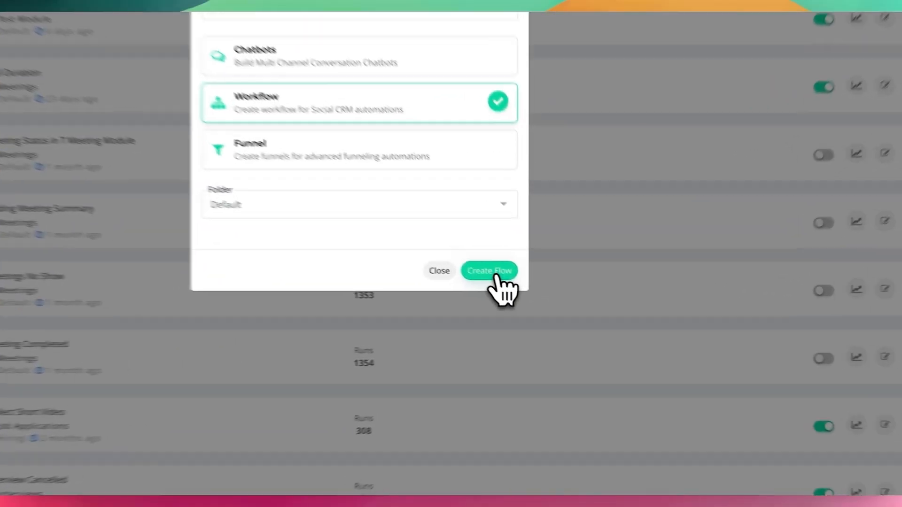
pyautogui.click(538, 292)
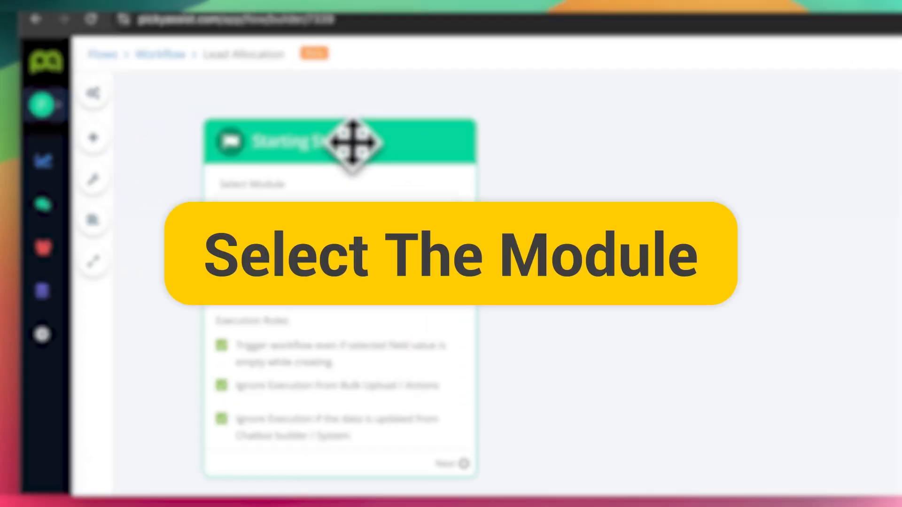
# - Set the Starting Step to trigger On Create for the Leads module with Current Record as the module field
pyautogui.click(322, 209)
pyautogui.write('lead')
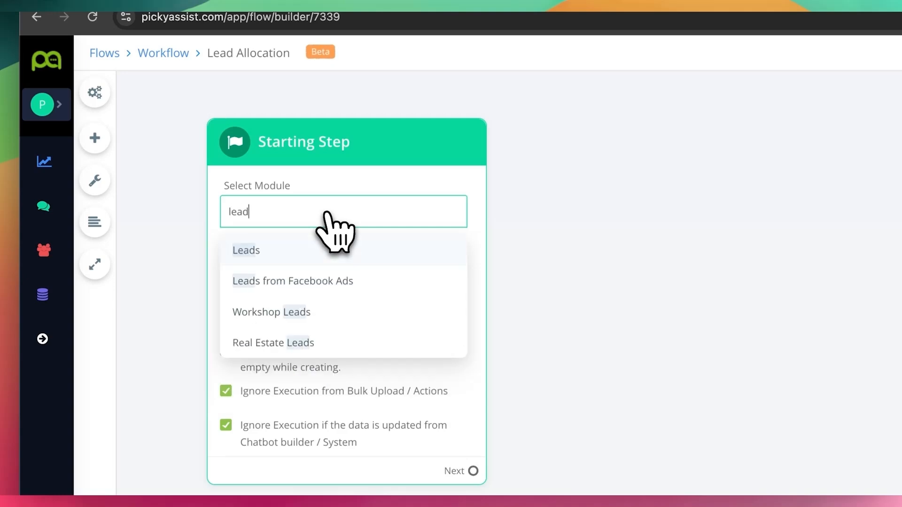
pyautogui.click(314, 250)
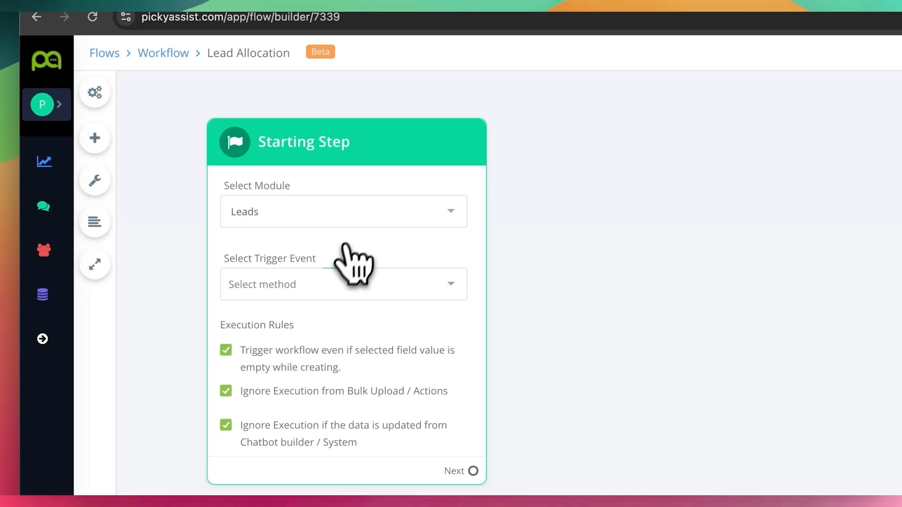
pyautogui.click(333, 283)
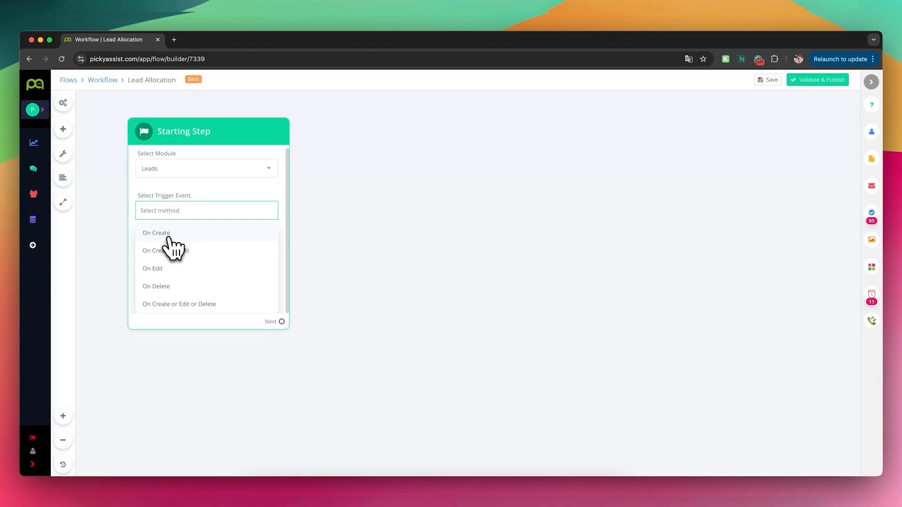
pyautogui.click(170, 236)
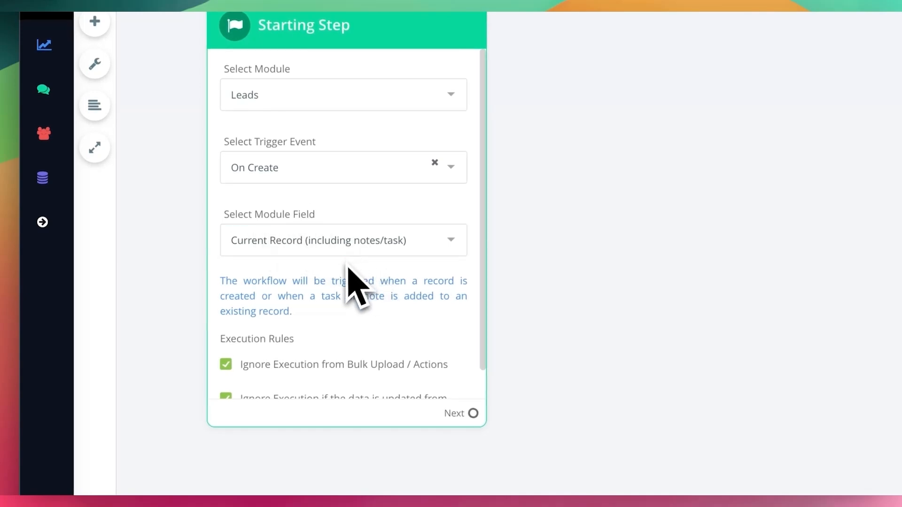
pyautogui.click(360, 264)
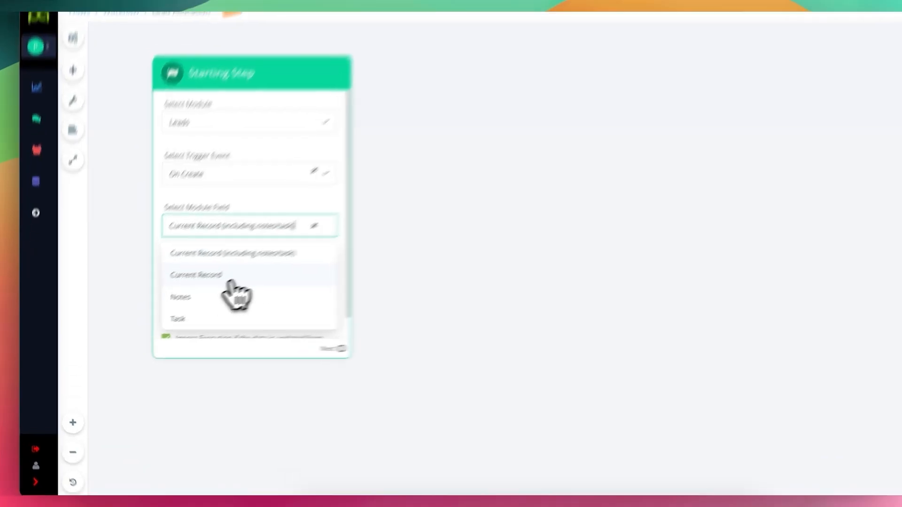
pyautogui.click(183, 296)
# - Turn off the execution rules that ignore bulk upload/actions and data updated from the chatbot builder/system
pyautogui.scroll(-1, 216, 315)
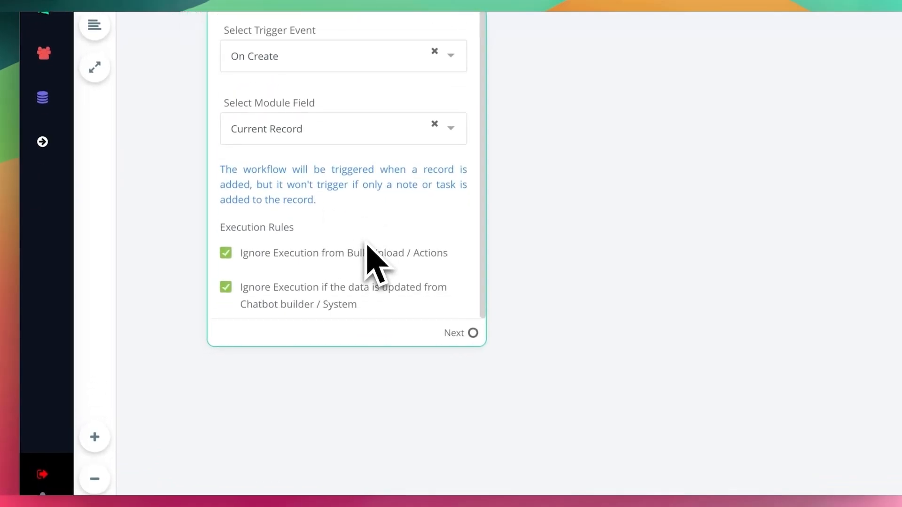
pyautogui.click(231, 255)
pyautogui.scroll(-2, 283, 274)
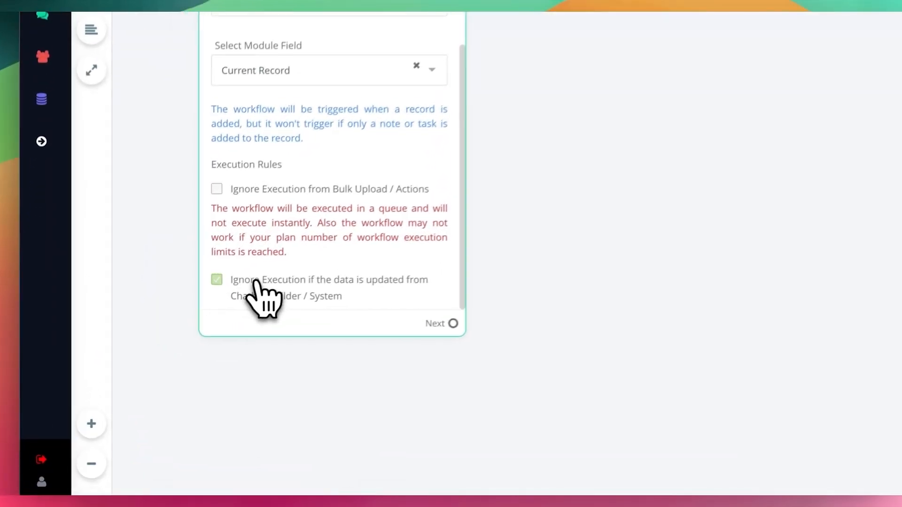
pyautogui.click(158, 331)
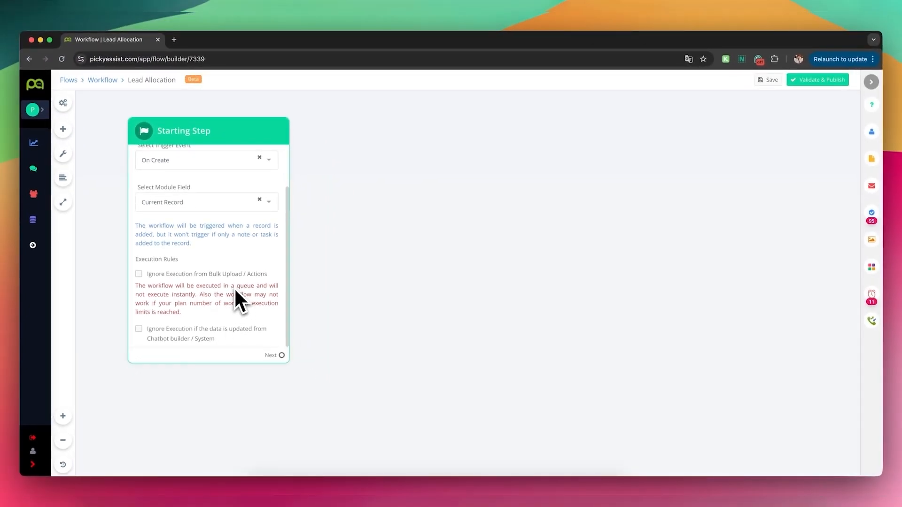
# - Add a Filter step connected to the Starting Step's Next output and move it higher on the canvas
pyautogui.scroll(2, 236, 291)
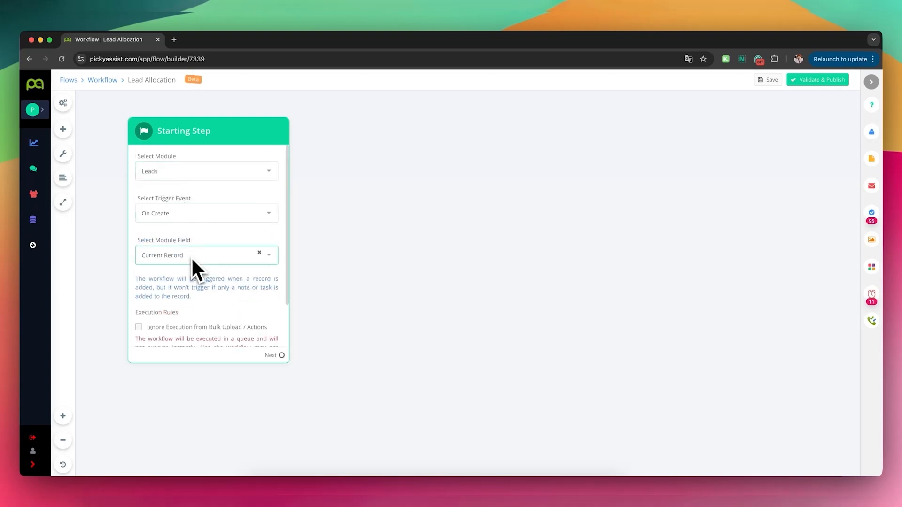
pyautogui.scroll(-2, 197, 265)
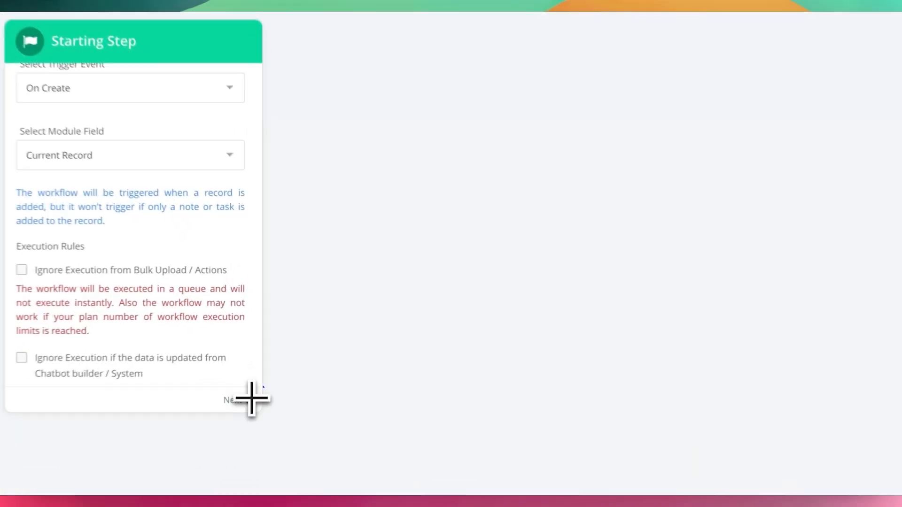
pyautogui.moveTo(282, 355); pyautogui.dragTo(402, 204)
pyautogui.moveTo(451, 148); pyautogui.dragTo(451, 148)
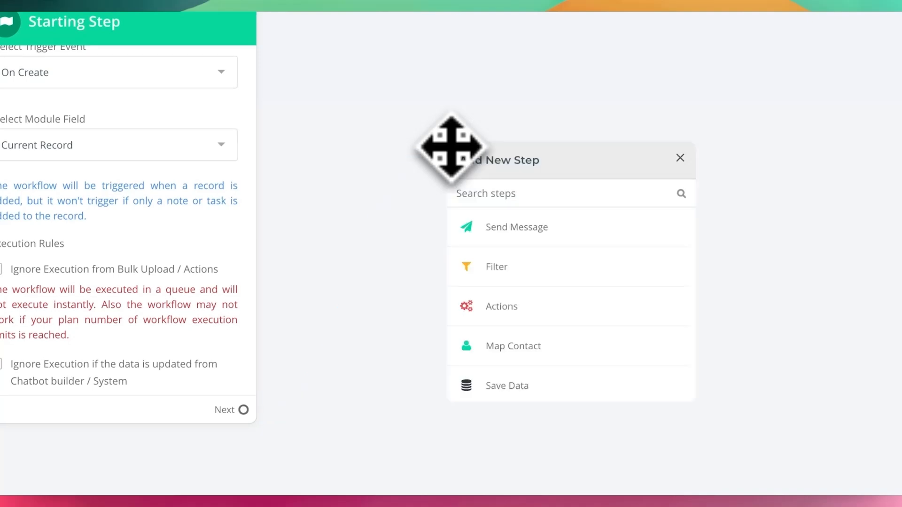
pyautogui.click(544, 272)
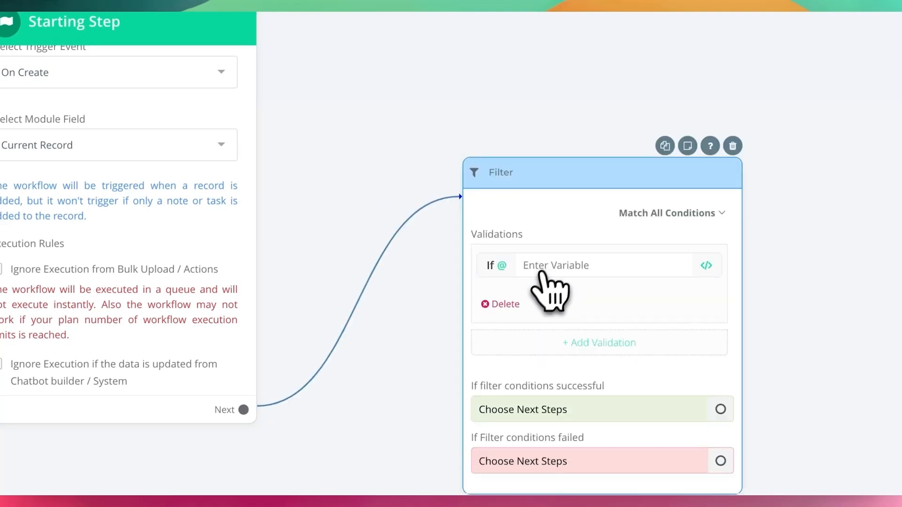
pyautogui.moveTo(614, 182); pyautogui.dragTo(569, 52)
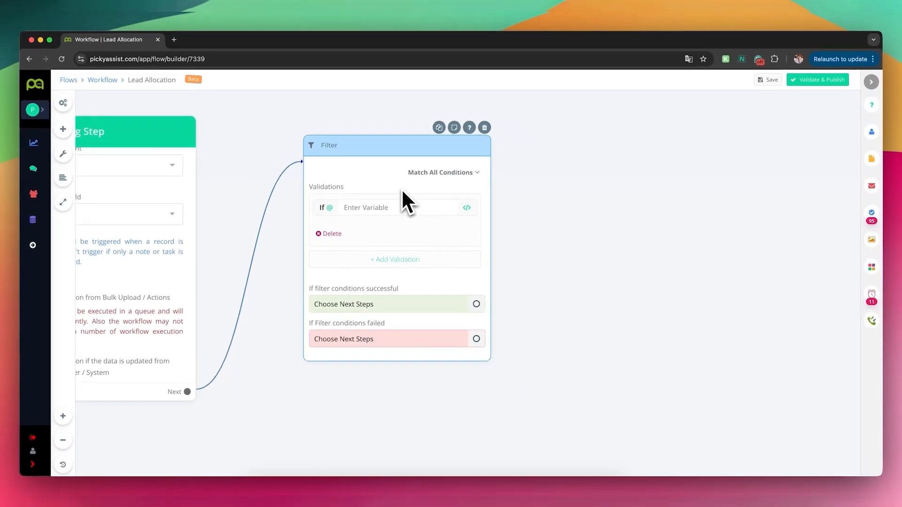
# - Set the Filter's validation variable to the Leads Country attribute's New_value option_text
pyautogui.click(406, 208)
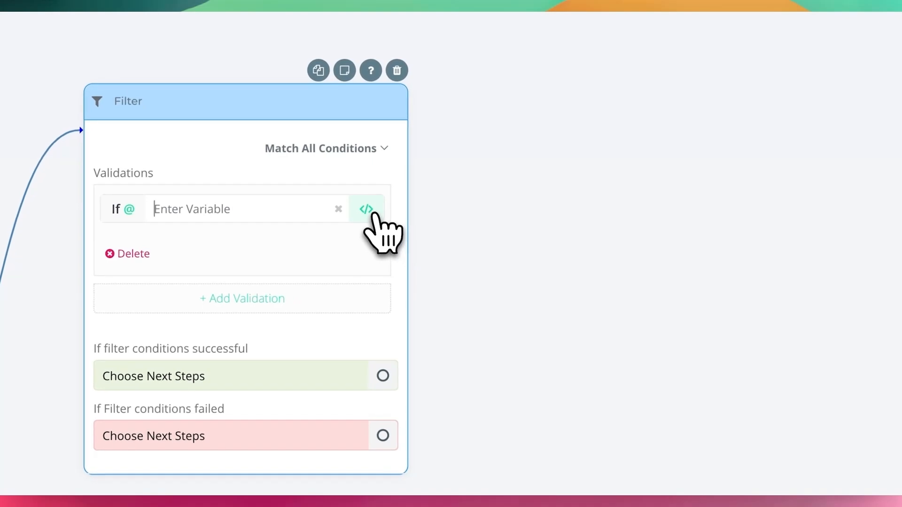
pyautogui.click(374, 212)
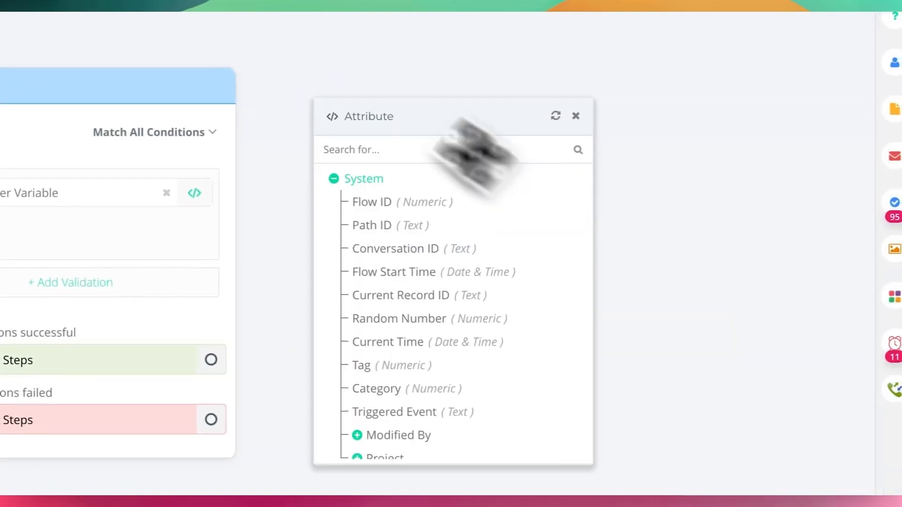
pyautogui.scroll(-3, 423, 246)
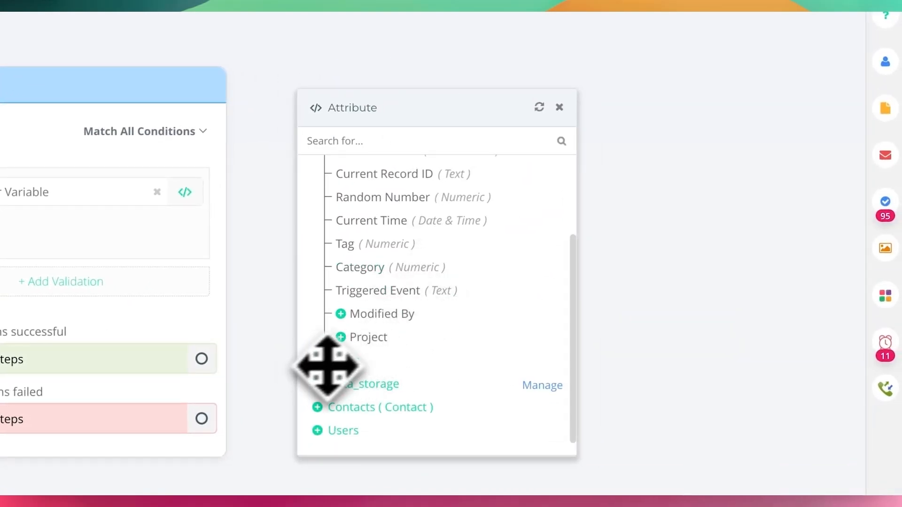
pyautogui.scroll(-1, 322, 368)
pyautogui.click(321, 355)
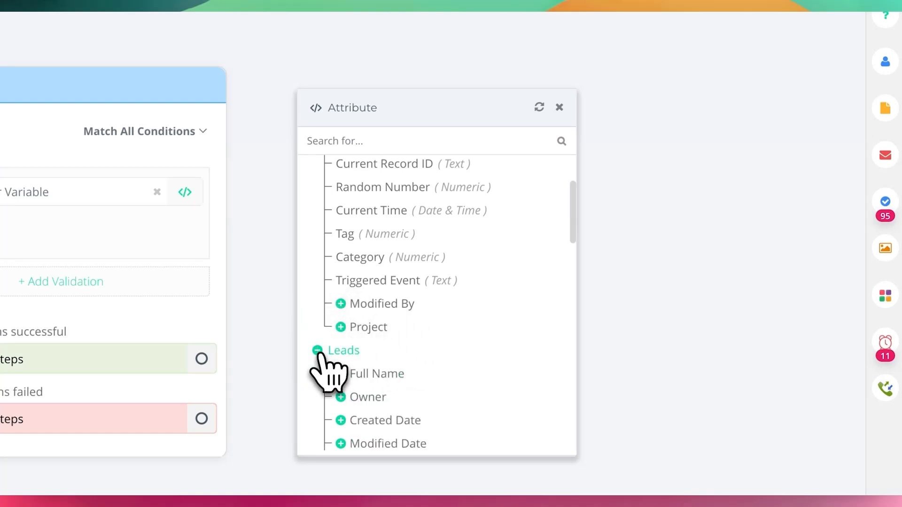
pyautogui.scroll(-4, 475, 343)
pyautogui.scroll(-3, 484, 331)
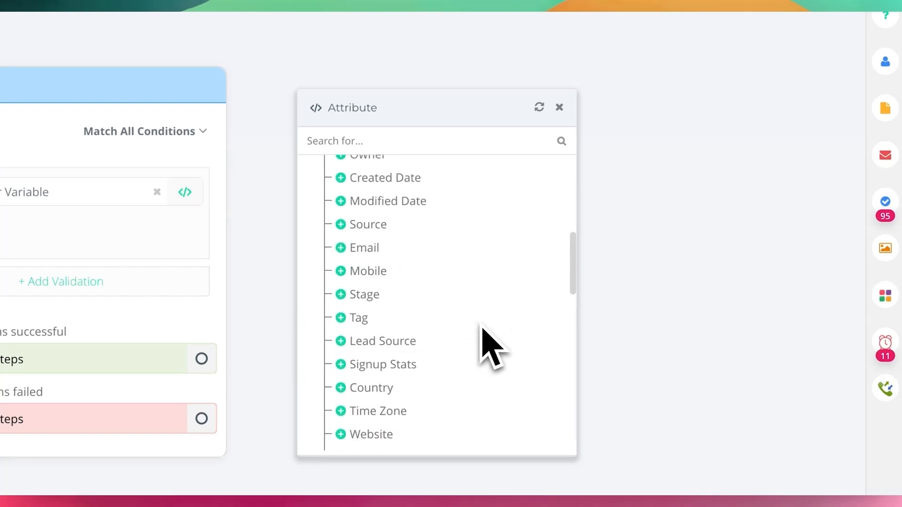
pyautogui.scroll(-1, 481, 329)
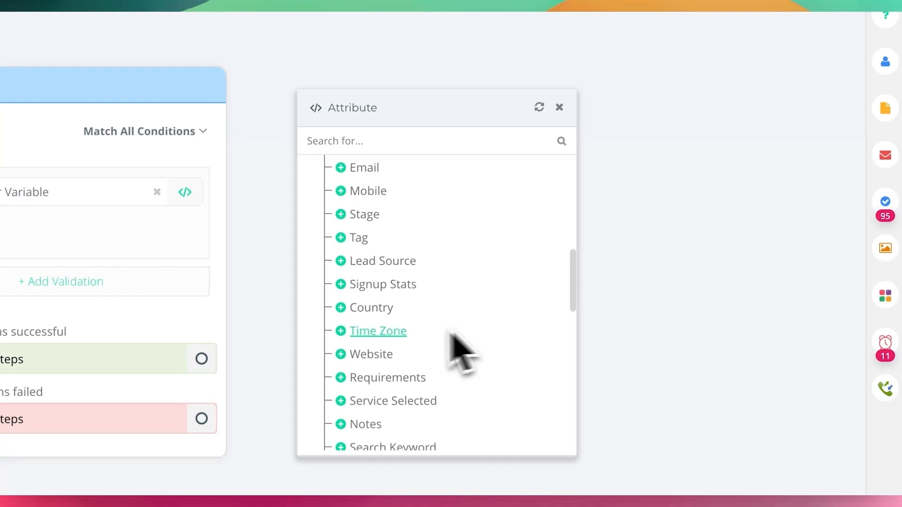
pyautogui.click(340, 309)
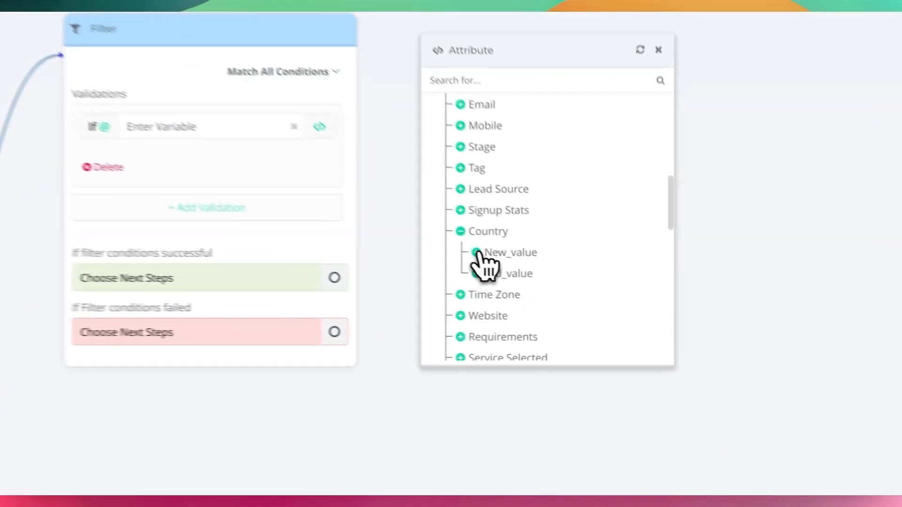
pyautogui.click(567, 287)
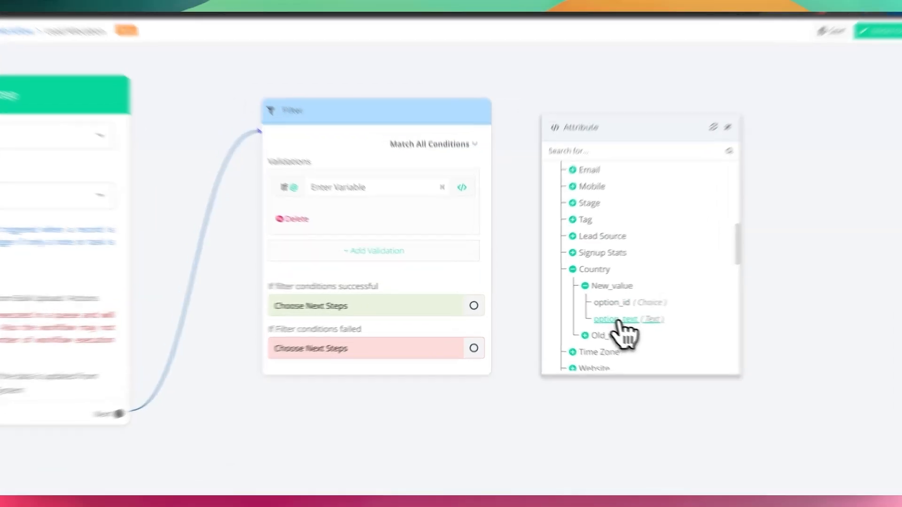
pyautogui.click(593, 315)
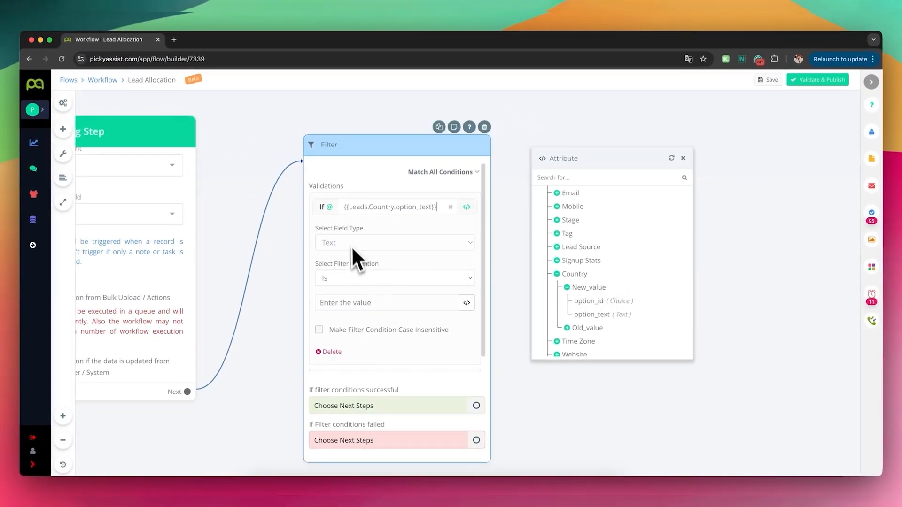
# - Set the filter condition of the Country validation to In List
pyautogui.click(395, 280)
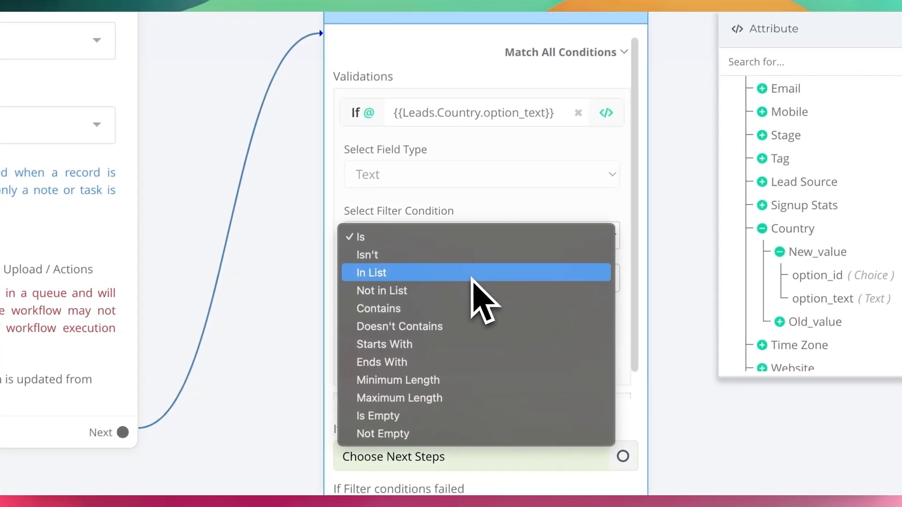
pyautogui.click(471, 277)
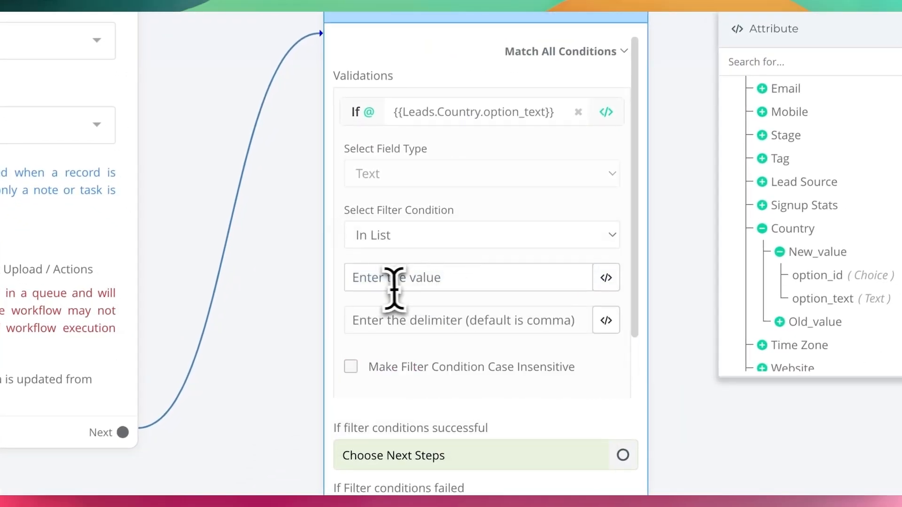
pyautogui.click(496, 285)
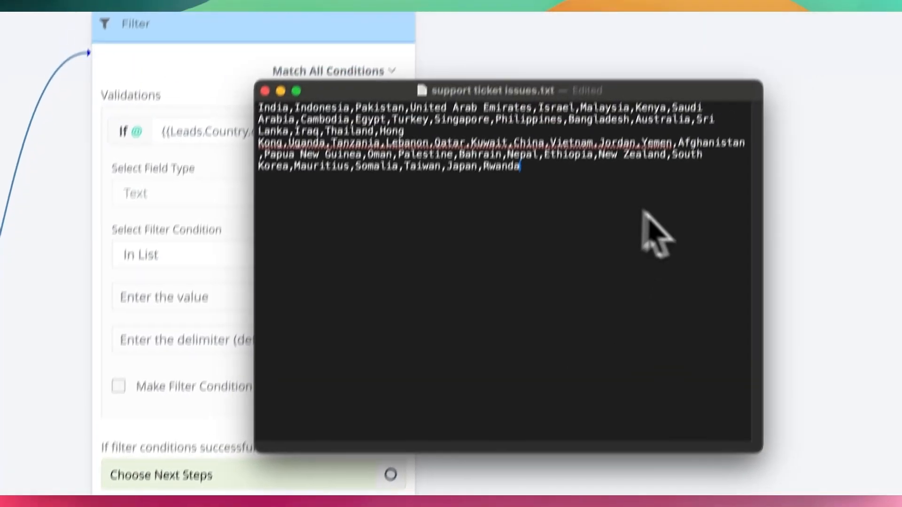
# - Copy the full comma-separated country list from support ticket issues.txt into the value of the Country validation
pyautogui.press('super+a')
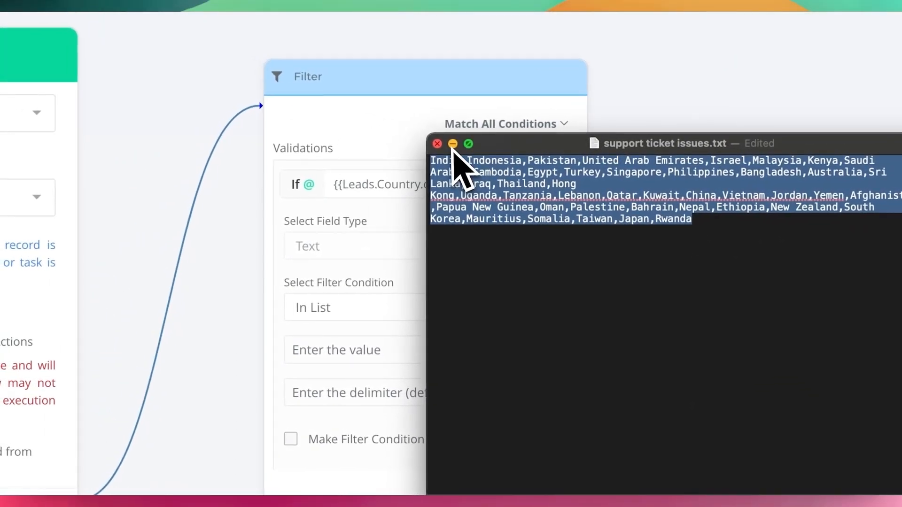
pyautogui.click(440, 142)
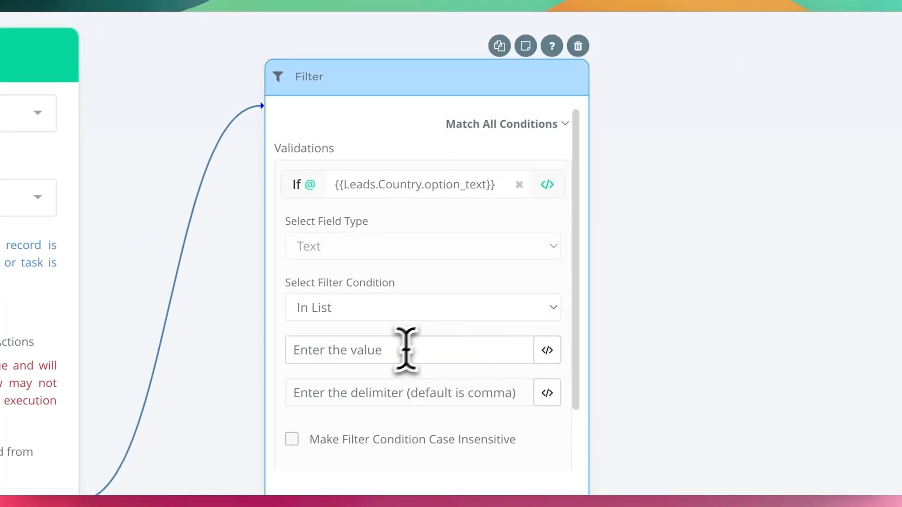
pyautogui.click(375, 350)
pyautogui.write('Mauritius,Somalia,Taiwan,Japan,Rwanda')
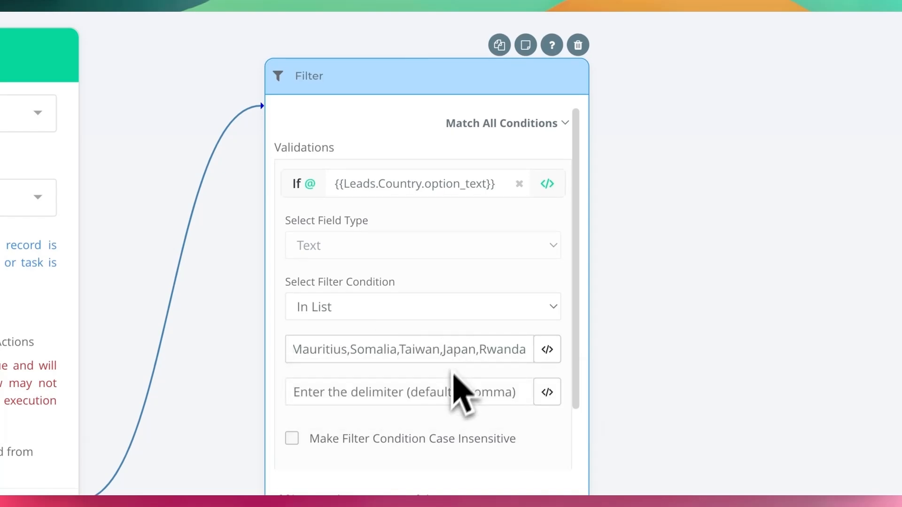
# - Set the Country validation's delimiter to a comma and make its filter condition case insensitive
pyautogui.click(380, 402)
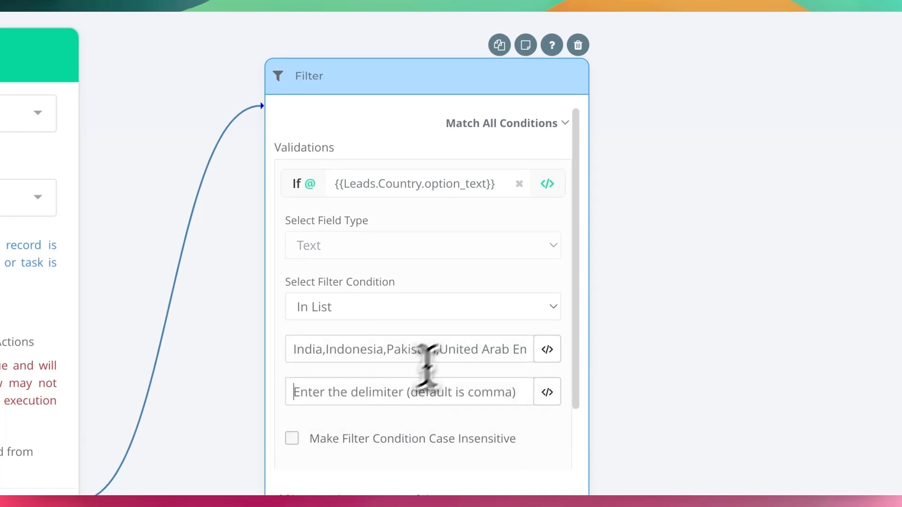
pyautogui.write(',')
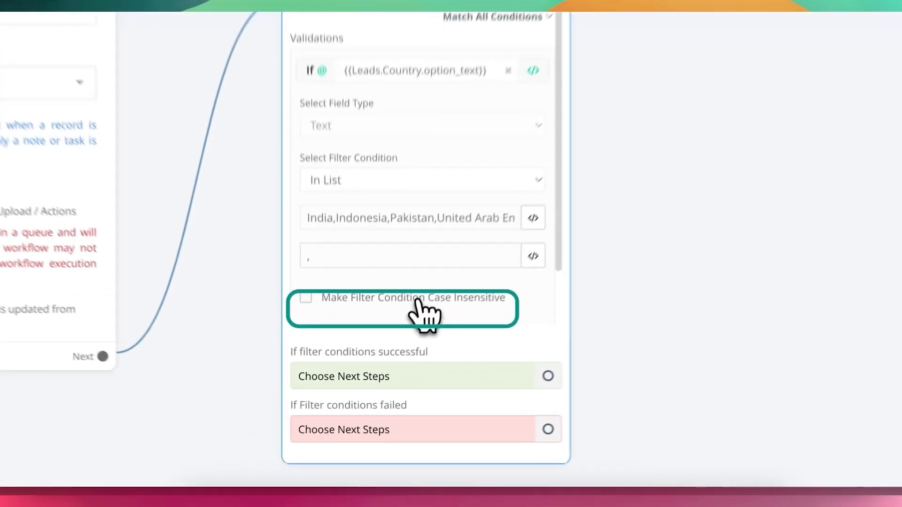
pyautogui.click(384, 360)
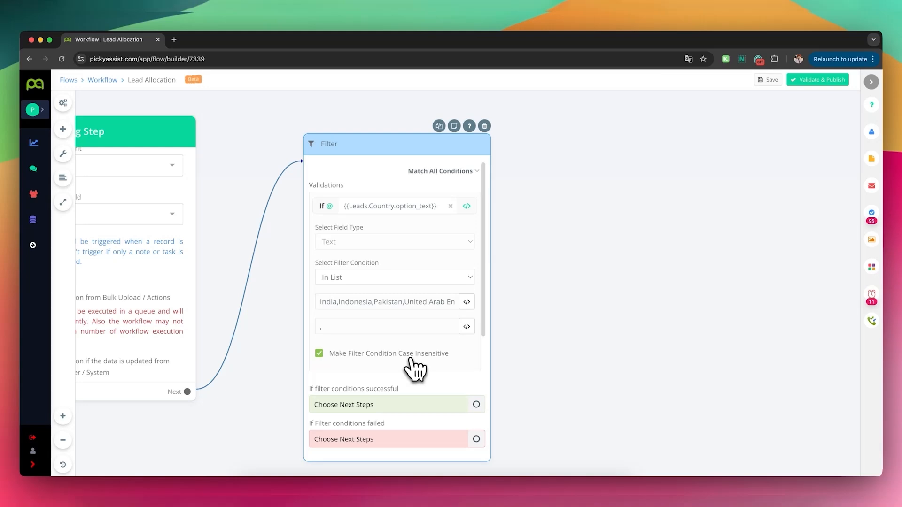
pyautogui.scroll(-2, 394, 301)
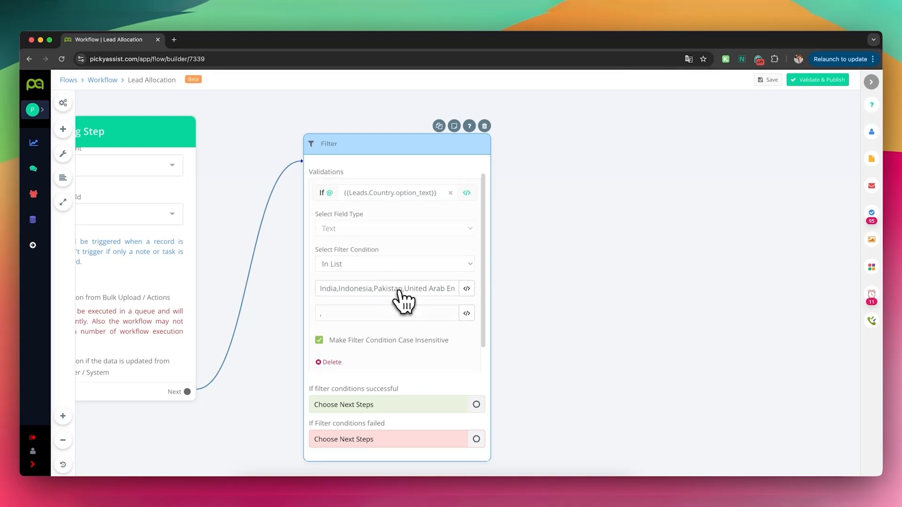
pyautogui.scroll(2, 397, 291)
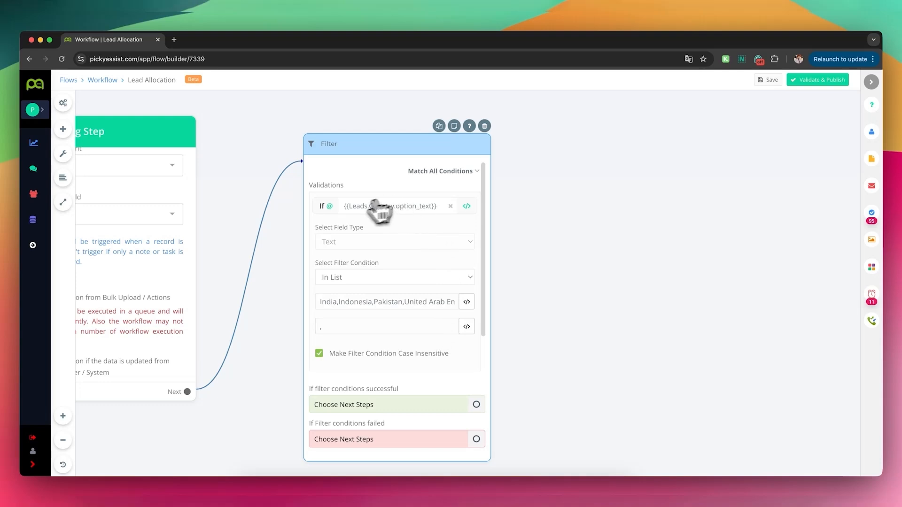
pyautogui.scroll(-2, 383, 264)
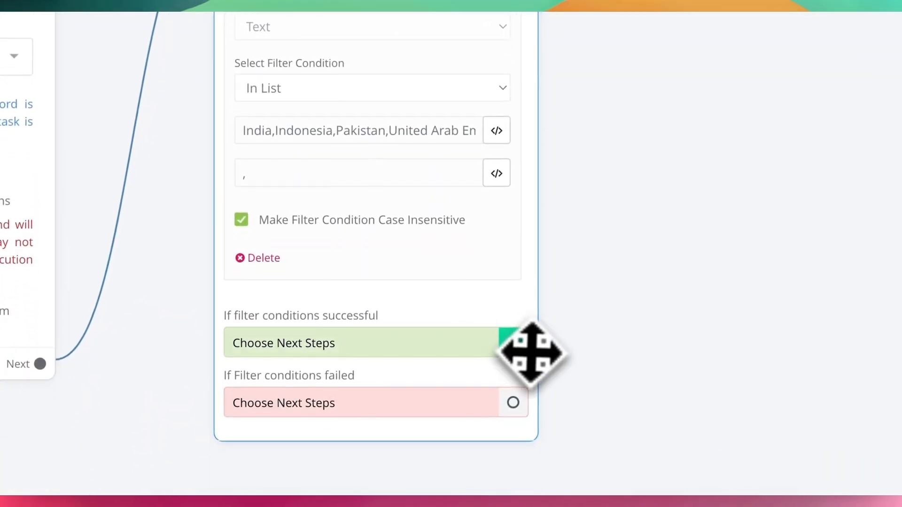
# - Add a Users step connected to the Filter's output for successful filter conditions
pyautogui.moveTo(521, 353); pyautogui.dragTo(748, 5)
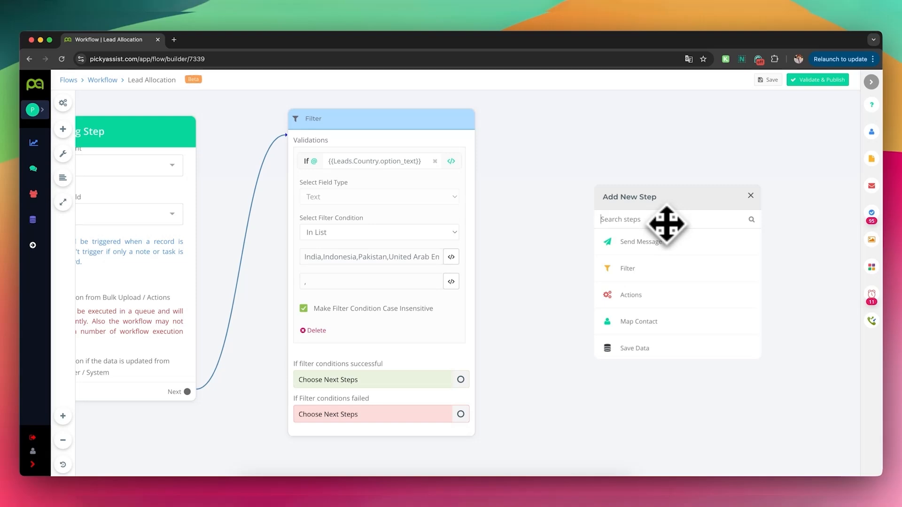
pyautogui.write('get')
pyautogui.press('BackSpace')
pyautogui.press('BackSpace')
pyautogui.write('s')
pyautogui.press('BackSpace')
pyautogui.write('use')
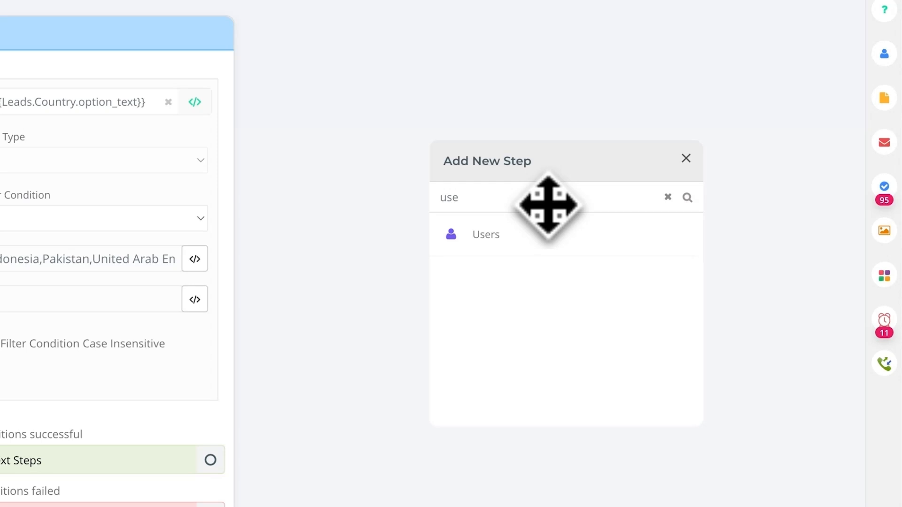
pyautogui.click(541, 235)
pyautogui.moveTo(587, 262); pyautogui.dragTo(506, 168)
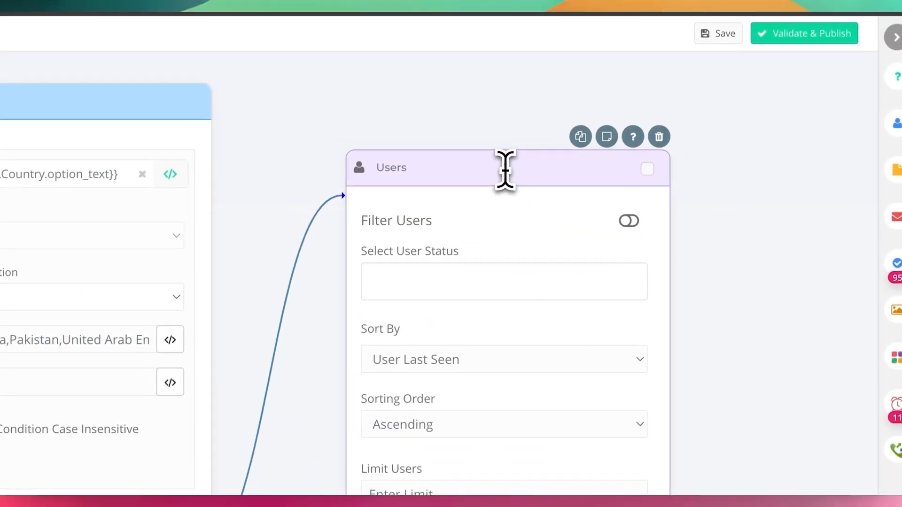
# - Rename the Users step to Morning Shift and the Filter step to Filter by Country
pyautogui.click(420, 167)
pyautogui.write('M')
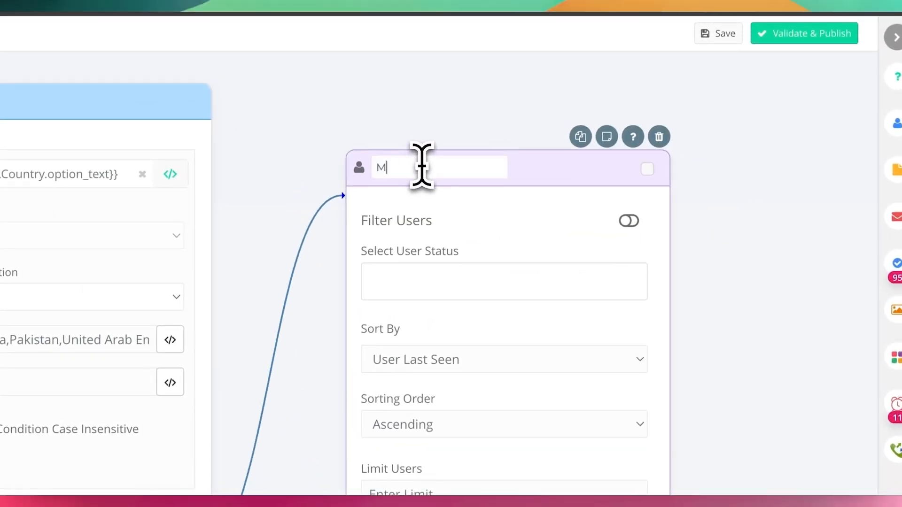
pyautogui.write('orning Shift')
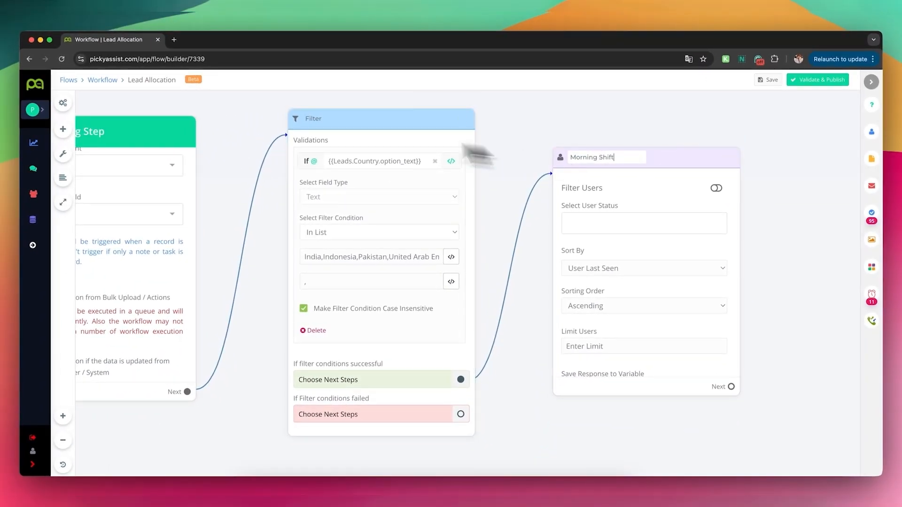
pyautogui.click(338, 121)
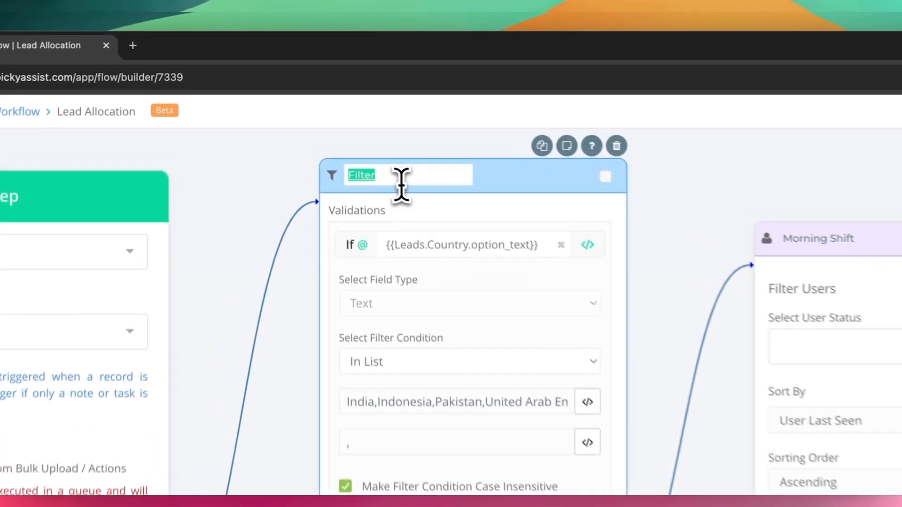
pyautogui.write('Filter by Country')
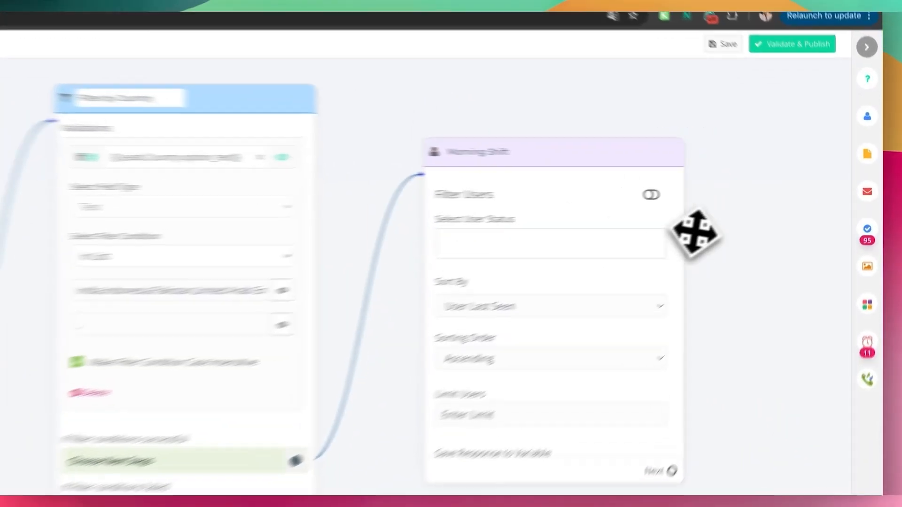
# - Enable Filter Users in the Morning Shift step
pyautogui.moveTo(755, 220); pyautogui.dragTo(634, 209)
pyautogui.moveTo(453, 239); pyautogui.dragTo(451, 239)
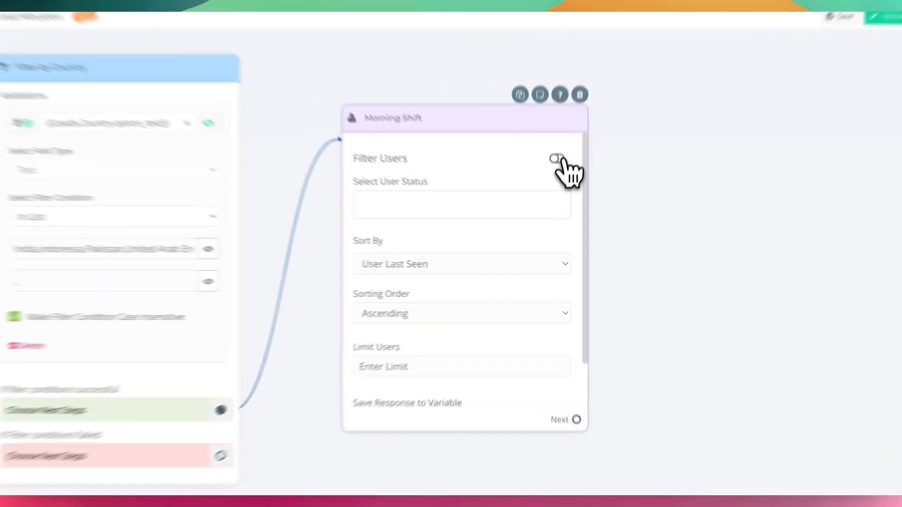
pyautogui.click(559, 159)
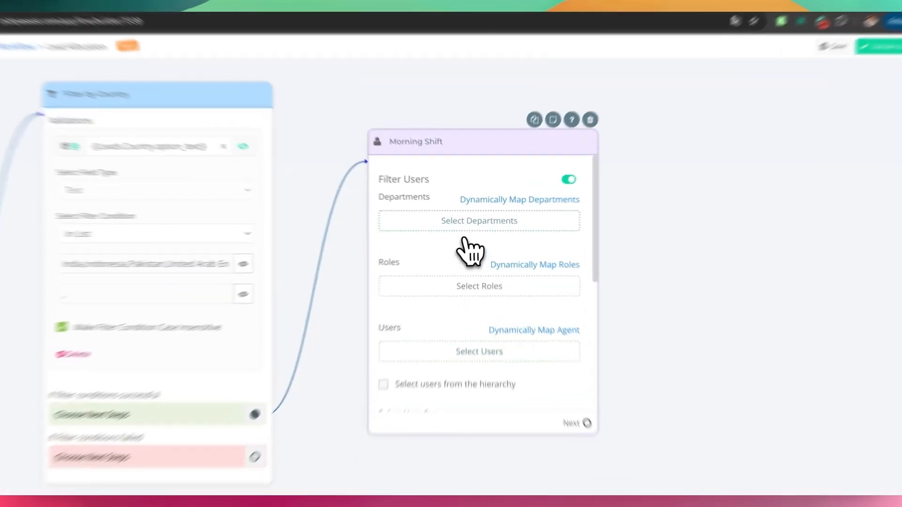
# - Try adding the Sales department to the Morning Shift user filter, and remove it again
pyautogui.click(477, 223)
pyautogui.write('sal')
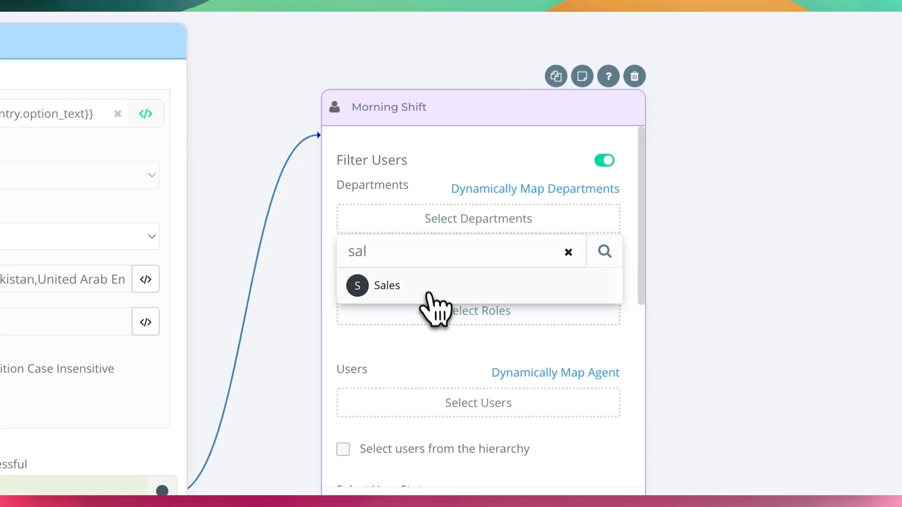
pyautogui.click(429, 296)
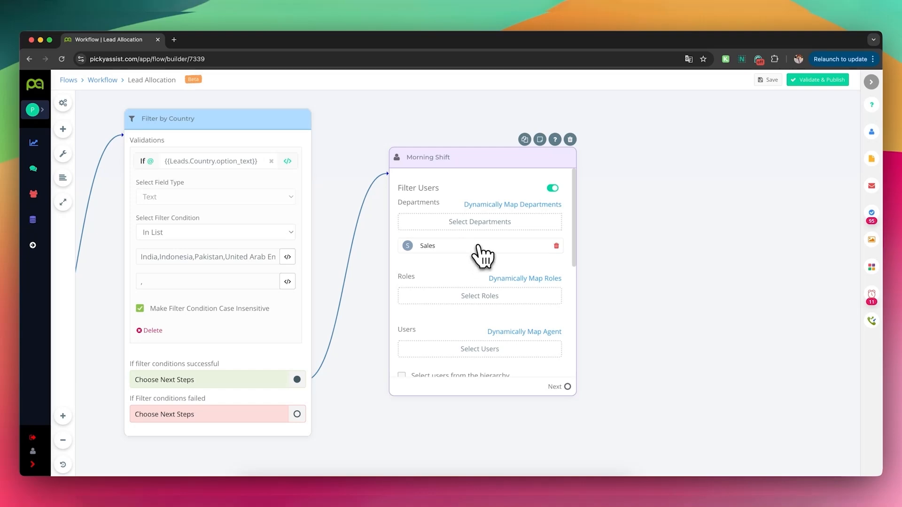
pyautogui.click(556, 246)
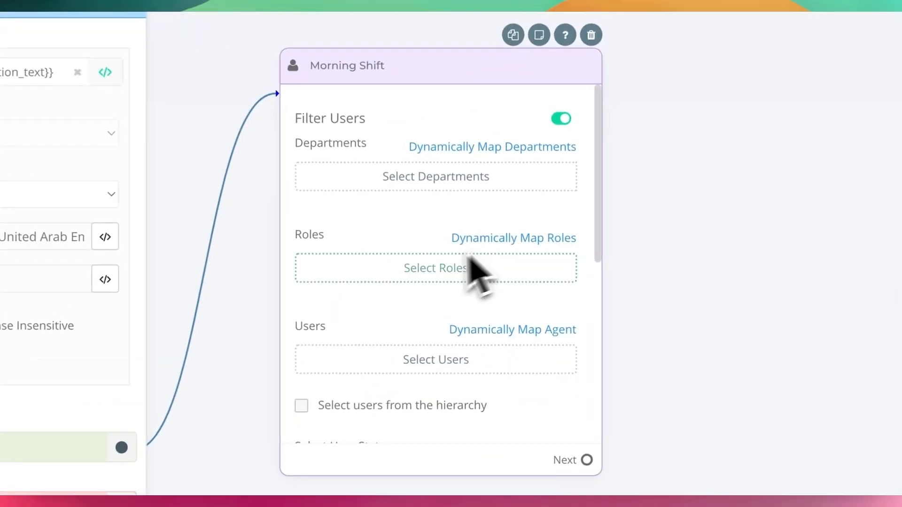
# - Add the three morning-shift agents individually to the Users filter of the Morning Shift step
pyautogui.scroll(-3, 435, 305)
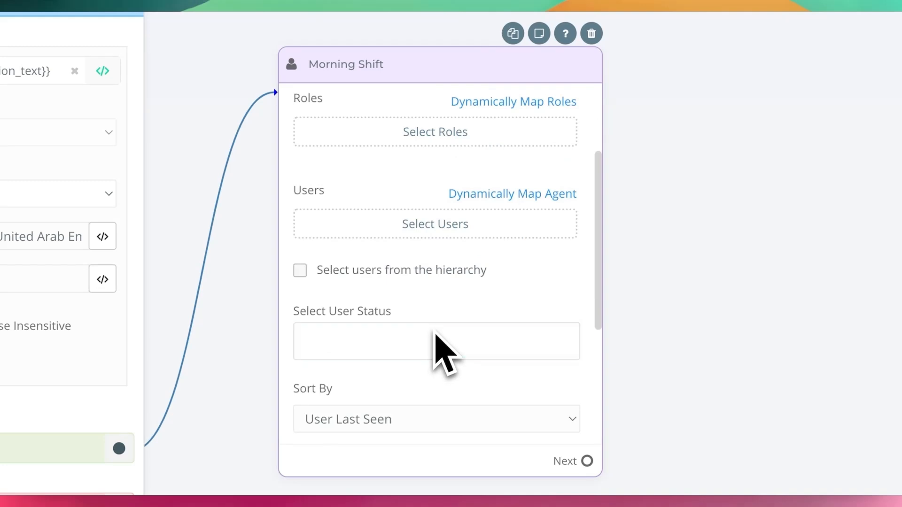
pyautogui.click(438, 231)
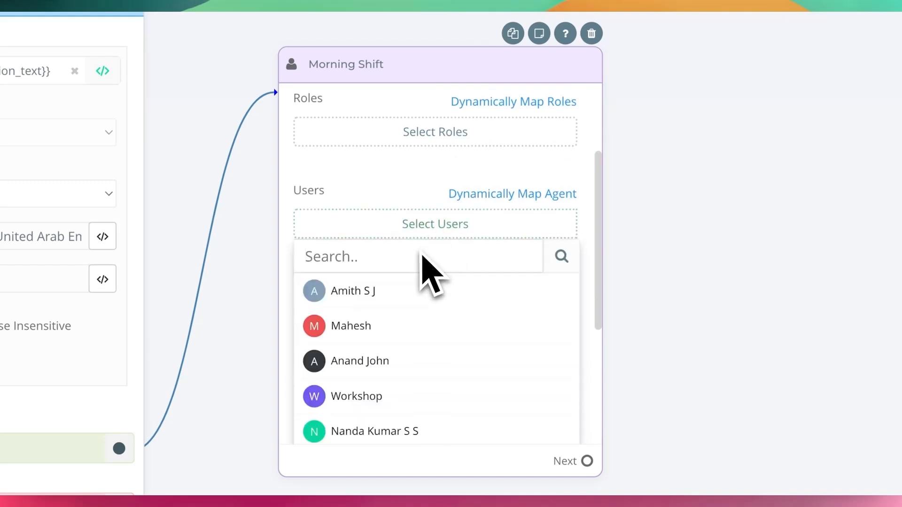
pyautogui.write('reji')
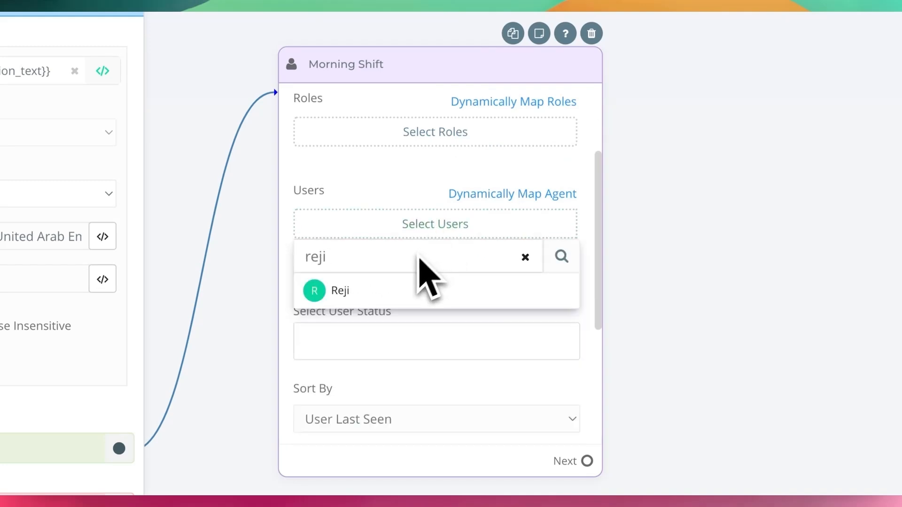
pyautogui.click(404, 291)
pyautogui.click(446, 233)
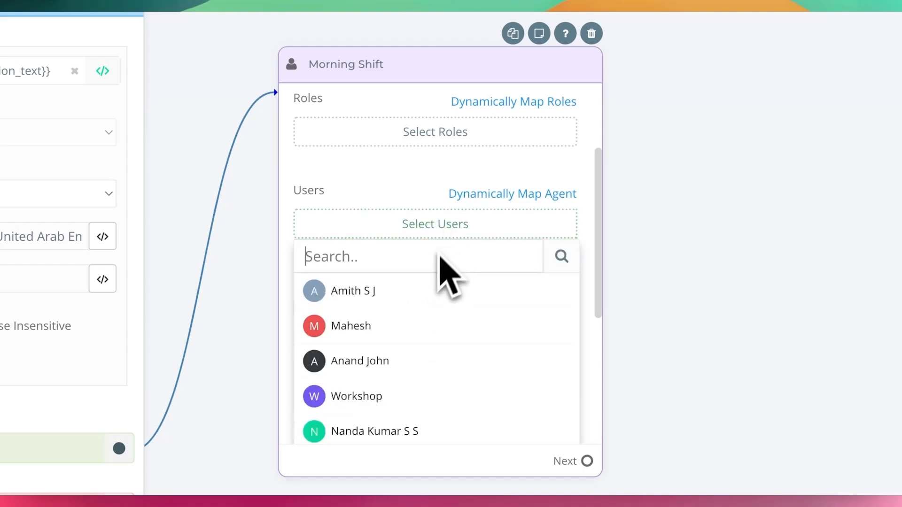
pyautogui.write('ani')
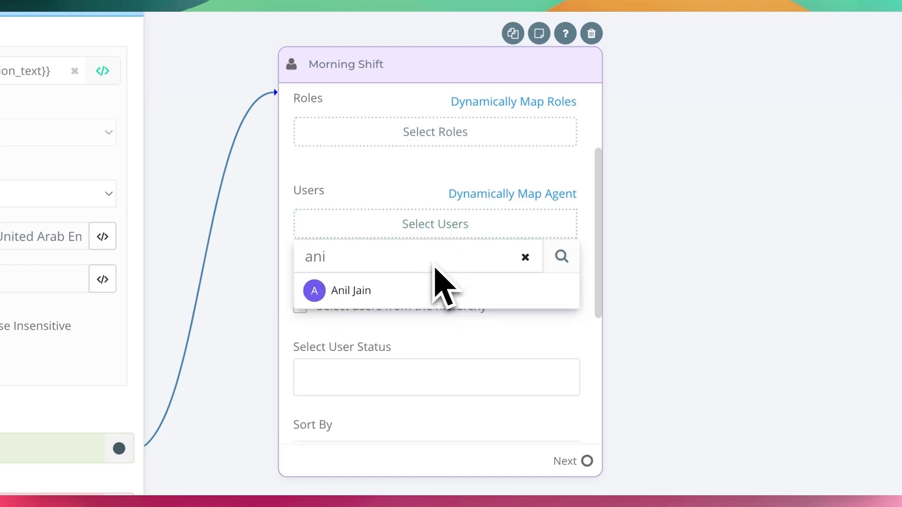
pyautogui.click(430, 291)
pyautogui.click(464, 234)
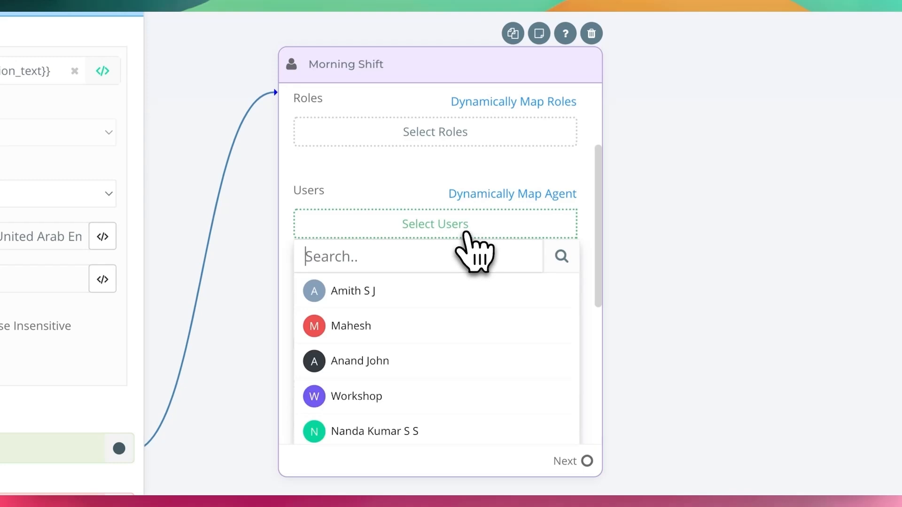
pyautogui.write('sre')
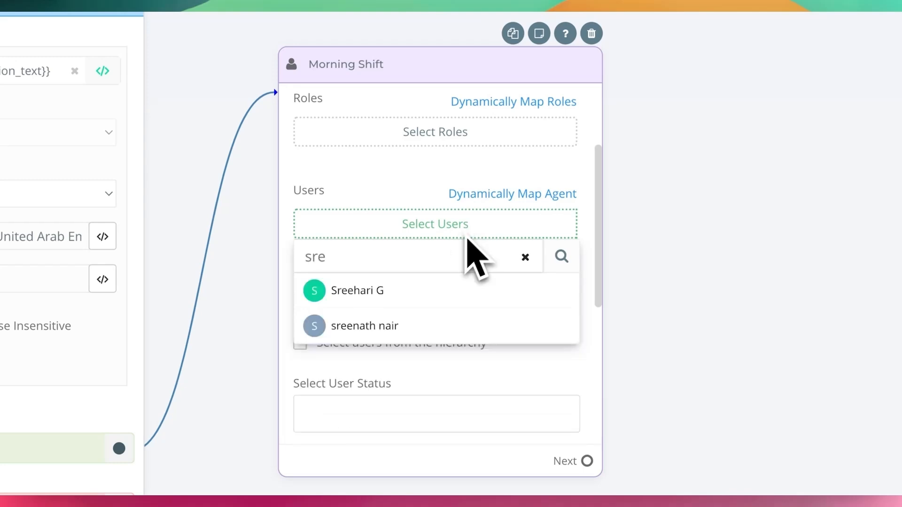
pyautogui.click(452, 320)
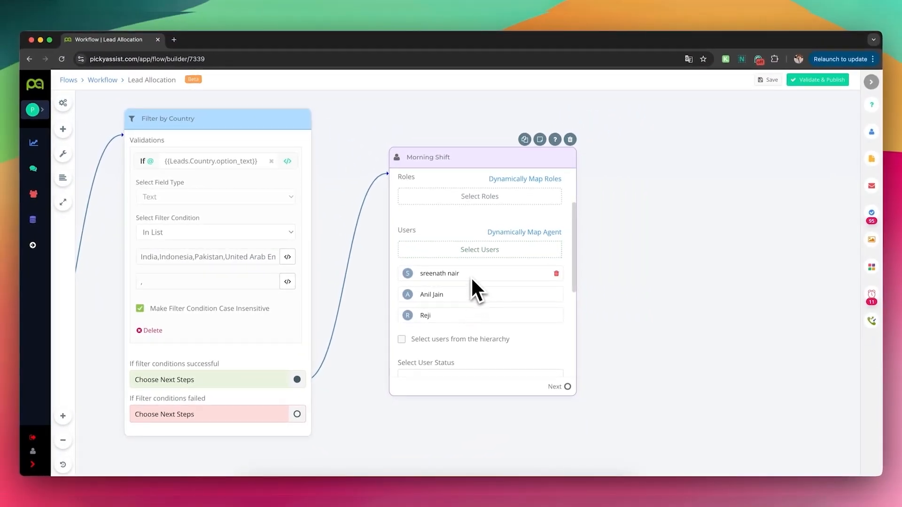
# - Set the user status of the Morning Shift step to both Offline and Online
pyautogui.scroll(3, 471, 275)
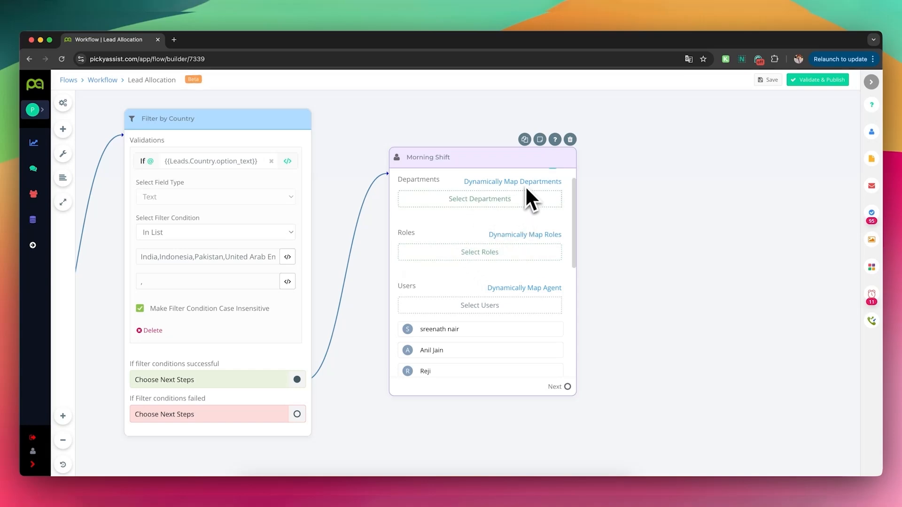
pyautogui.scroll(-2, 498, 259)
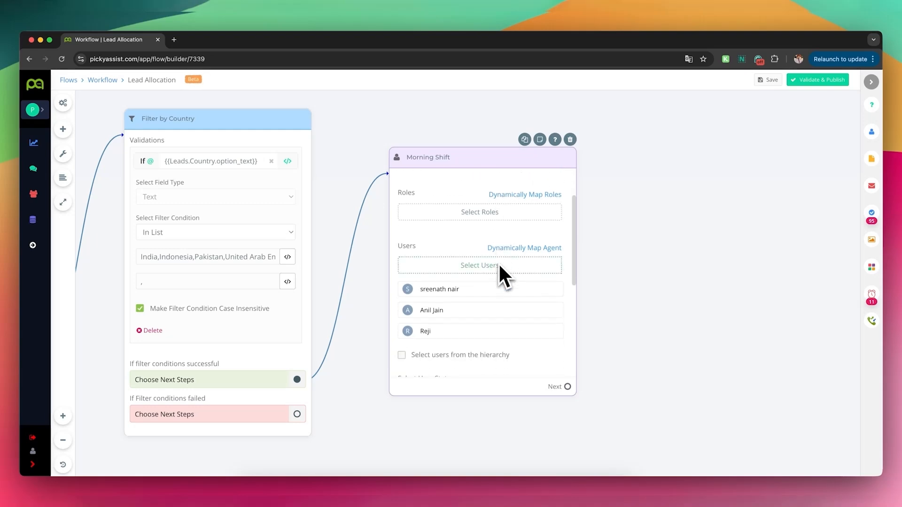
pyautogui.scroll(-1, 501, 270)
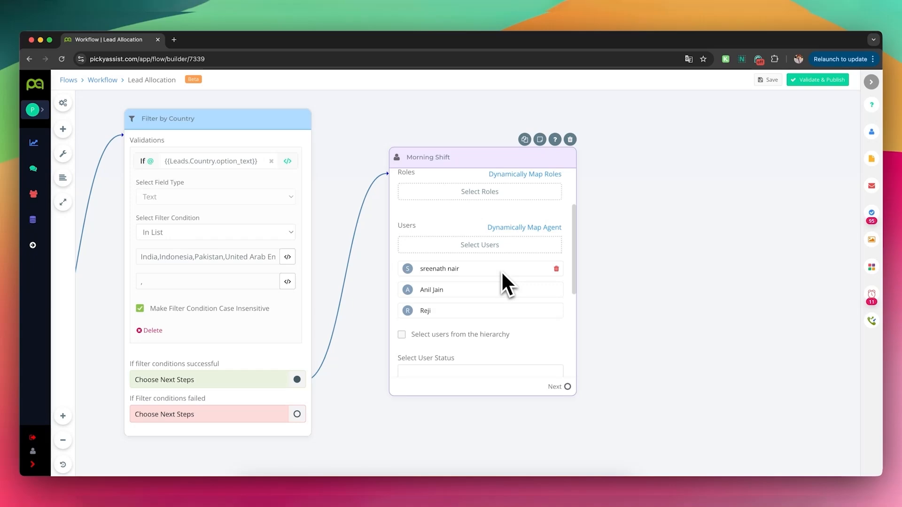
pyautogui.scroll(-1, 501, 274)
pyautogui.scroll(-1, 479, 296)
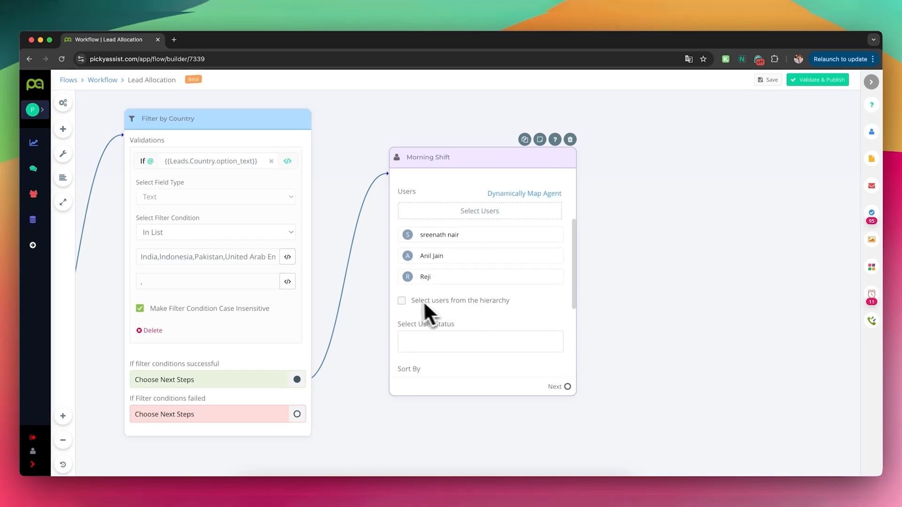
pyautogui.scroll(-1, 428, 315)
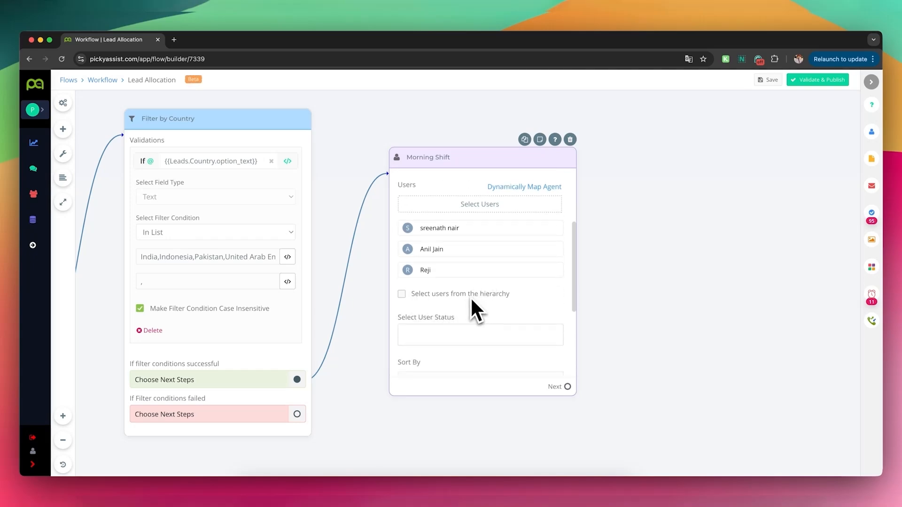
pyautogui.scroll(-3, 488, 282)
pyautogui.click(464, 263)
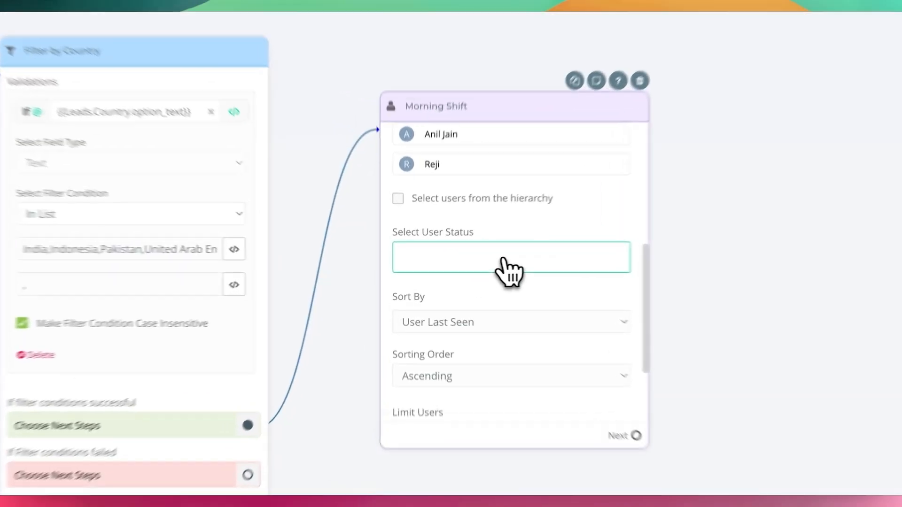
pyautogui.click(482, 268)
pyautogui.click(475, 291)
pyautogui.click(474, 296)
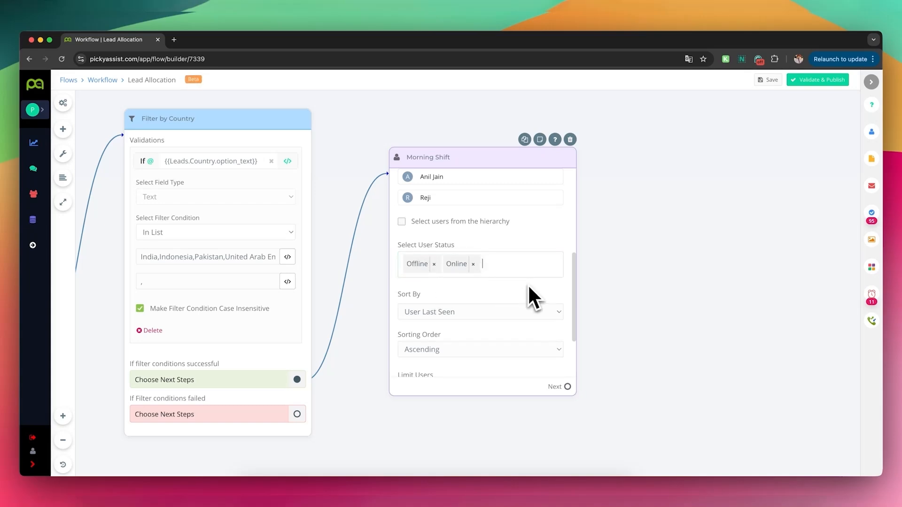
pyautogui.scroll(-1, 537, 294)
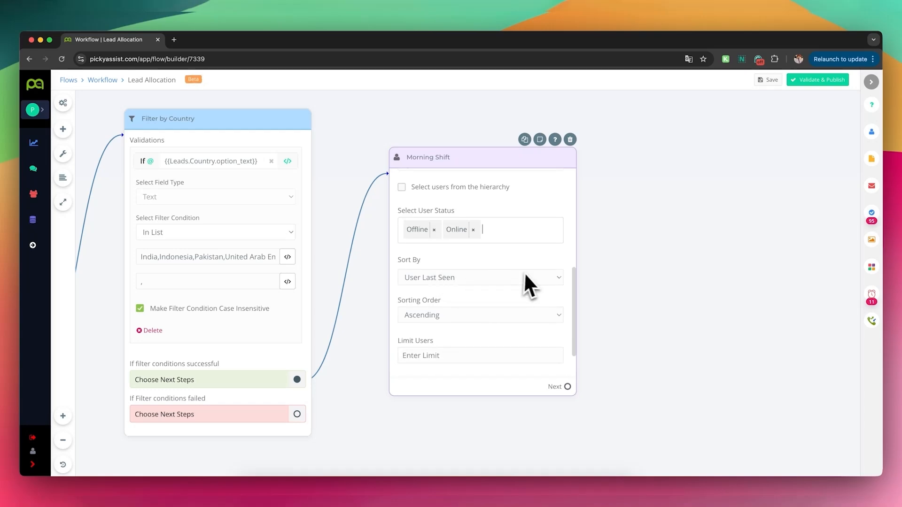
pyautogui.scroll(-1, 530, 272)
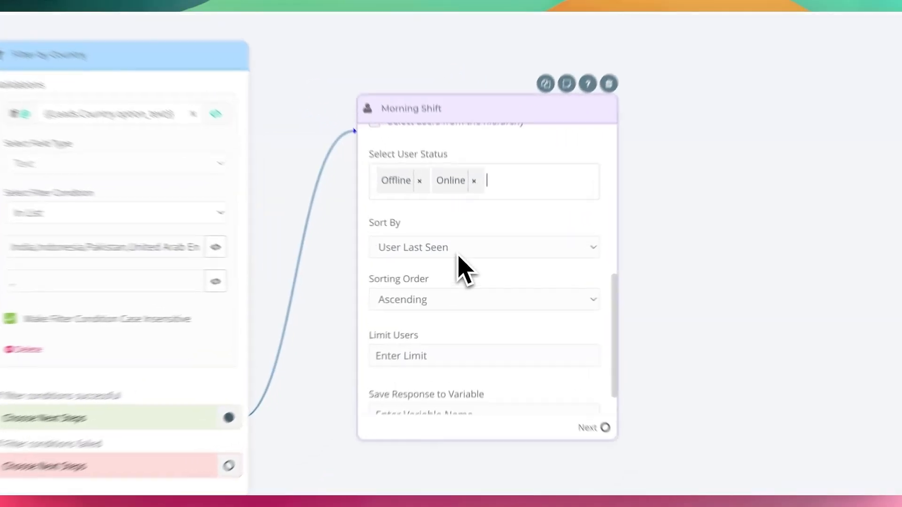
# - Sort the Morning Shift users by Round Robin (User Wise) and enable updating the last allocated time of filtered users
pyautogui.click(459, 258)
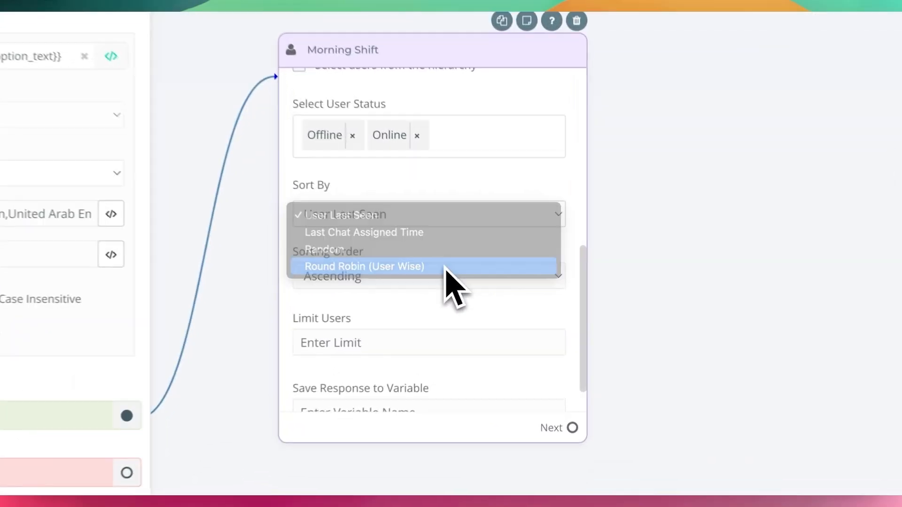
pyautogui.click(446, 267)
pyautogui.scroll(-1, 479, 282)
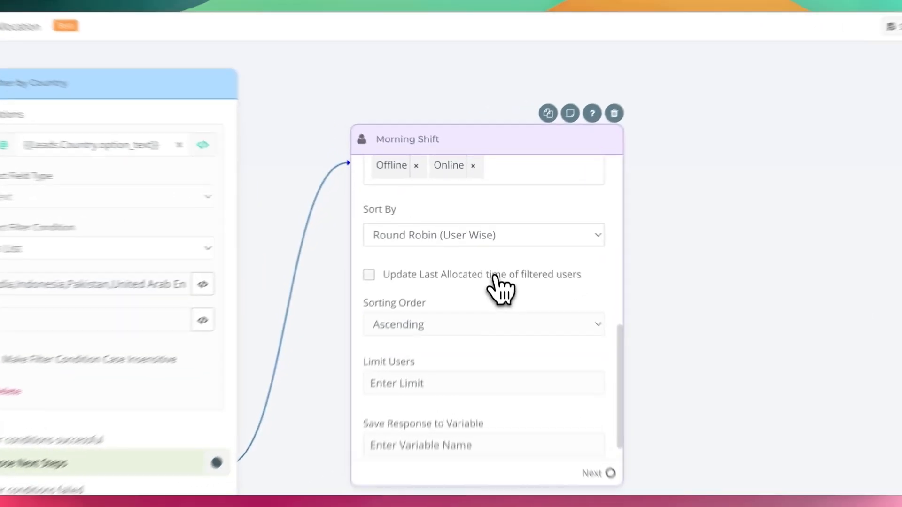
pyautogui.click(489, 252)
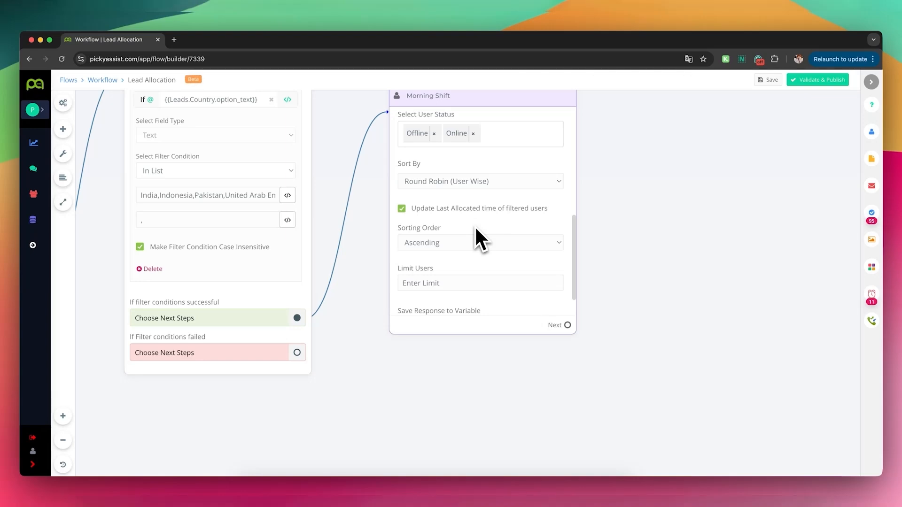
# - Limit the Morning Shift step to 1 user
pyautogui.scroll(-1, 508, 247)
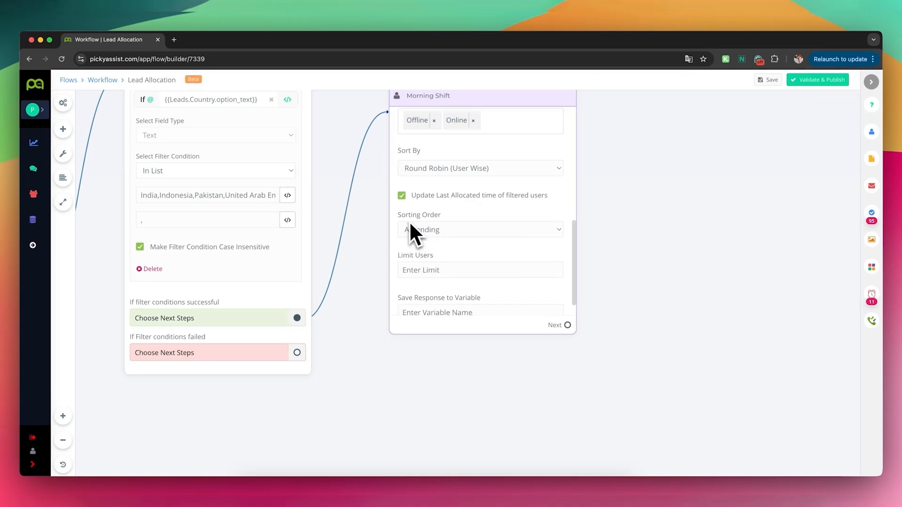
pyautogui.scroll(-2, 489, 228)
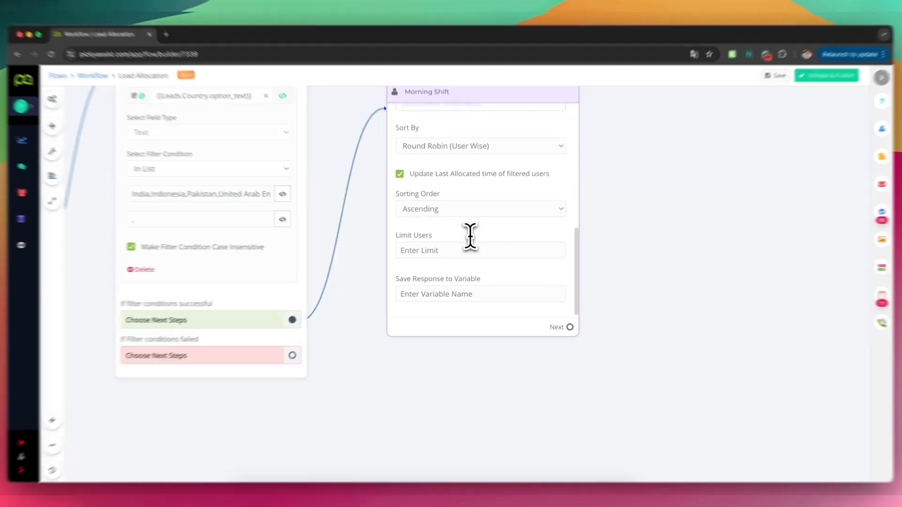
pyautogui.click(455, 251)
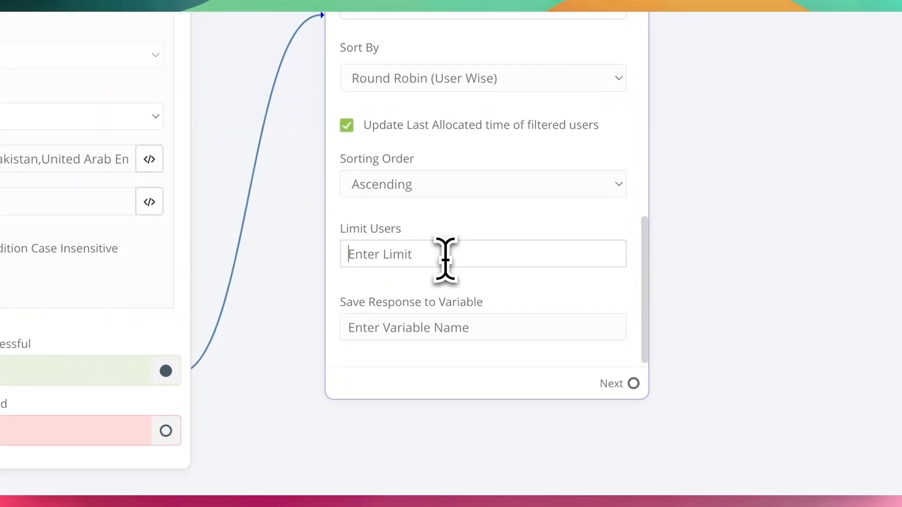
pyautogui.write('1')
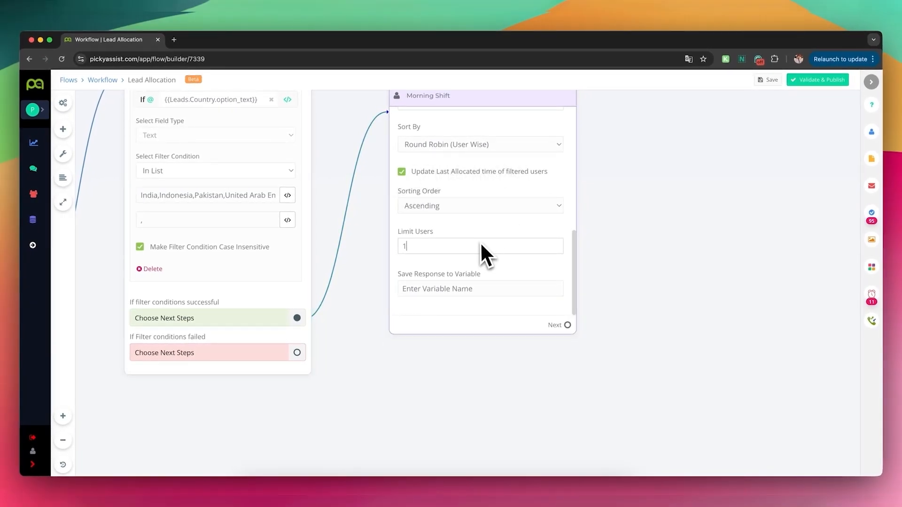
# - Save the Morning Shift step's response to a variable named morning_shift
pyautogui.click(445, 290)
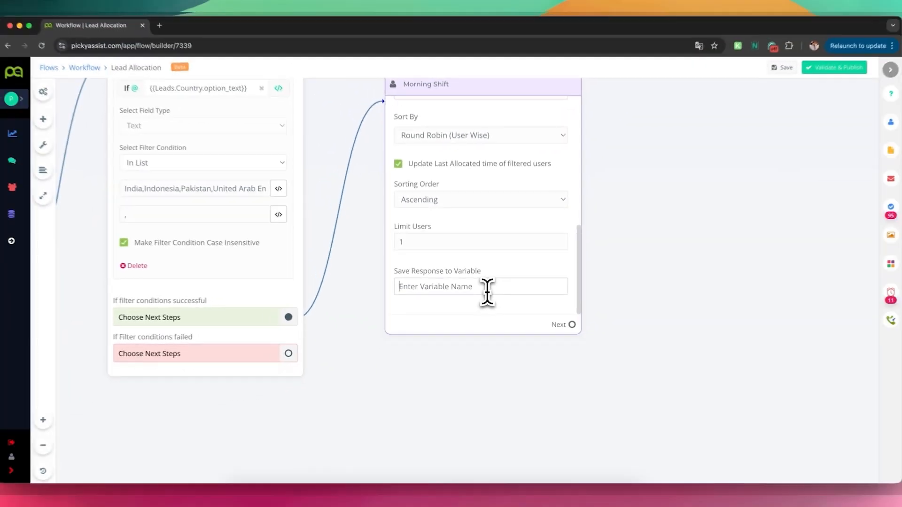
pyautogui.scroll(10, 535, 273)
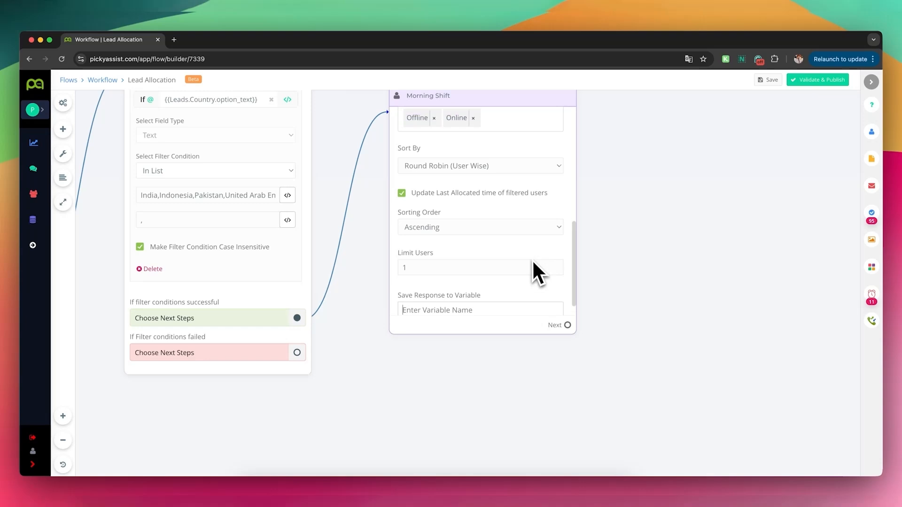
pyautogui.scroll(-3, 522, 244)
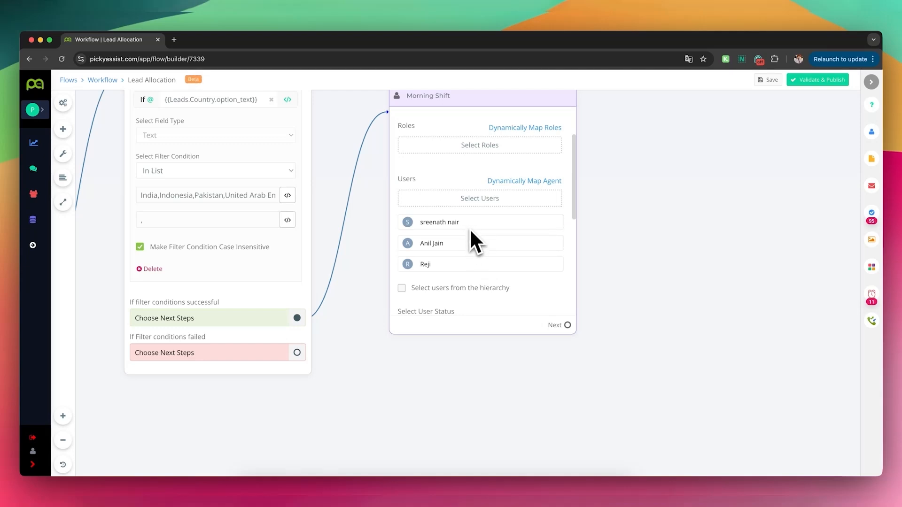
pyautogui.scroll(-5, 475, 230)
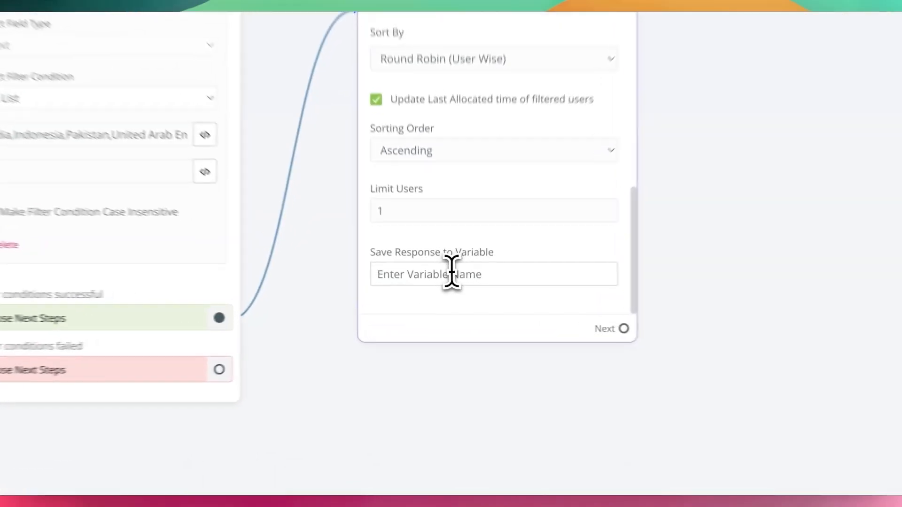
pyautogui.click(451, 273)
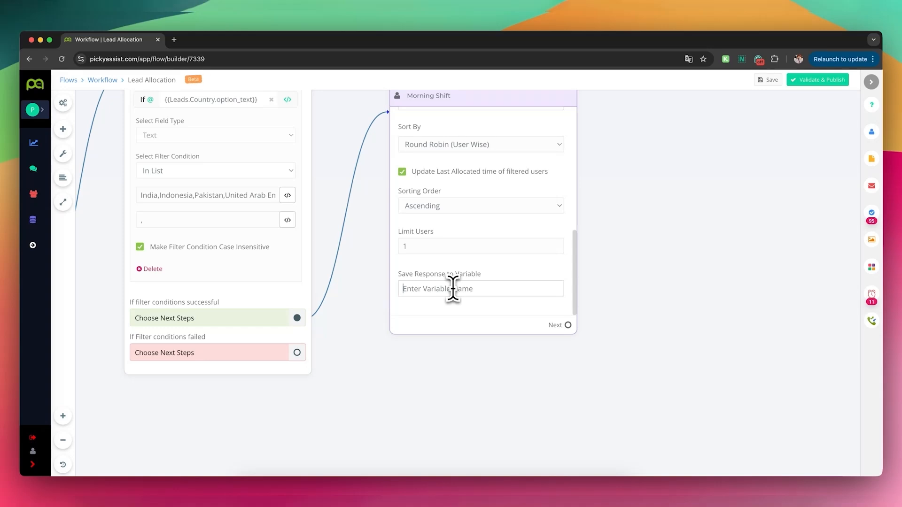
pyautogui.write('morning_shift')
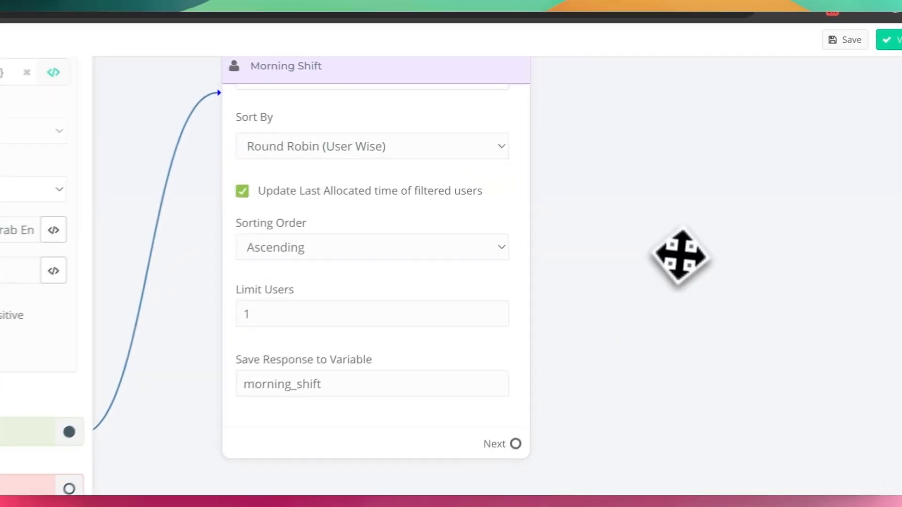
# - Add a Data lookup step connected to the Next output of the Morning Shift step
pyautogui.moveTo(658, 152); pyautogui.dragTo(627, 171)
pyautogui.moveTo(326, 109); pyautogui.dragTo(378, 111)
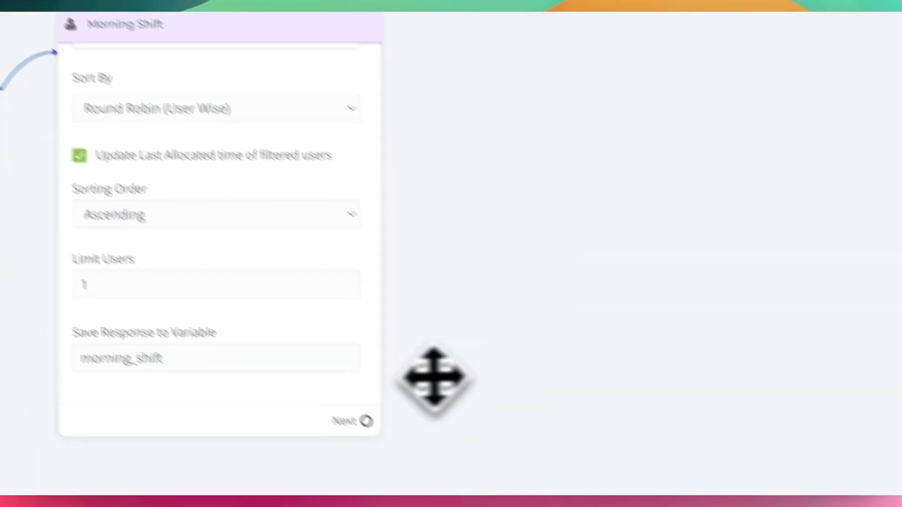
pyautogui.moveTo(313, 386); pyautogui.dragTo(575, 146)
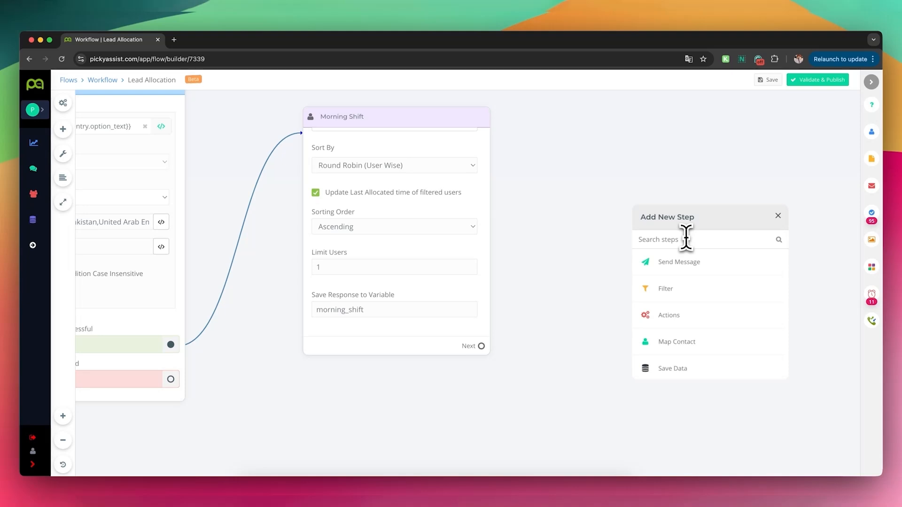
pyautogui.write('data')
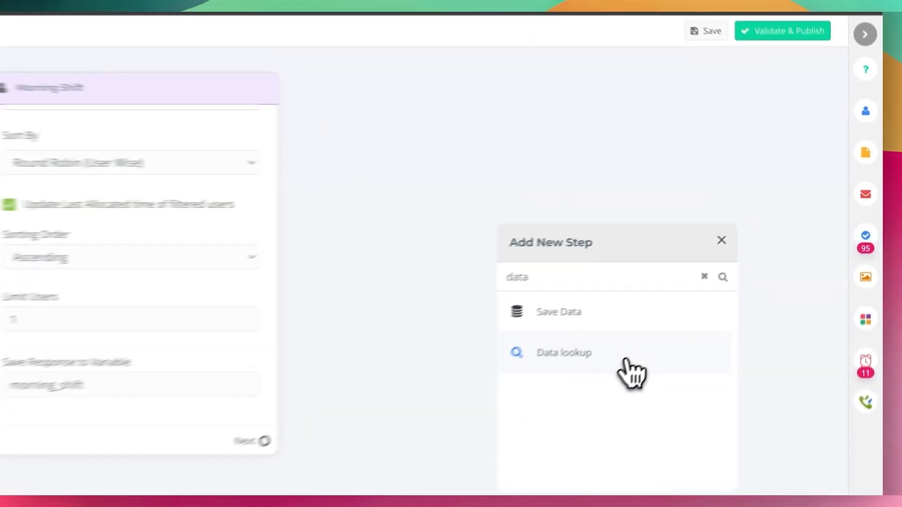
pyautogui.click(626, 361)
pyautogui.moveTo(658, 272); pyautogui.dragTo(556, 134)
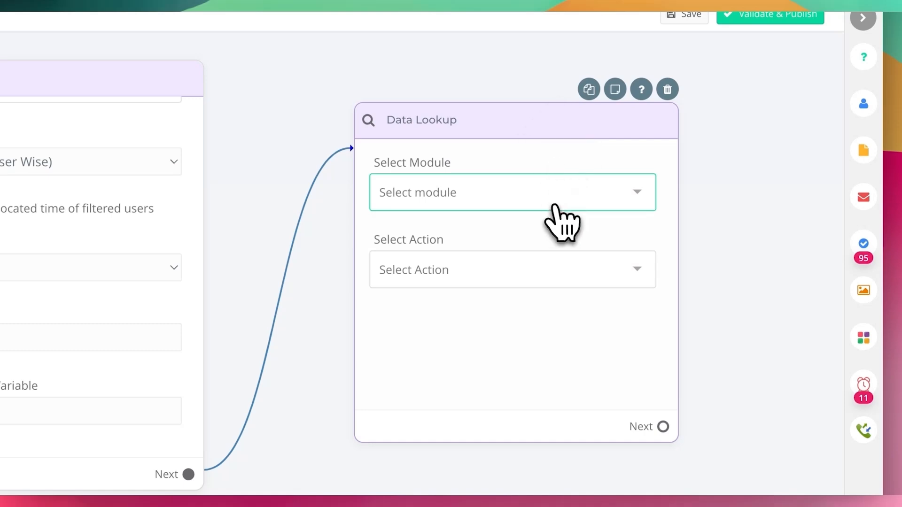
# - Set the Data Lookup step to the Leads module with the Update Record action, and reposition it beside Morning Shift
pyautogui.click(556, 207)
pyautogui.write('lea')
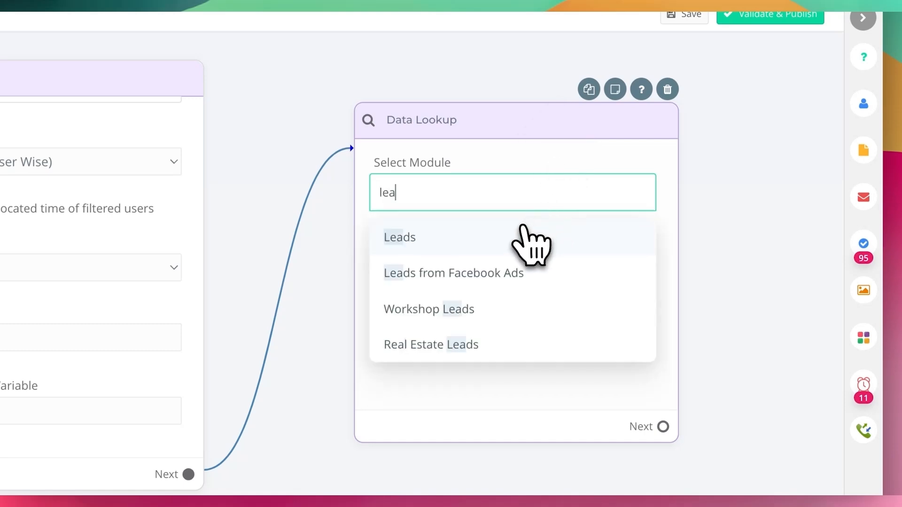
pyautogui.click(482, 244)
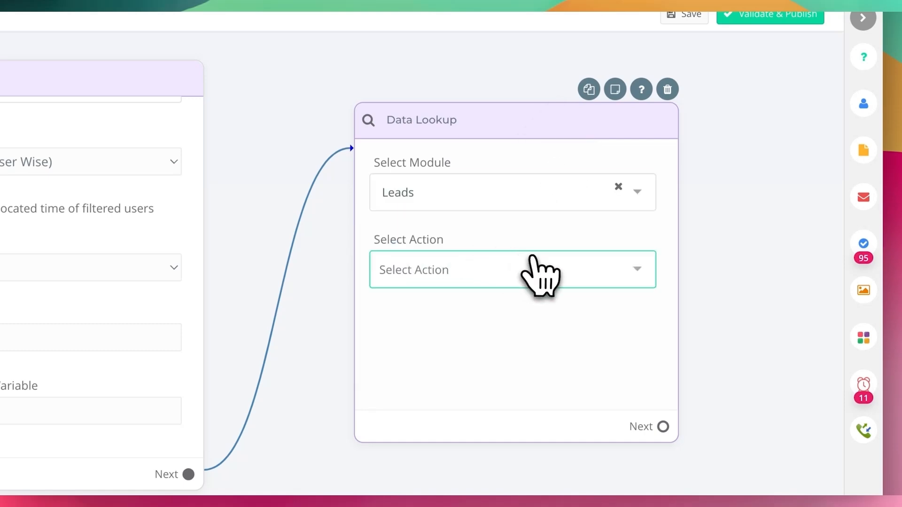
pyautogui.click(486, 275)
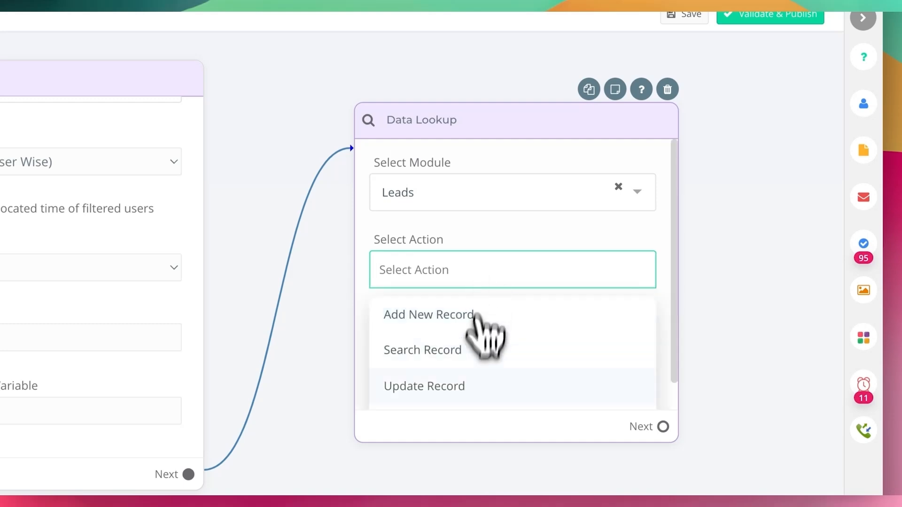
pyautogui.click(472, 371)
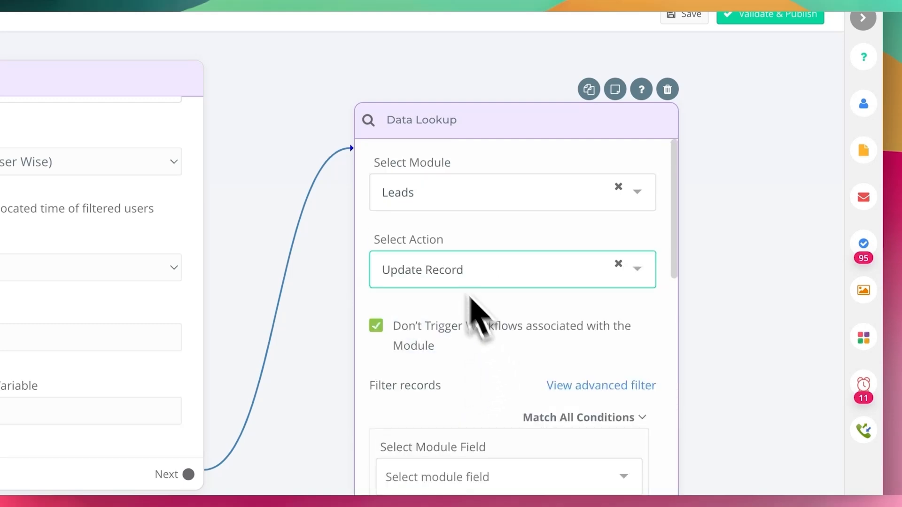
pyautogui.moveTo(528, 141); pyautogui.dragTo(521, 131)
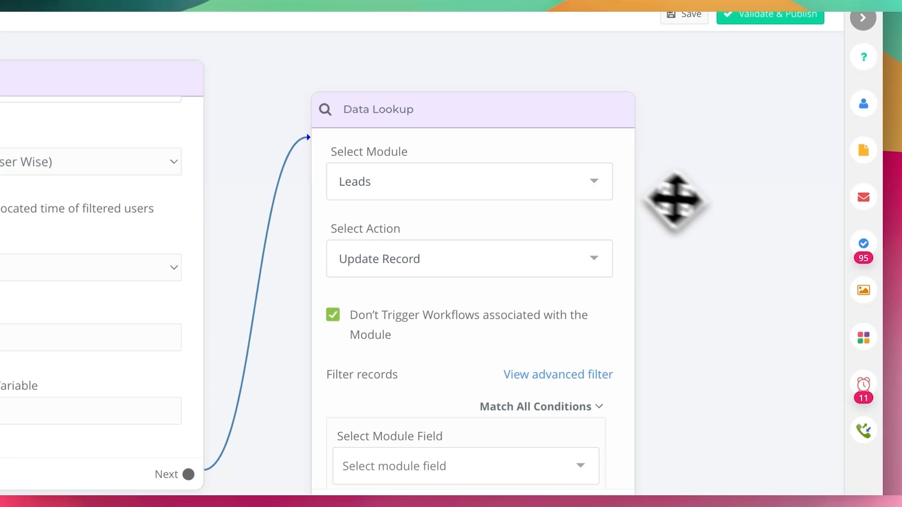
pyautogui.moveTo(673, 202); pyautogui.dragTo(462, 216)
pyautogui.scroll(2, 463, 216)
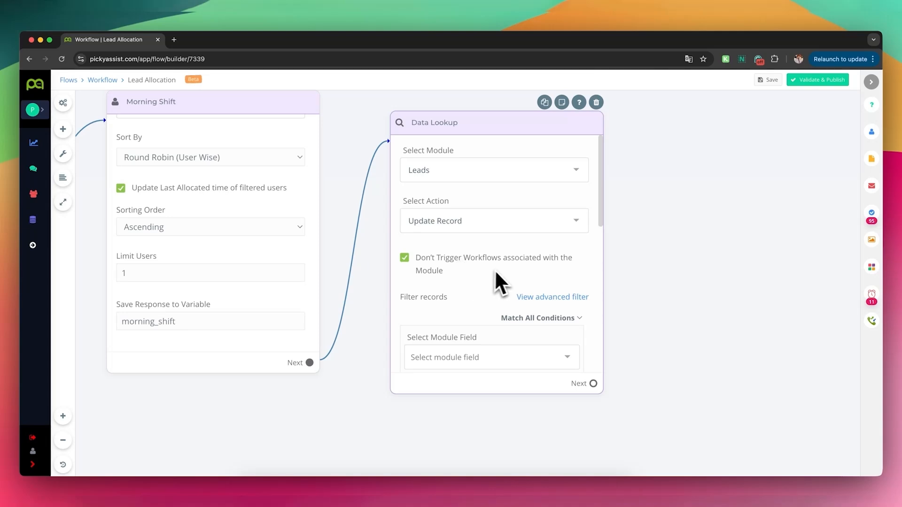
# - Switch the Data Lookup record filter to the advanced view and return to the basic view
pyautogui.scroll(-3, 505, 270)
pyautogui.scroll(-2, 507, 271)
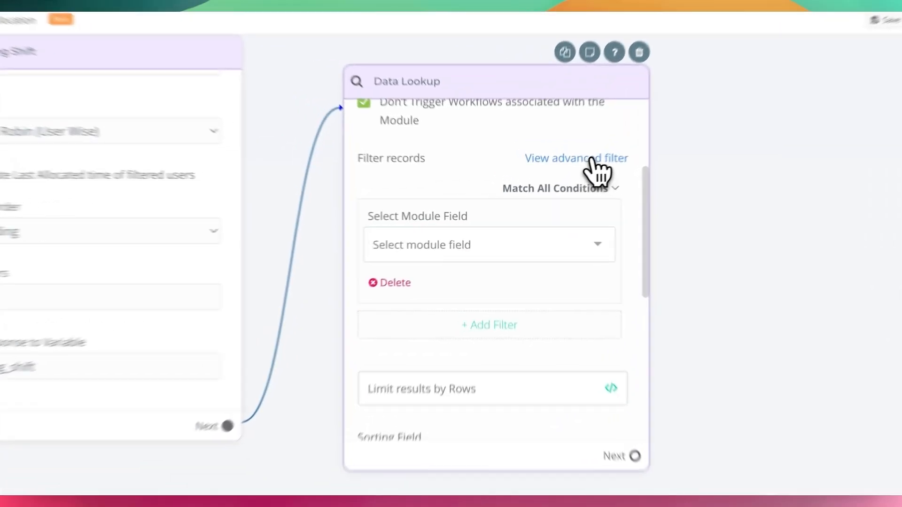
pyautogui.click(564, 177)
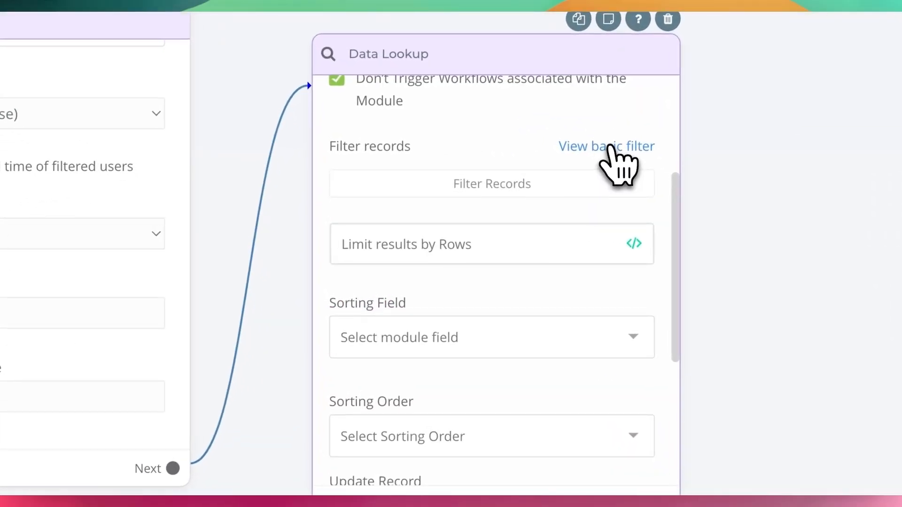
pyautogui.click(610, 147)
pyautogui.click(539, 253)
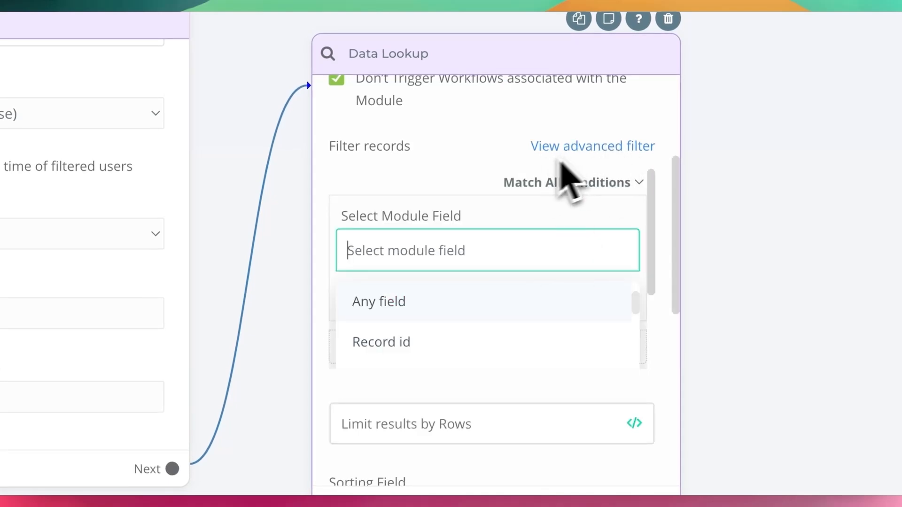
pyautogui.click(593, 149)
pyautogui.click(597, 150)
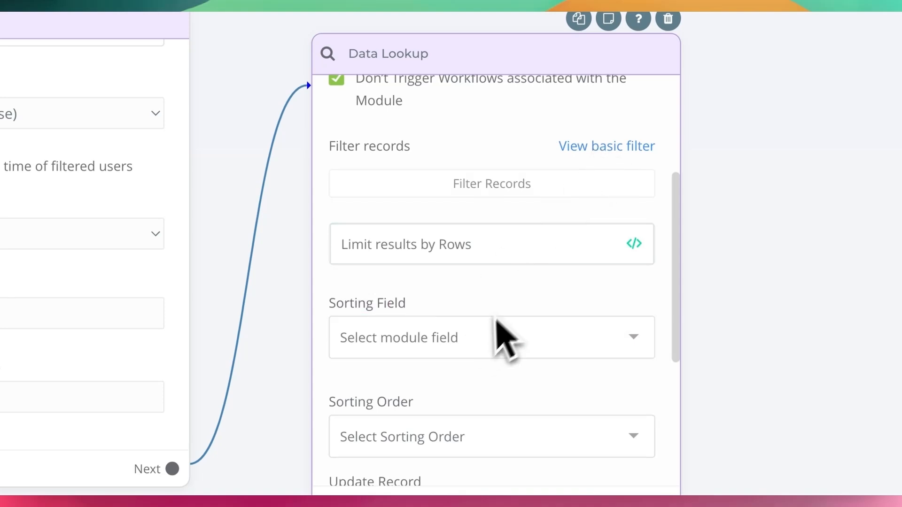
pyautogui.click(599, 147)
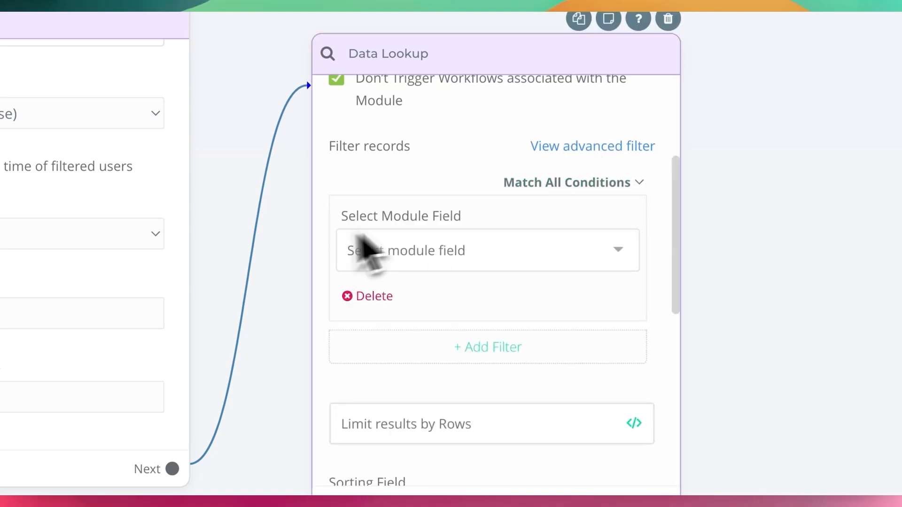
# - Filter the Data Lookup records by the Record id field with the condition Is
pyautogui.click(545, 256)
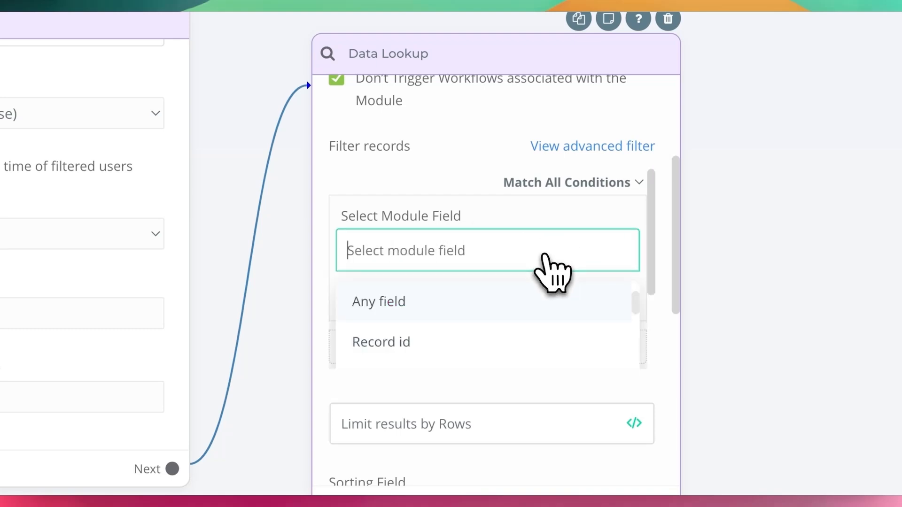
pyautogui.click(511, 345)
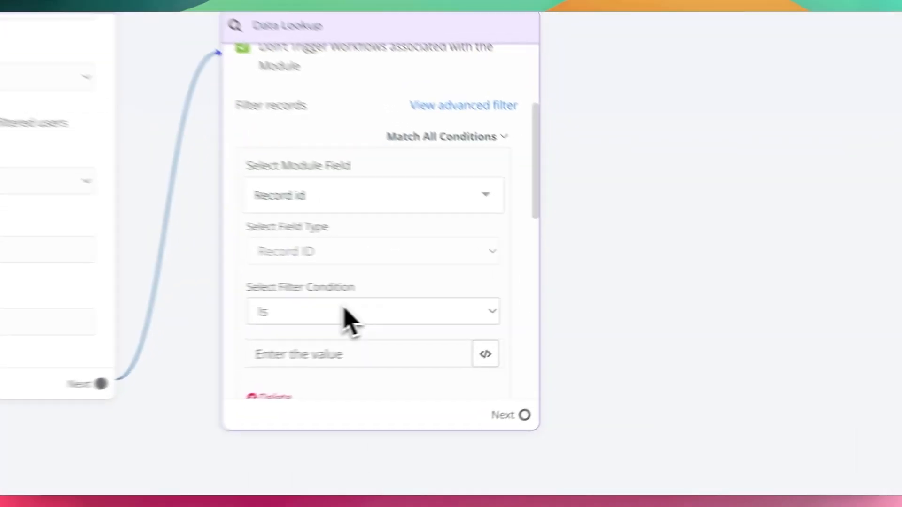
pyautogui.click(475, 311)
pyautogui.click(511, 312)
# - Set the Record id filter value to the Leads attribute Current Record ID
pyautogui.scroll(-3, 372, 310)
pyautogui.click(288, 217)
pyautogui.click(447, 219)
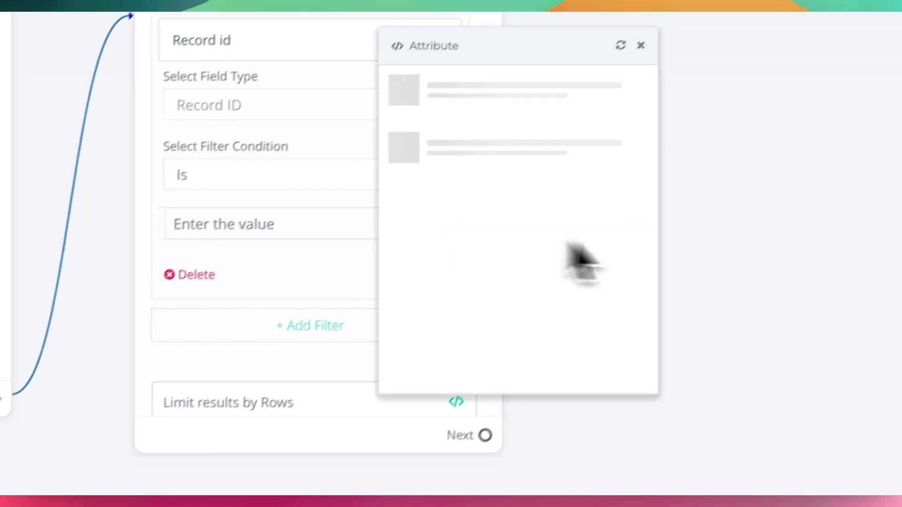
pyautogui.scroll(-3, 439, 288)
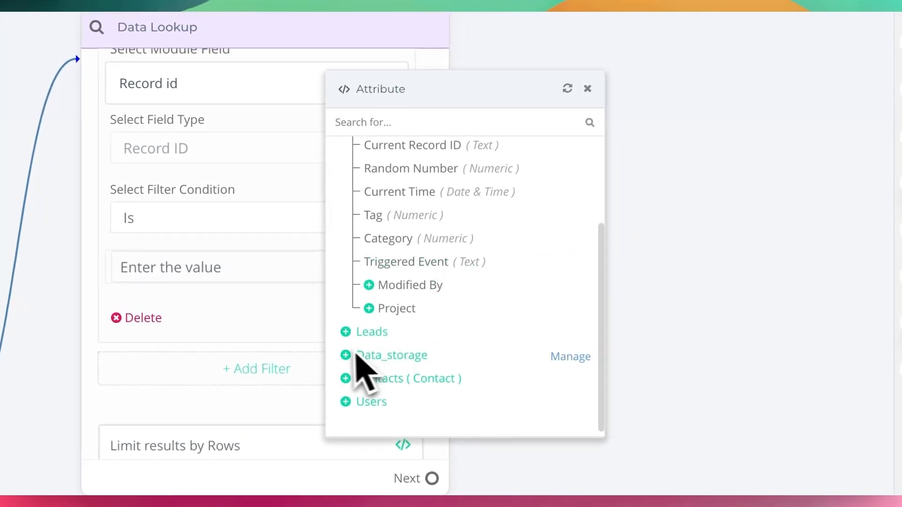
pyautogui.click(346, 333)
pyautogui.scroll(-5, 459, 346)
pyautogui.scroll(-8, 475, 331)
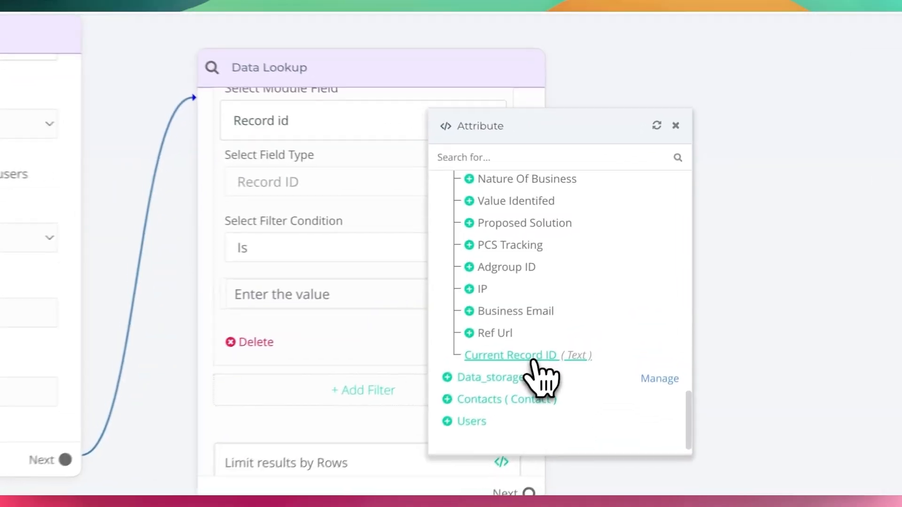
pyautogui.click(596, 303)
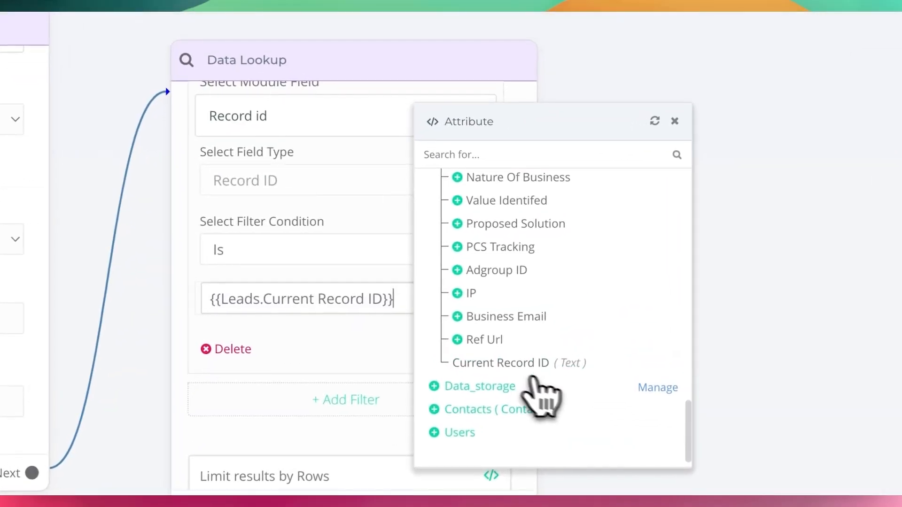
pyautogui.click(674, 121)
pyautogui.scroll(3, 371, 305)
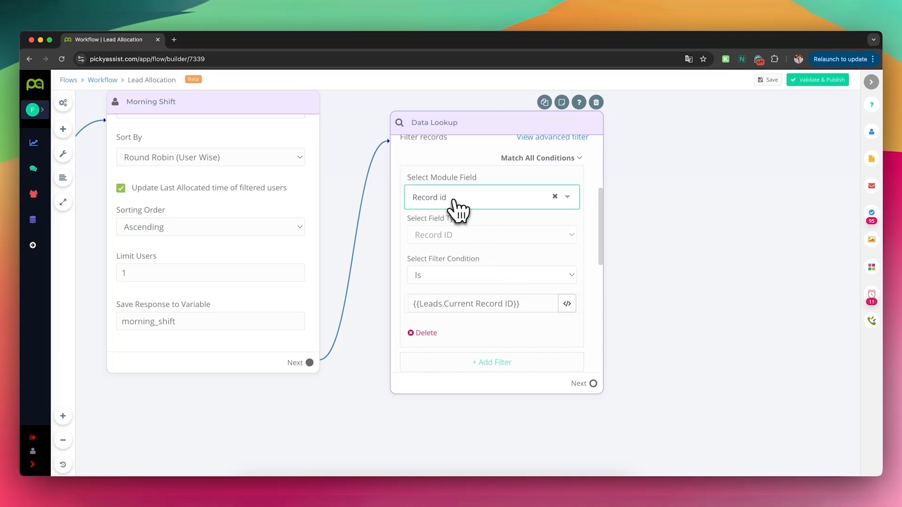
# - Limit the Data Lookup results to 1 row and set the sorting order to Ascending
pyautogui.scroll(1, 495, 267)
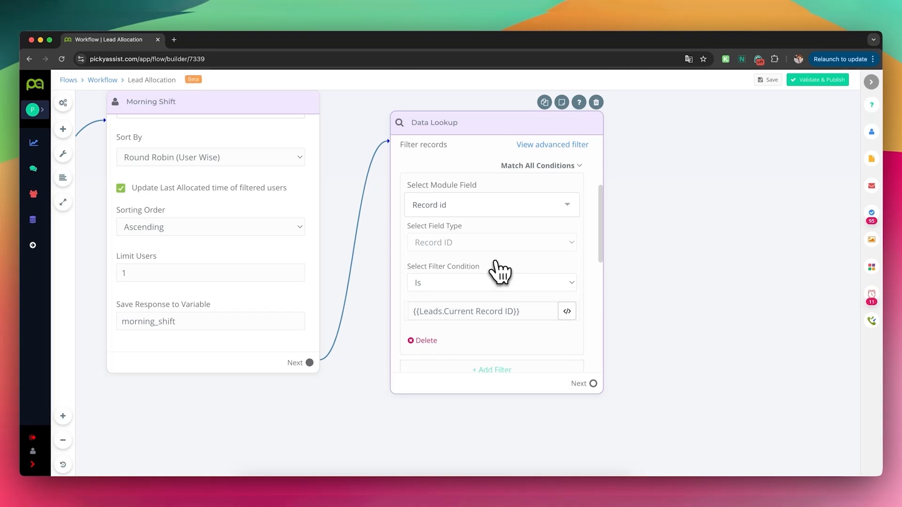
pyautogui.scroll(-5, 502, 277)
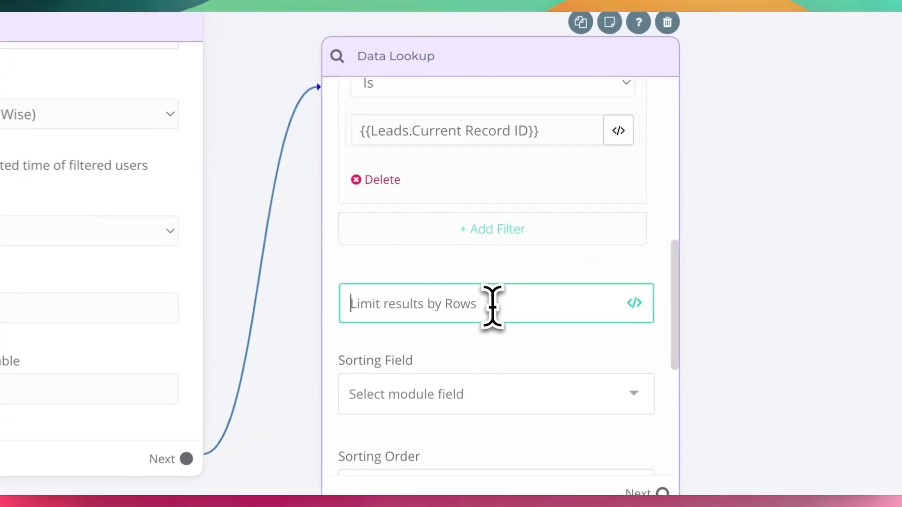
pyautogui.write('1')
pyautogui.scroll(-5, 557, 329)
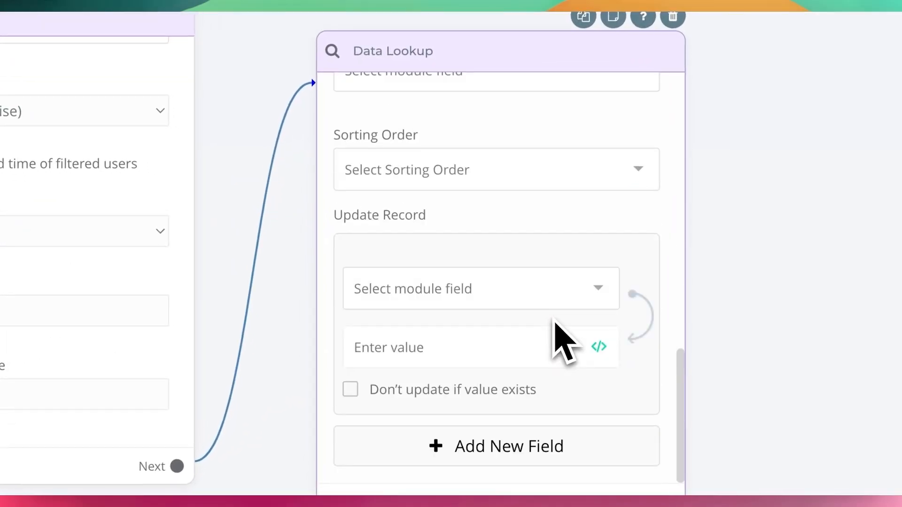
pyautogui.click(524, 181)
pyautogui.click(492, 232)
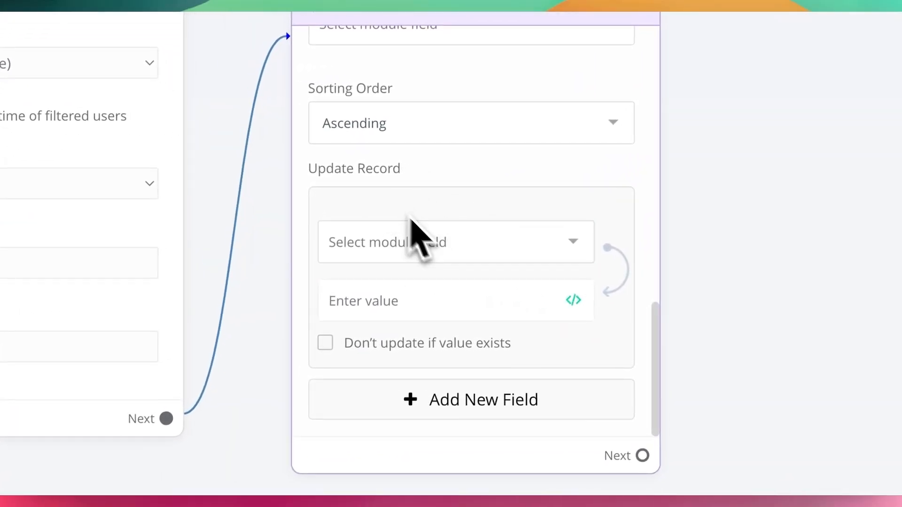
# - Choose Owner as the field to update in the Data Lookup step, with Custom Option as its agent
pyautogui.click(452, 249)
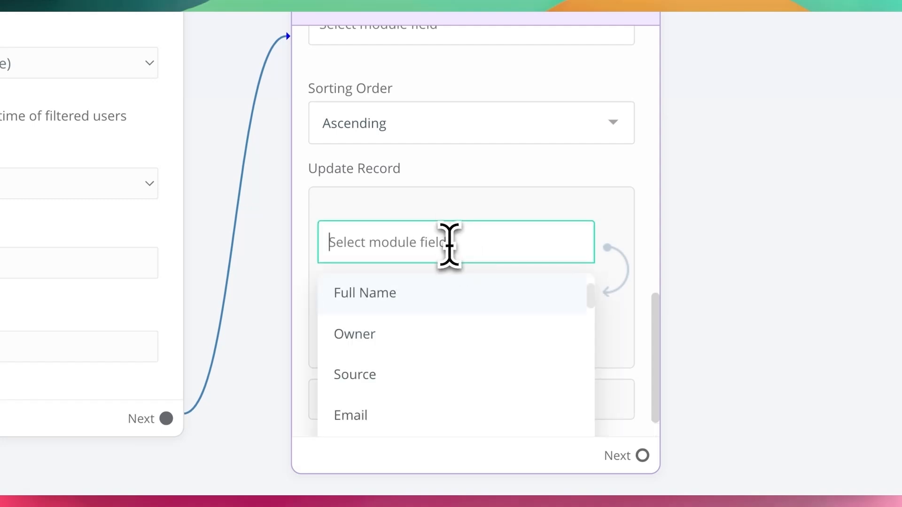
pyautogui.click(416, 334)
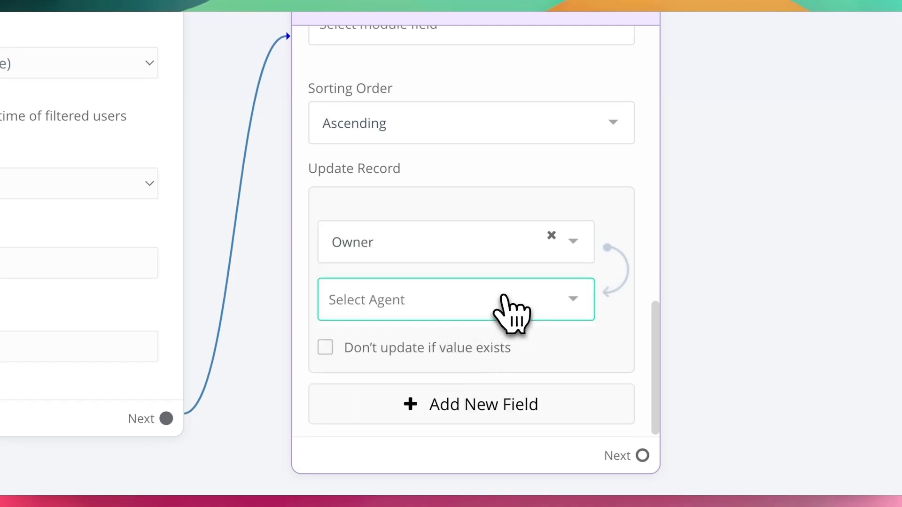
pyautogui.click(504, 298)
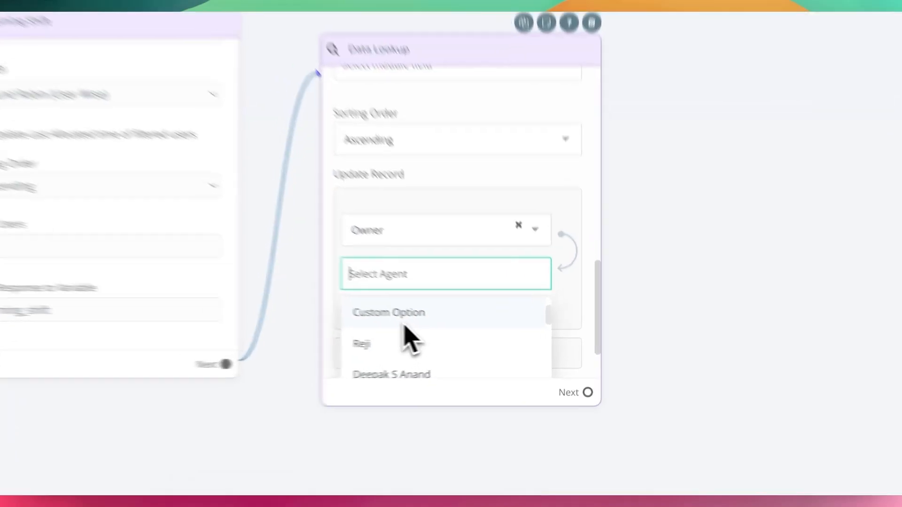
pyautogui.click(445, 327)
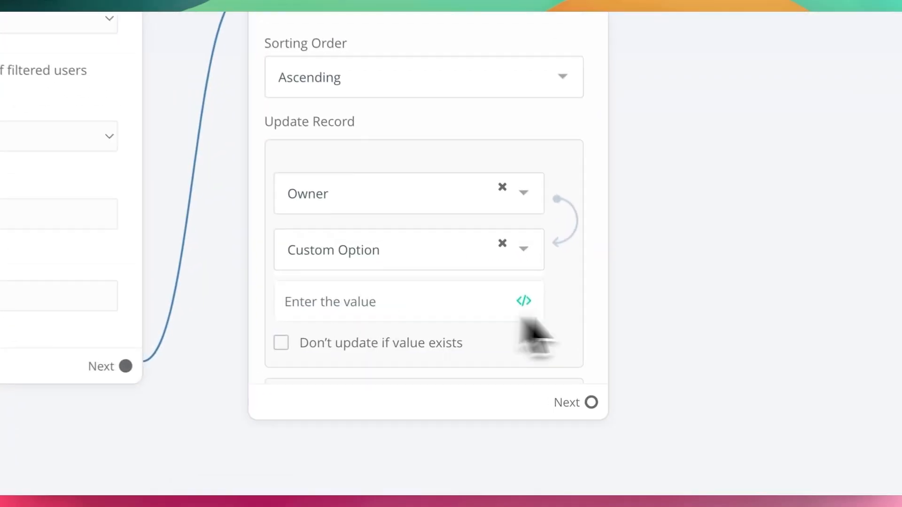
pyautogui.click(401, 300)
pyautogui.scroll(-2, 425, 327)
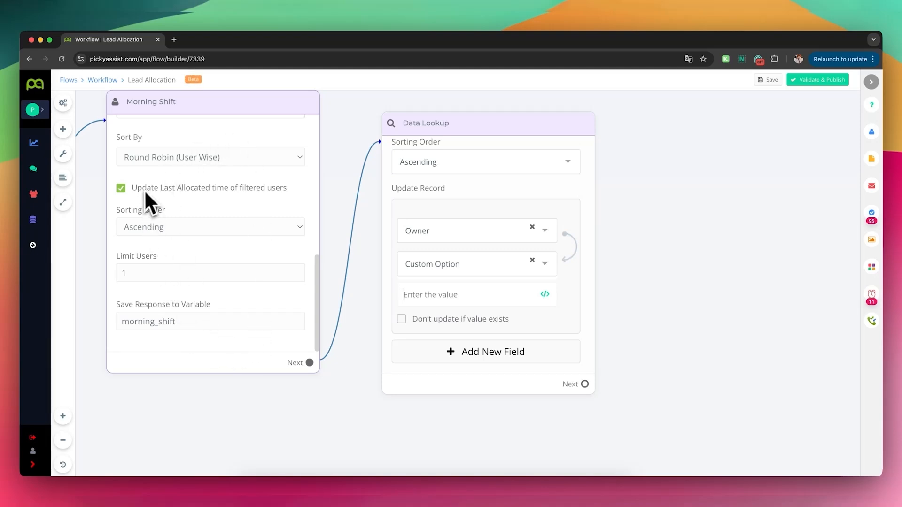
# - Review the Morning Shift users, then bring up the attribute list for the Owner value and refresh it
pyautogui.scroll(10, 210, 289)
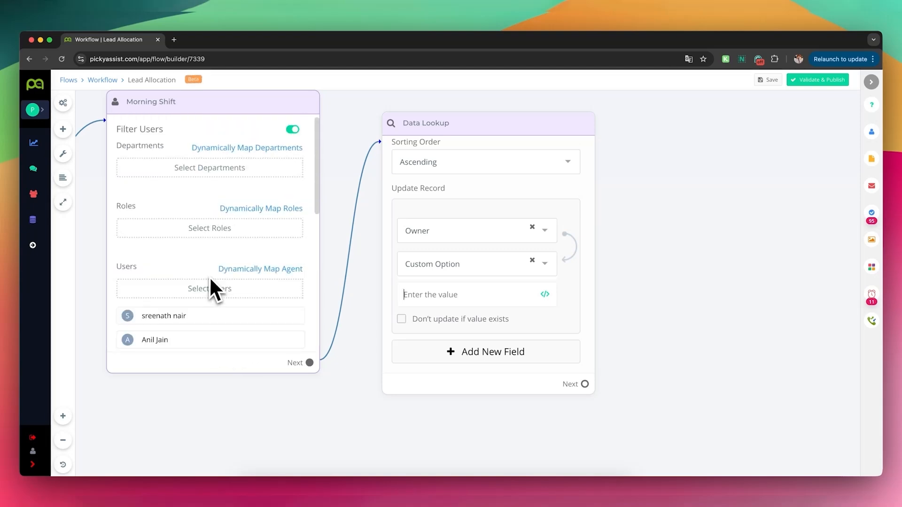
pyautogui.scroll(-2, 211, 288)
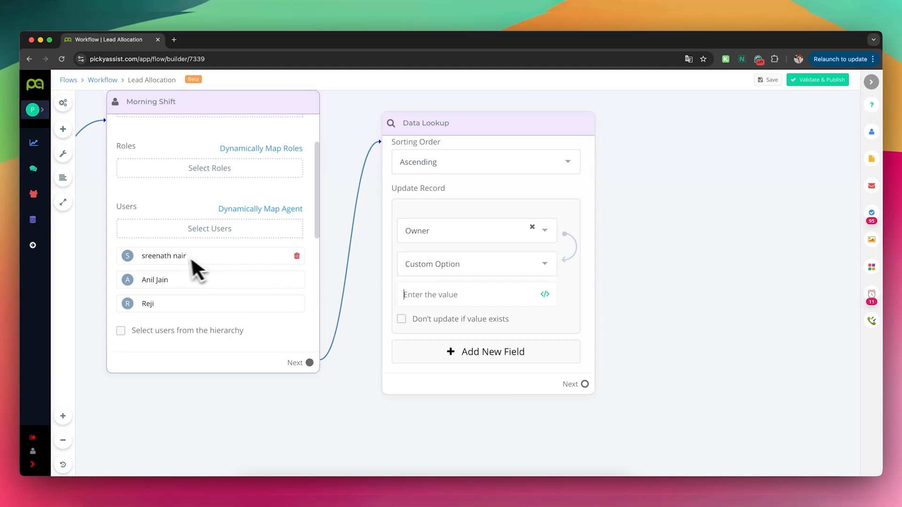
pyautogui.scroll(-1, 190, 258)
pyautogui.scroll(-10, 343, 282)
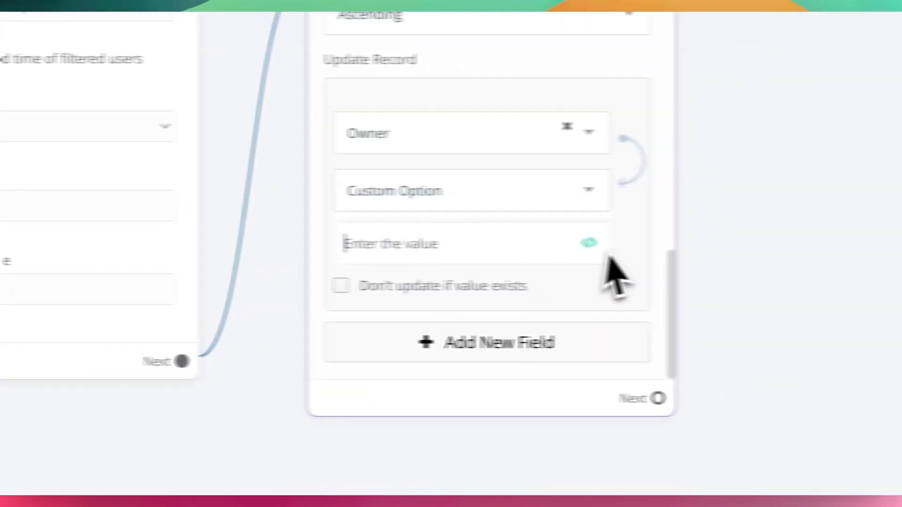
pyautogui.click(520, 243)
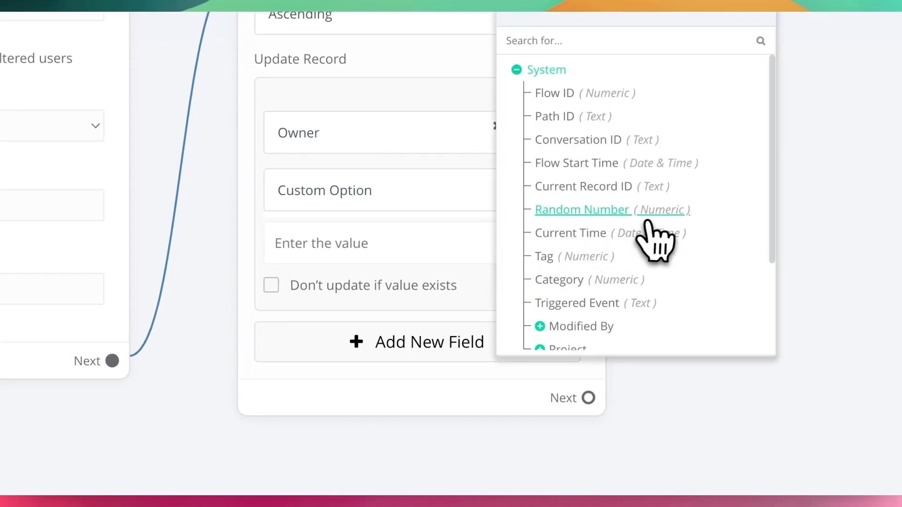
pyautogui.scroll(-3, 658, 238)
pyautogui.scroll(3, 597, 249)
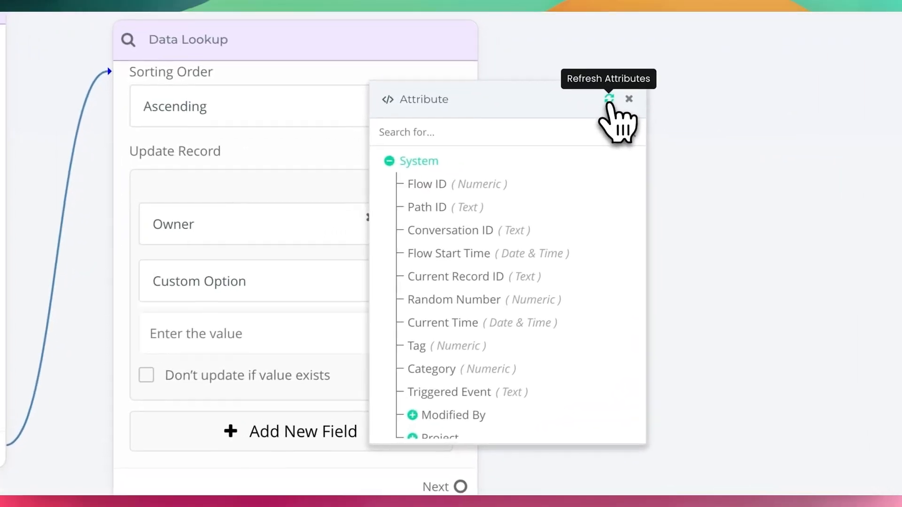
pyautogui.click(608, 97)
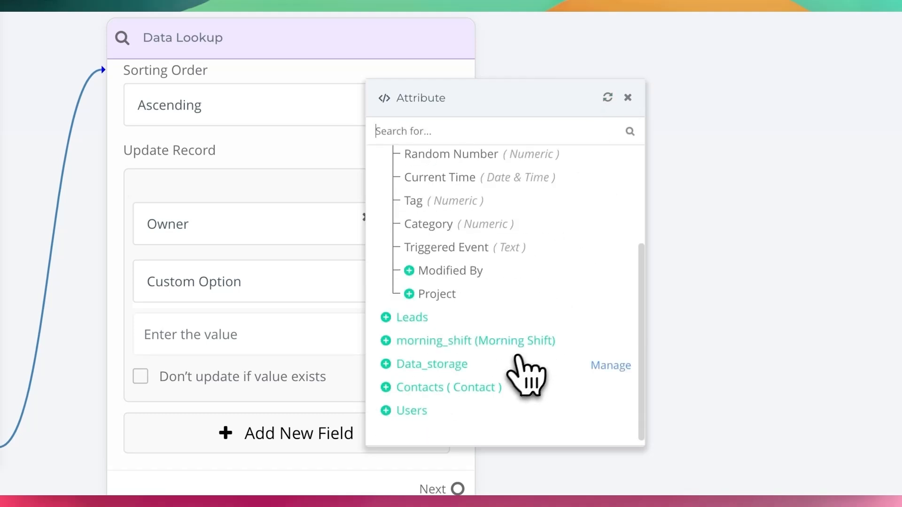
# - Set the Owner's custom value to the morning_shift.id attribute from the Morning Shift step and close the attribute list
pyautogui.click(386, 340)
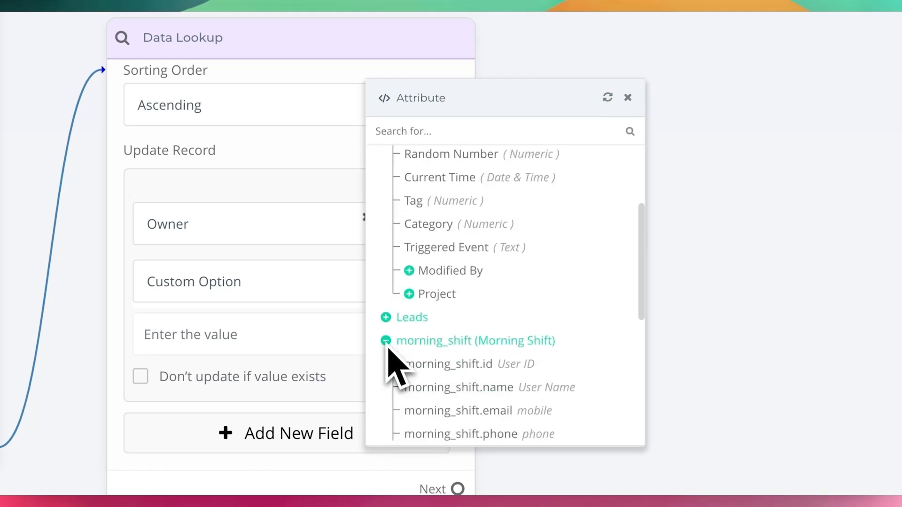
pyautogui.moveTo(517, 123); pyautogui.dragTo(565, 89)
pyautogui.scroll(-4, 601, 274)
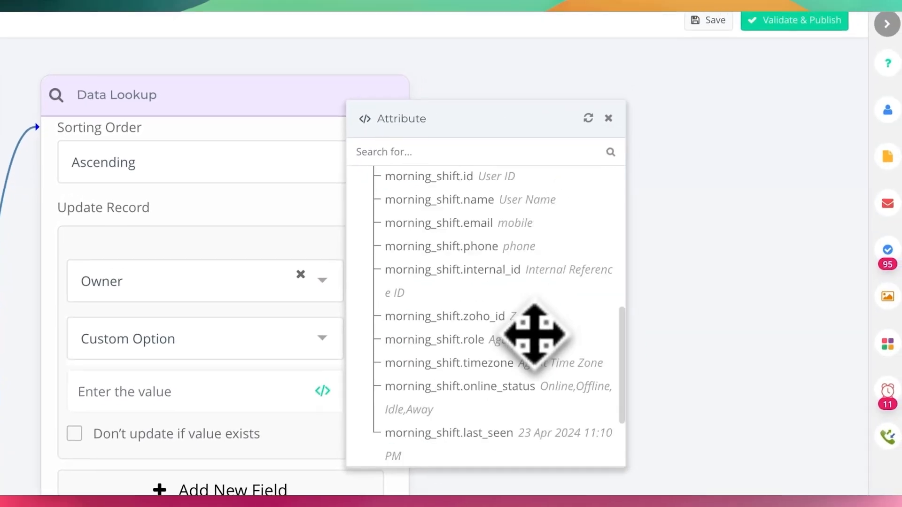
pyautogui.scroll(1, 601, 277)
pyautogui.scroll(4, 532, 336)
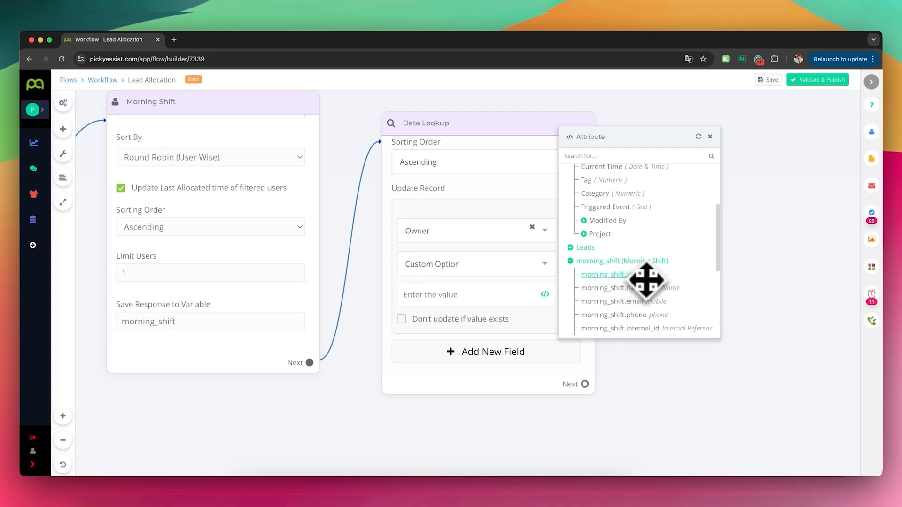
pyautogui.scroll(-3, 633, 297)
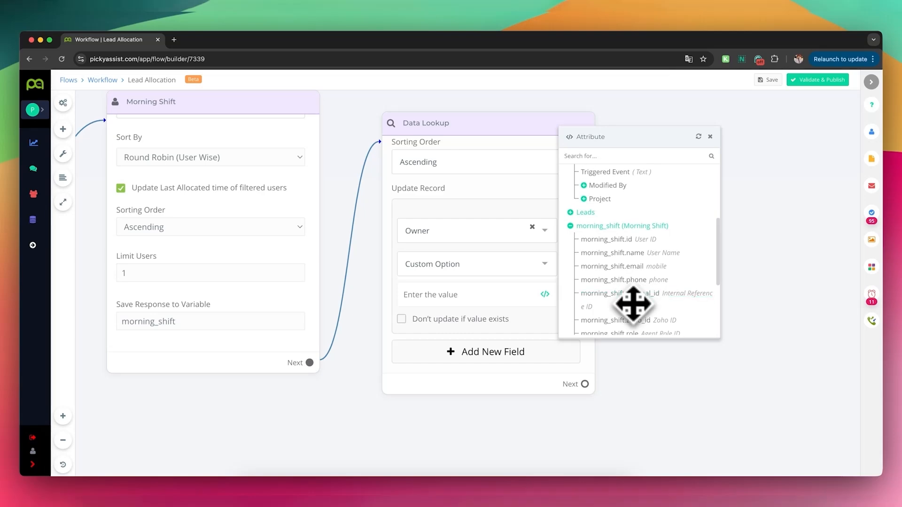
pyautogui.scroll(3, 634, 273)
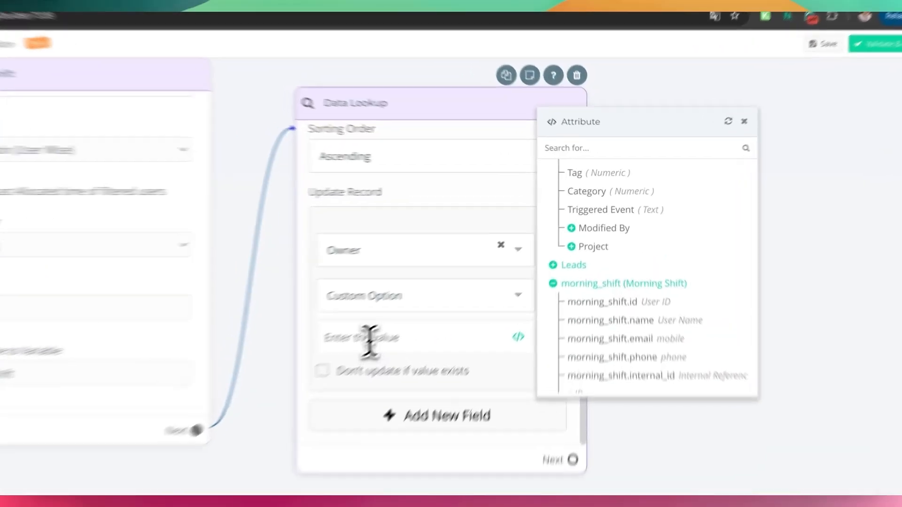
pyautogui.click(370, 342)
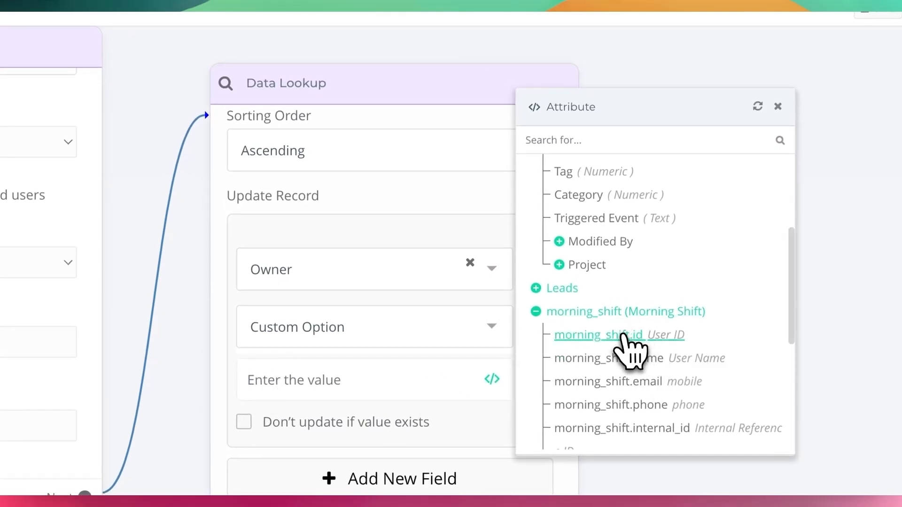
pyautogui.click(623, 335)
pyautogui.moveTo(668, 112); pyautogui.dragTo(824, 118)
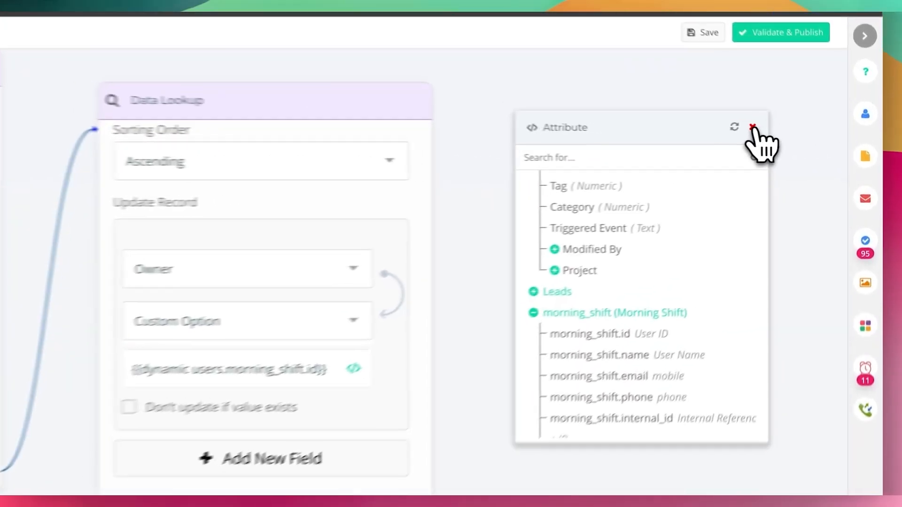
pyautogui.click(800, 140)
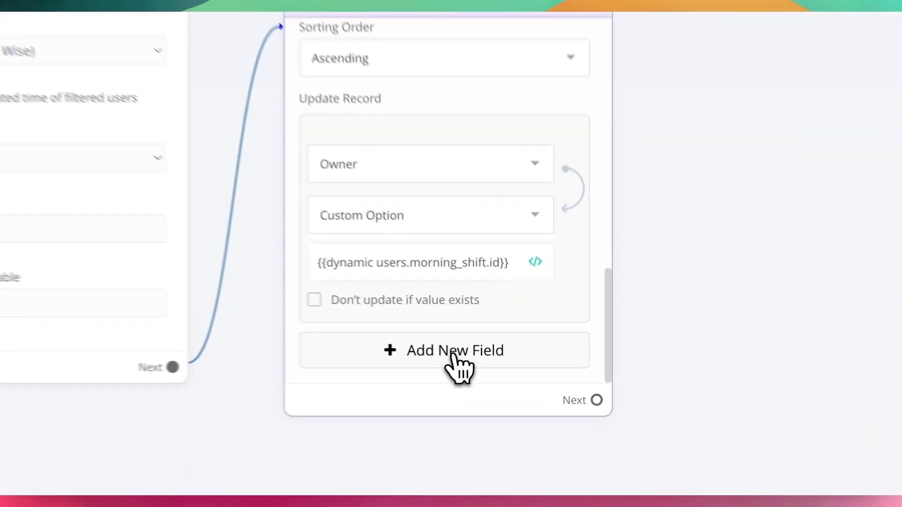
pyautogui.click(494, 357)
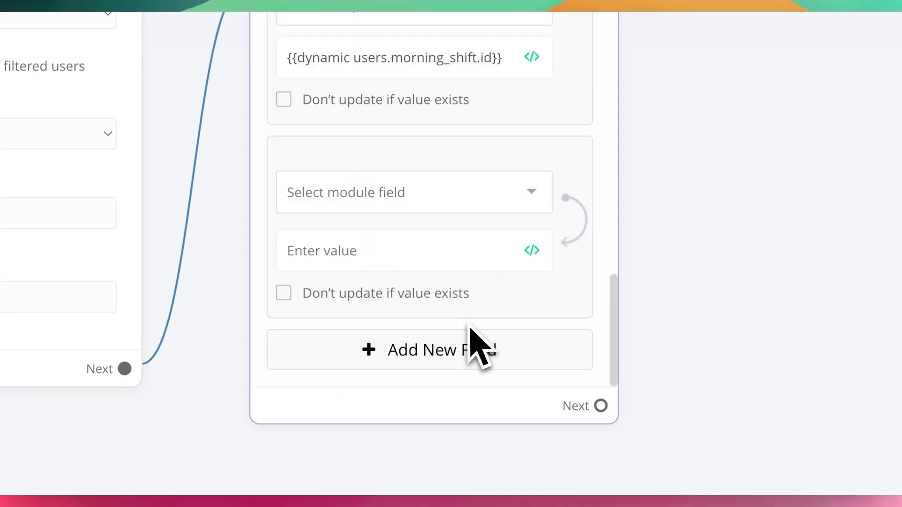
pyautogui.click(457, 190)
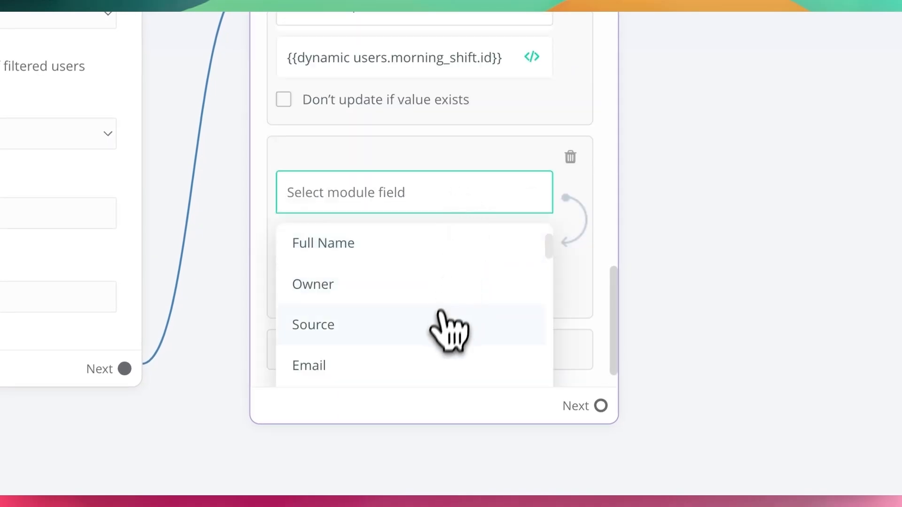
pyautogui.scroll(-2, 438, 322)
pyautogui.scroll(-3, 444, 348)
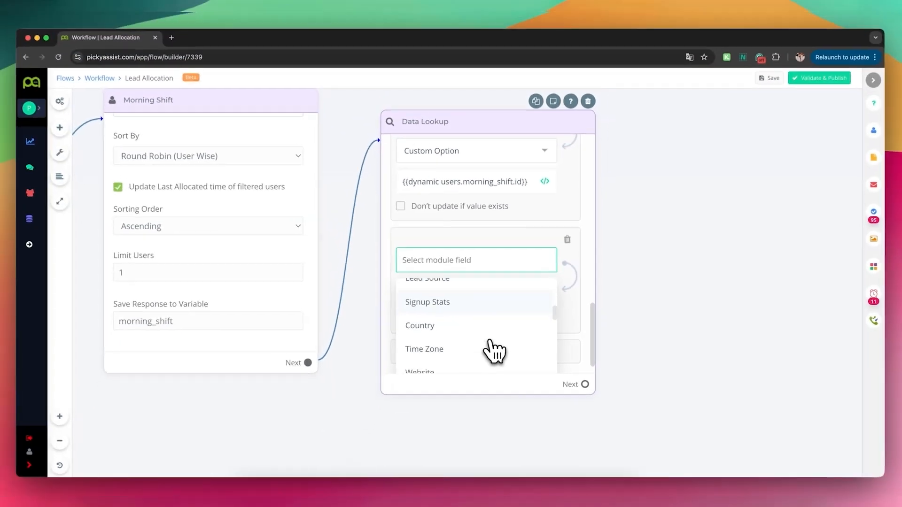
pyautogui.scroll(-4, 493, 352)
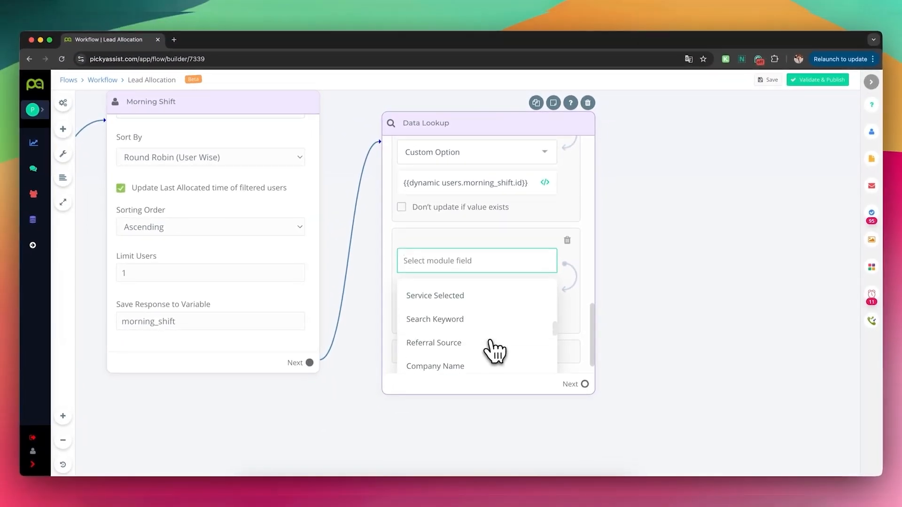
pyautogui.click(567, 240)
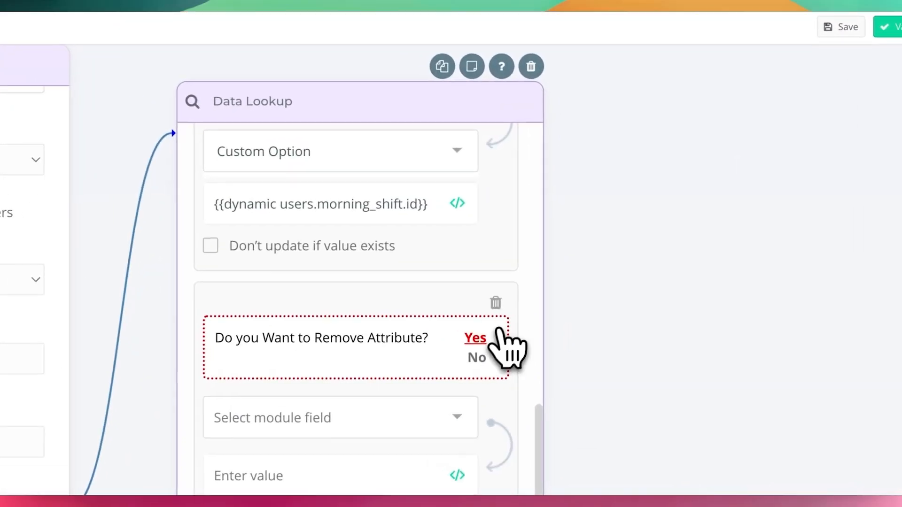
pyautogui.click(559, 260)
# - Rename the Data Lookup step as "Update Owner"
pyautogui.moveTo(698, 212); pyautogui.dragTo(655, 232)
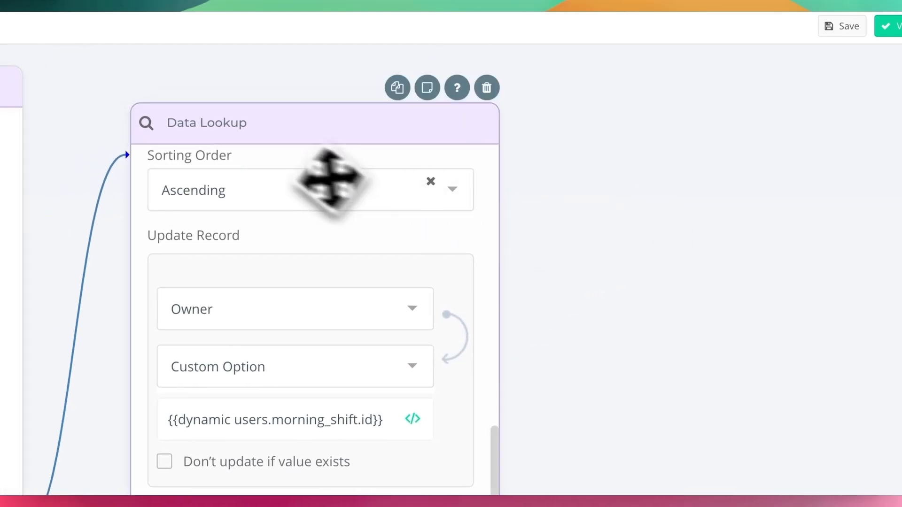
pyautogui.click(248, 122)
pyautogui.tripleClick(245, 124)
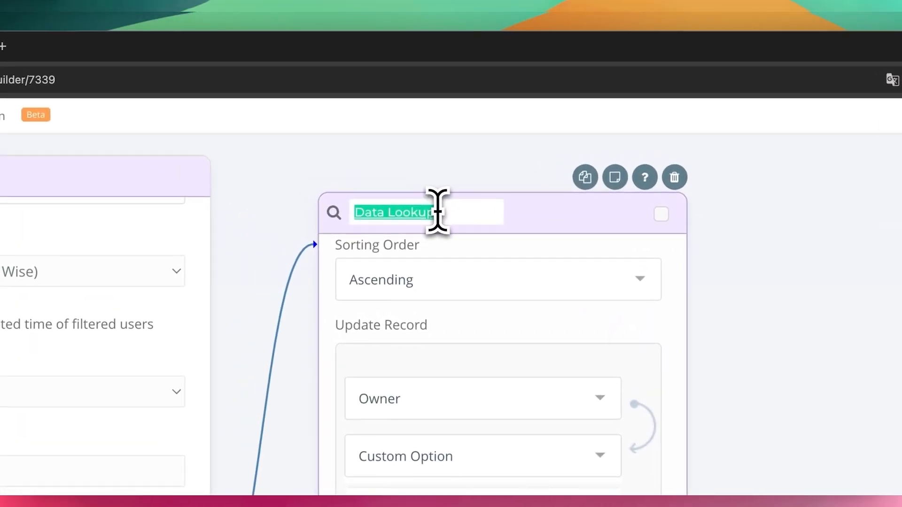
pyautogui.write('Update Owner')
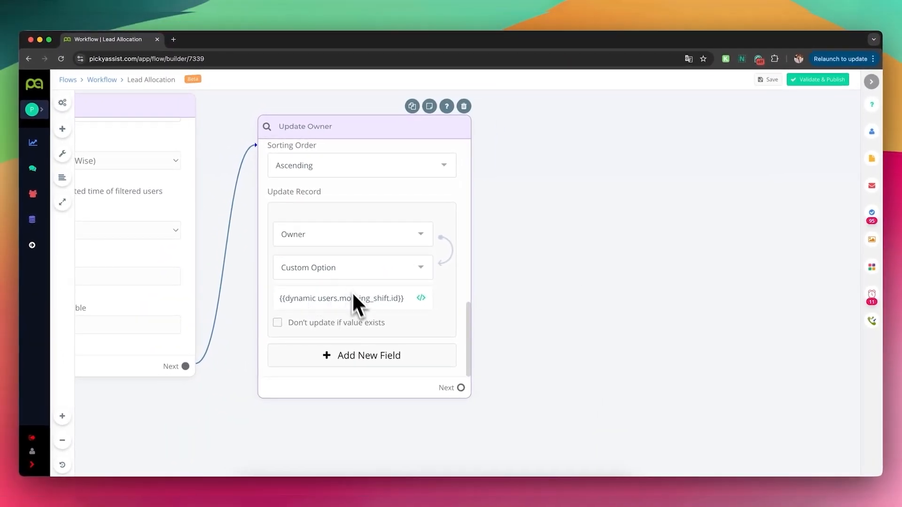
pyautogui.scroll(3, 408, 273)
pyautogui.scroll(-3, 408, 273)
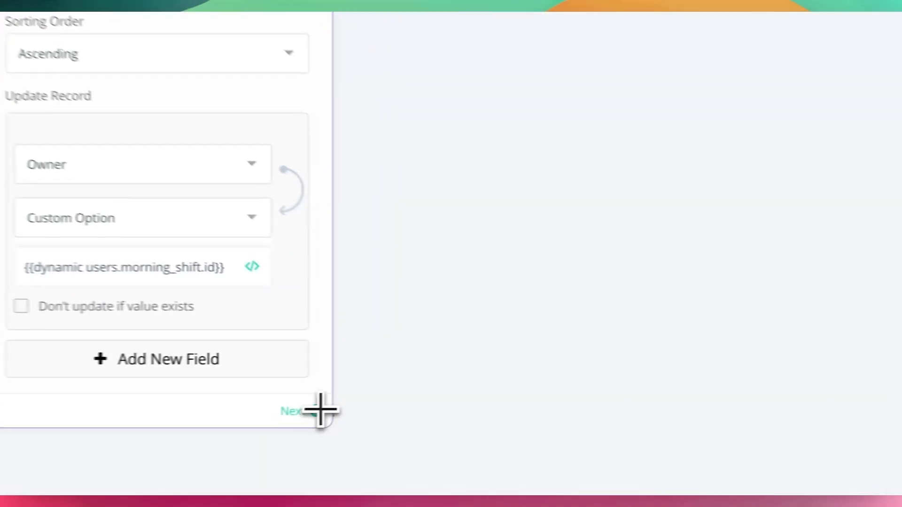
# - Add an Actions step connected to the Next output of the Update Owner step
pyautogui.moveTo(461, 388); pyautogui.dragTo(577, 224)
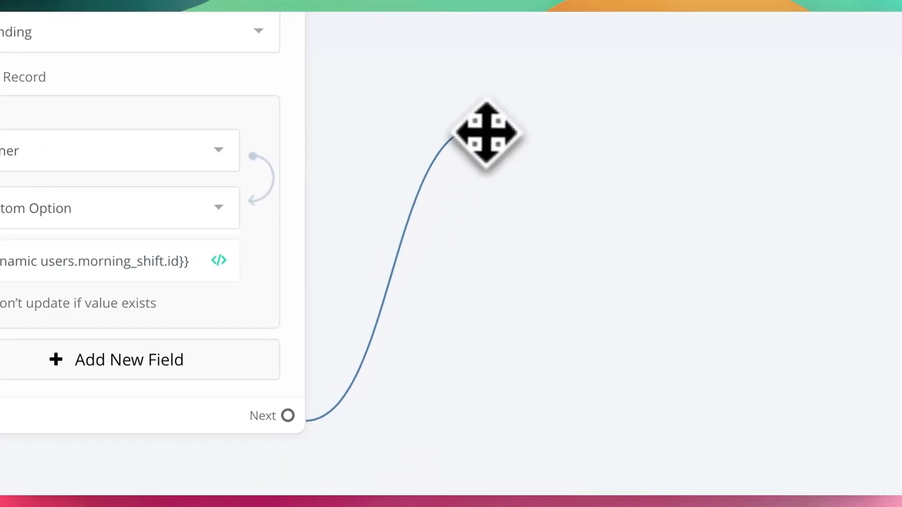
pyautogui.moveTo(486, 134); pyautogui.dragTo(486, 134)
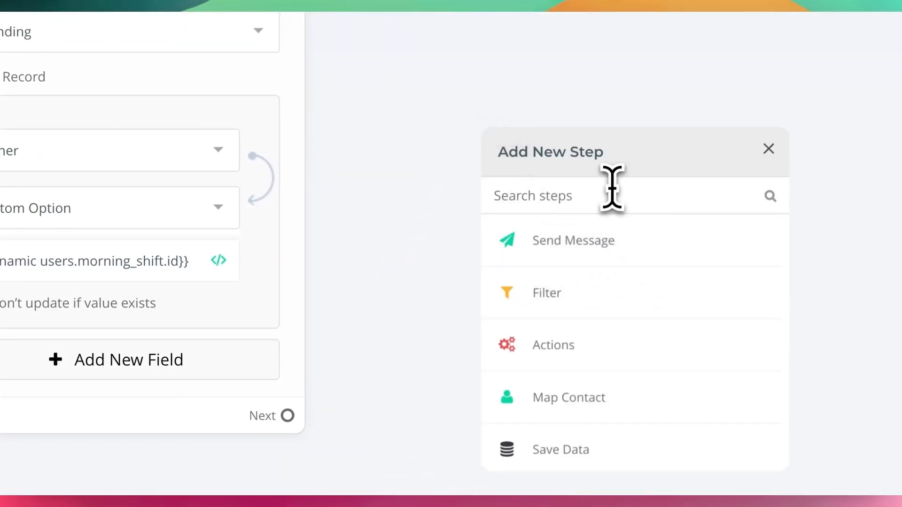
pyautogui.write('ac')
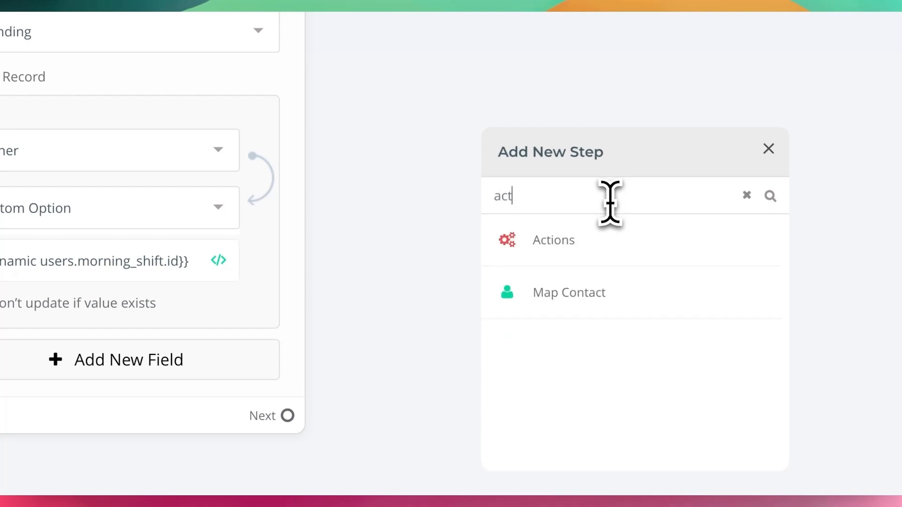
pyautogui.write('t')
pyautogui.click(670, 249)
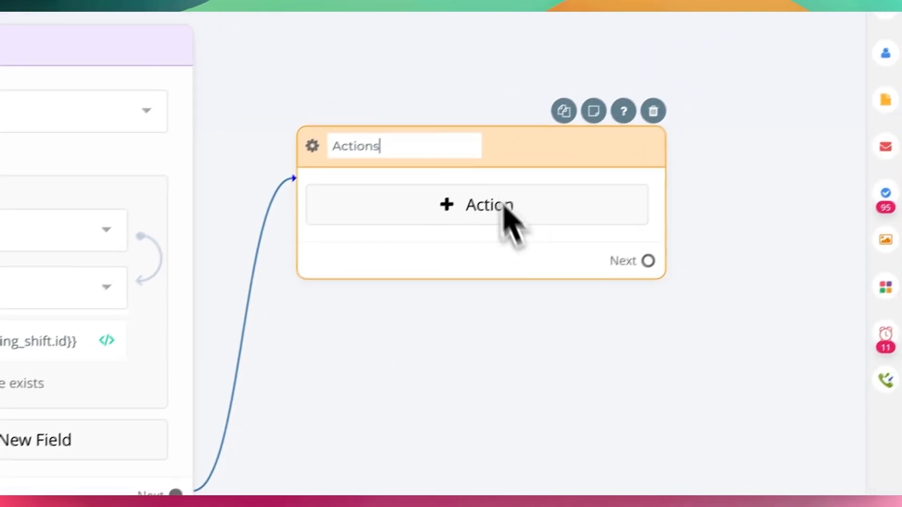
# - Add a Send Instant Notification action to the Actions step and move the step slightly up on the canvas
pyautogui.click(506, 207)
pyautogui.write('sen')
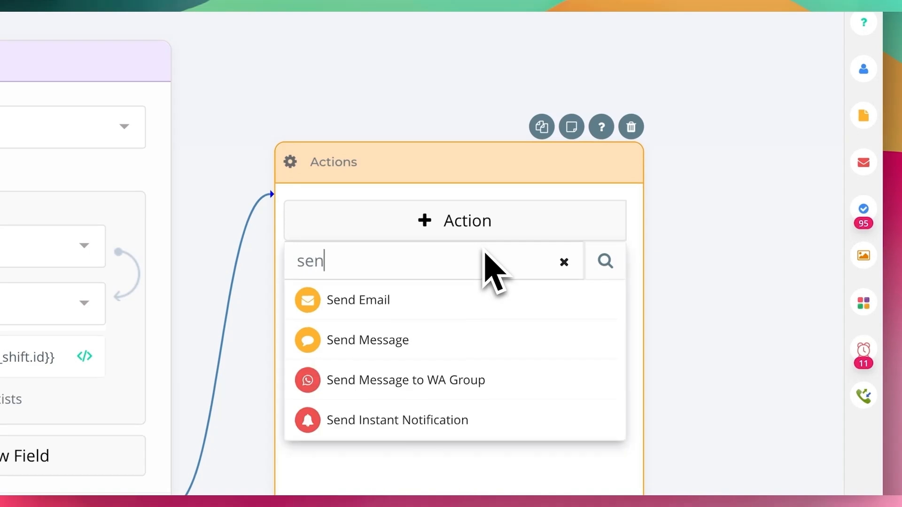
pyautogui.press('BackSpace')
pyautogui.press('BackSpace')
pyautogui.press('BackSpace')
pyautogui.write('ins')
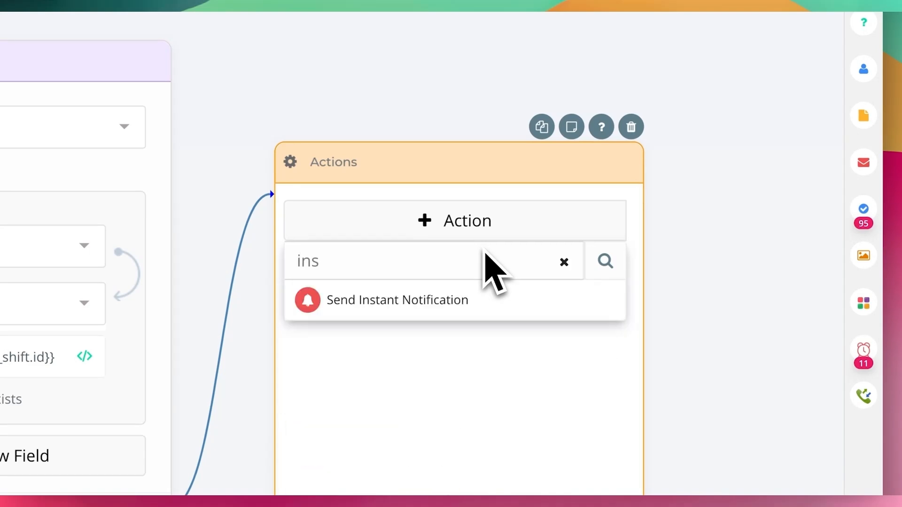
pyautogui.click(390, 301)
pyautogui.moveTo(463, 173); pyautogui.dragTo(452, 127)
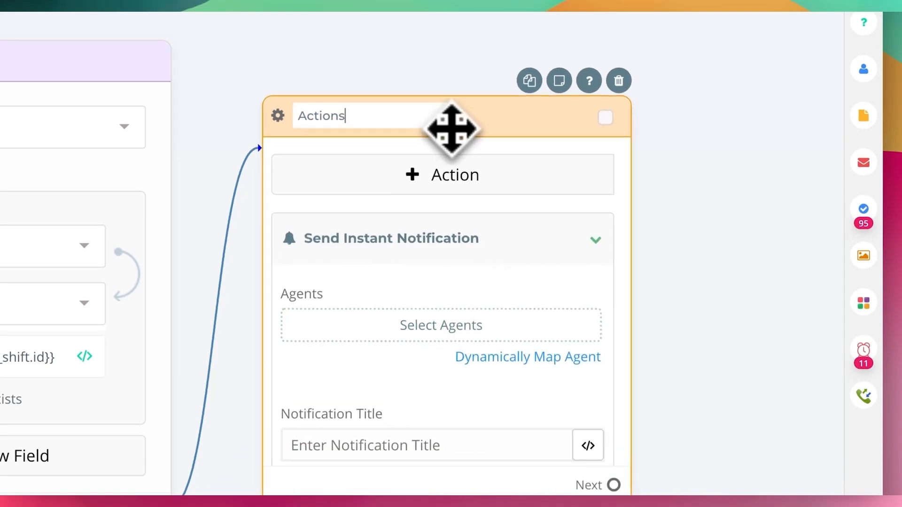
pyautogui.moveTo(742, 302); pyautogui.dragTo(617, 258)
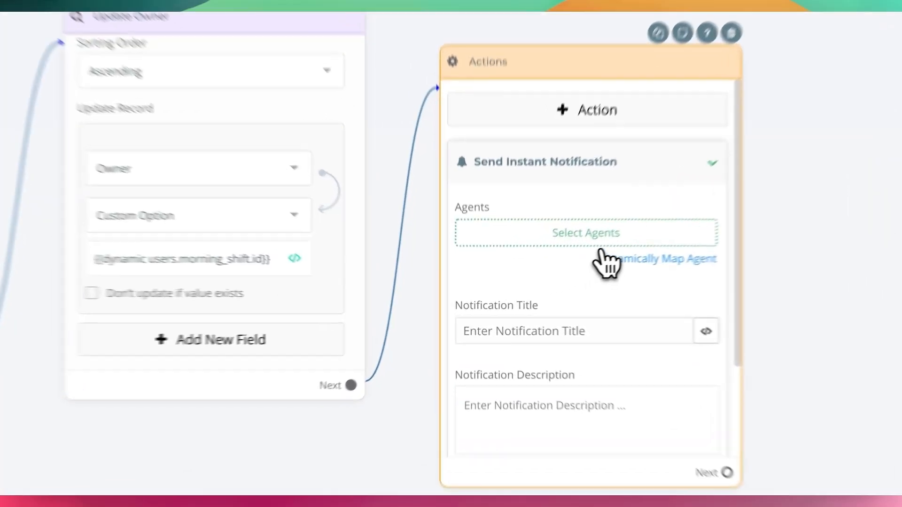
# - Review the agents that can be selected for the instant notification, then close the list without choosing one
pyautogui.click(561, 258)
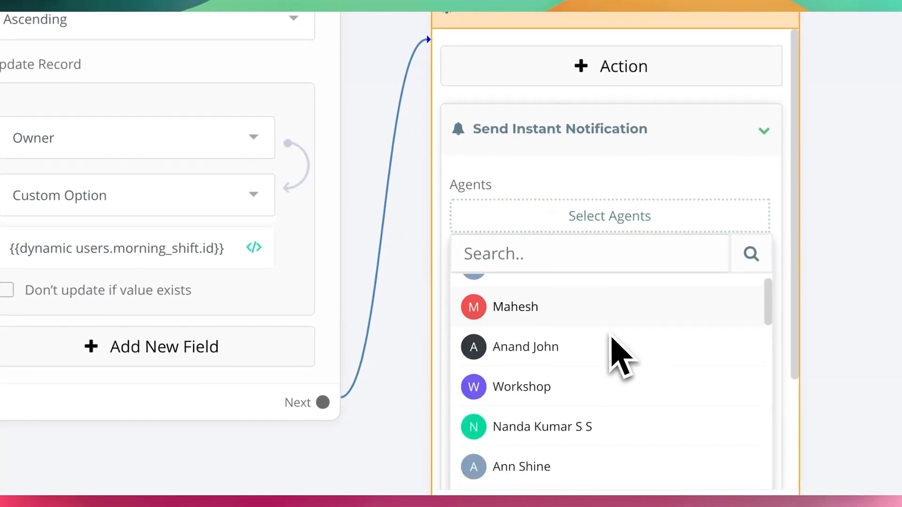
pyautogui.scroll(1, 613, 355)
pyautogui.click(628, 214)
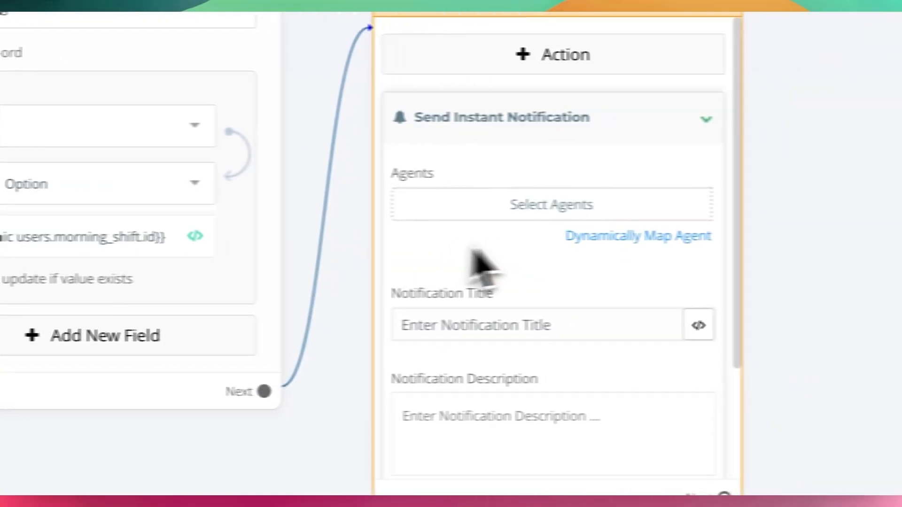
# - Map the notification's agent dynamically to the morning_shift.id attribute and close the attribute list
pyautogui.click(622, 236)
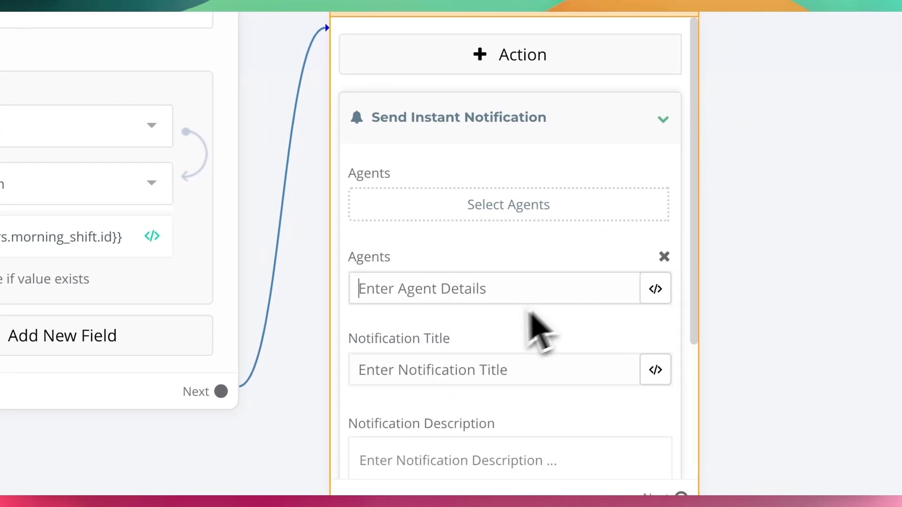
pyautogui.scroll(-2, 459, 322)
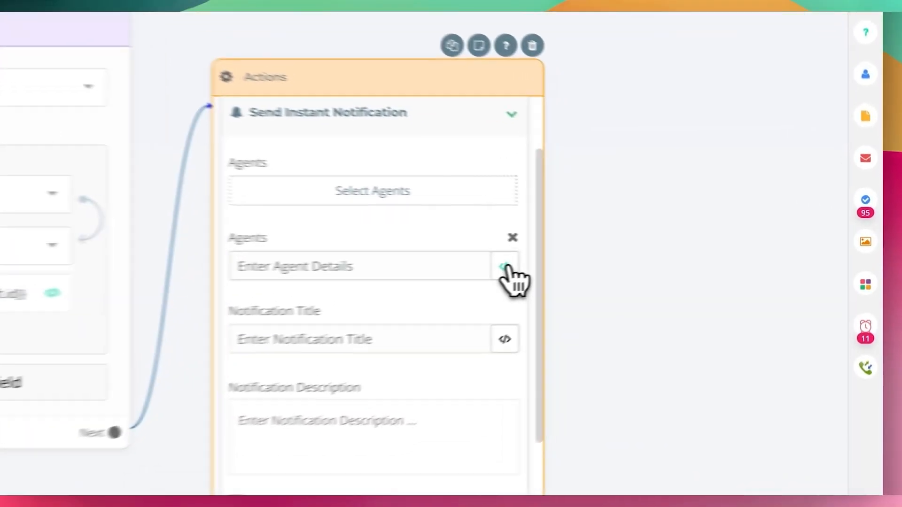
pyautogui.click(639, 256)
pyautogui.scroll(-2, 655, 358)
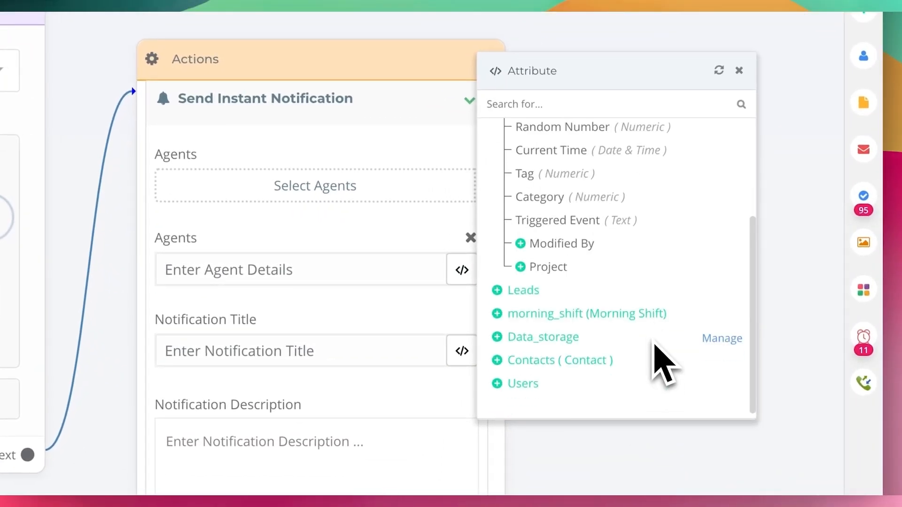
pyautogui.click(497, 314)
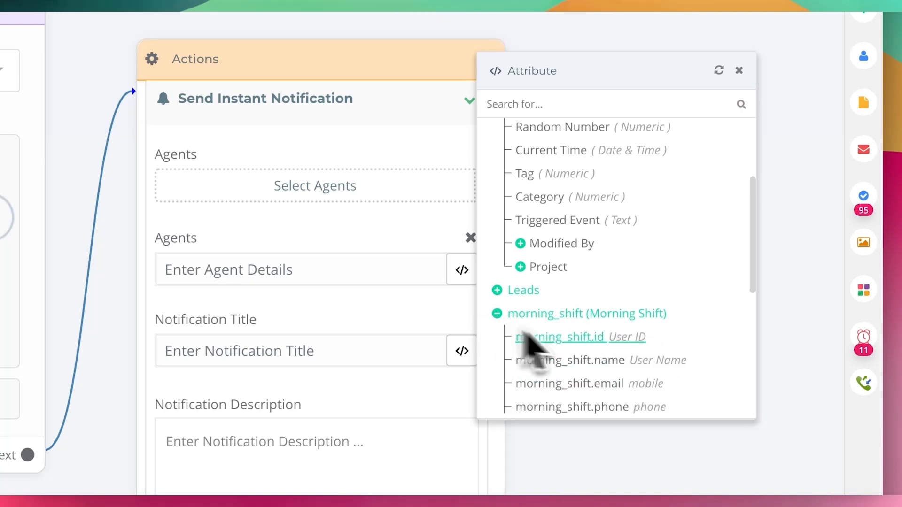
pyautogui.click(566, 339)
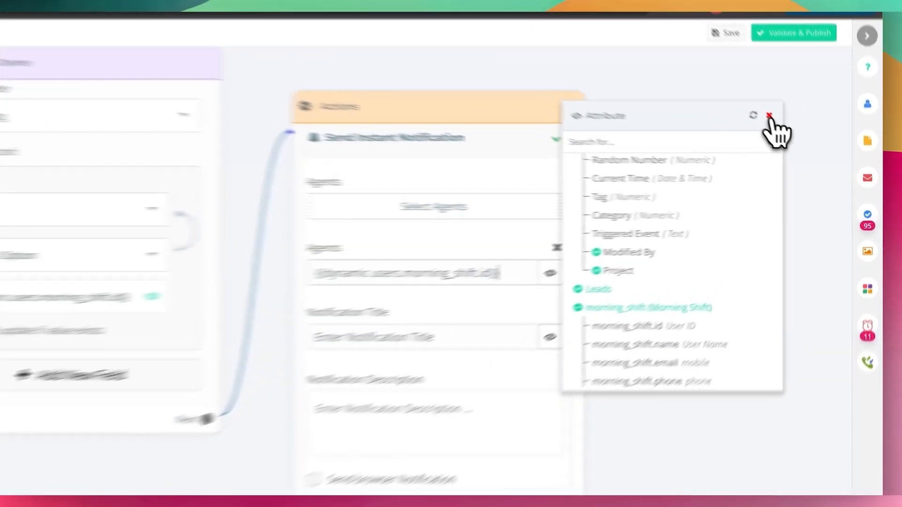
pyautogui.click(800, 140)
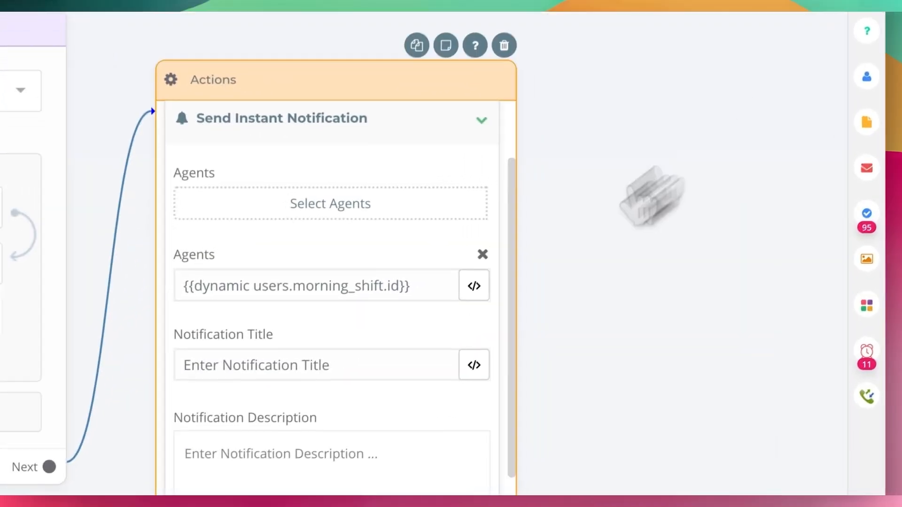
# - Set the notification title to "New Lead {{Leads.Full Name}}" using the Full Name attribute of Leads, and close the attribute list
pyautogui.click(337, 280)
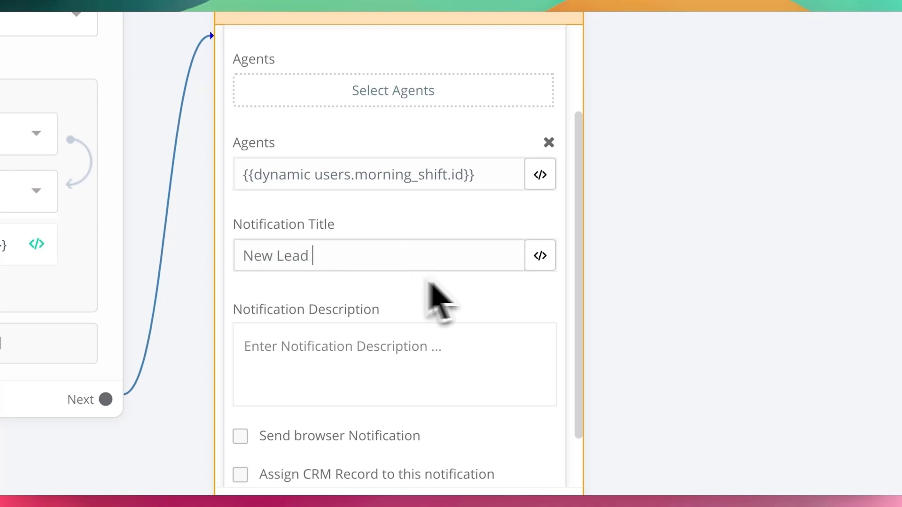
pyautogui.click(543, 256)
pyautogui.scroll(-3, 649, 263)
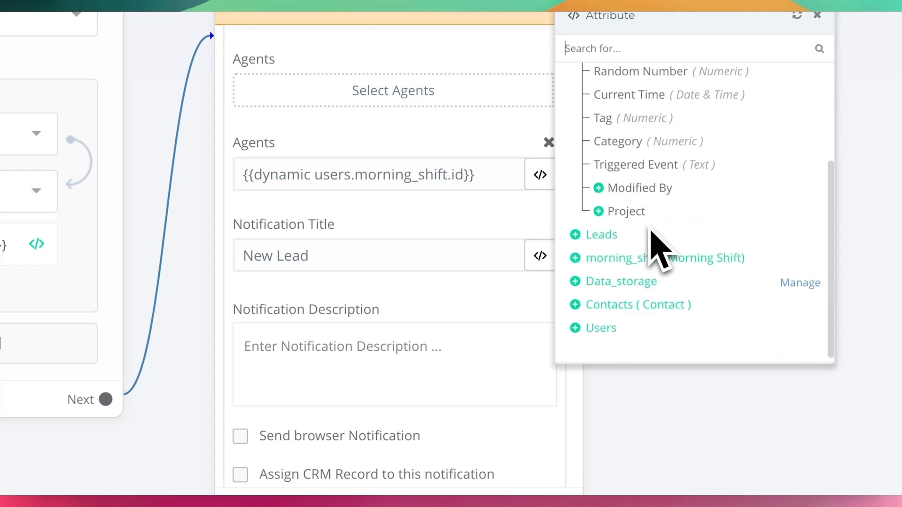
pyautogui.click(576, 235)
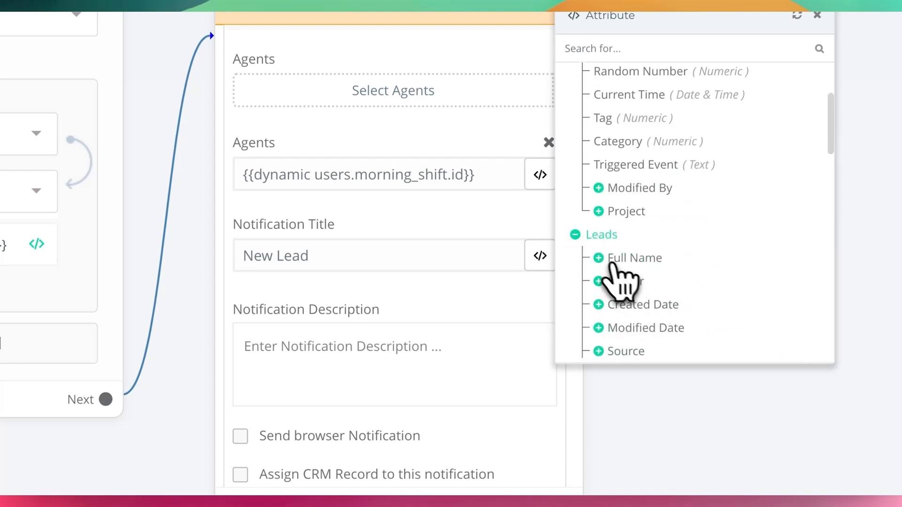
pyautogui.click(606, 260)
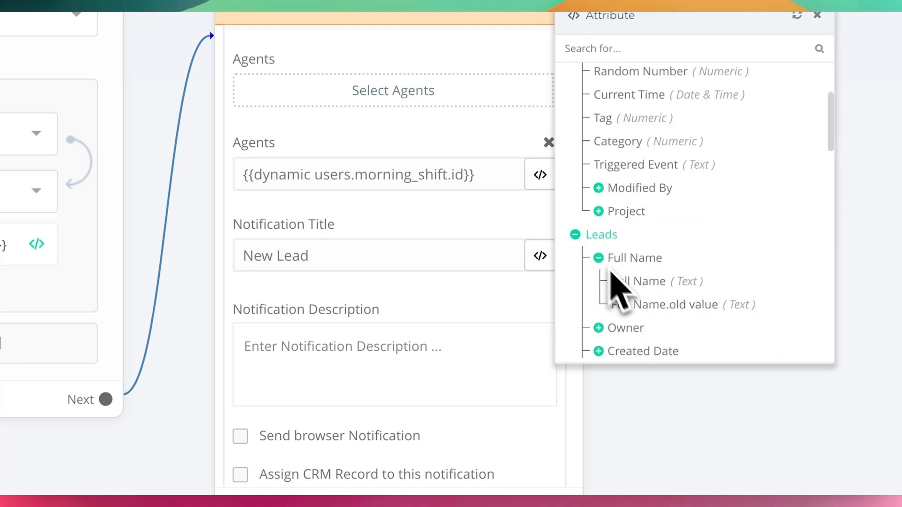
pyautogui.click(640, 282)
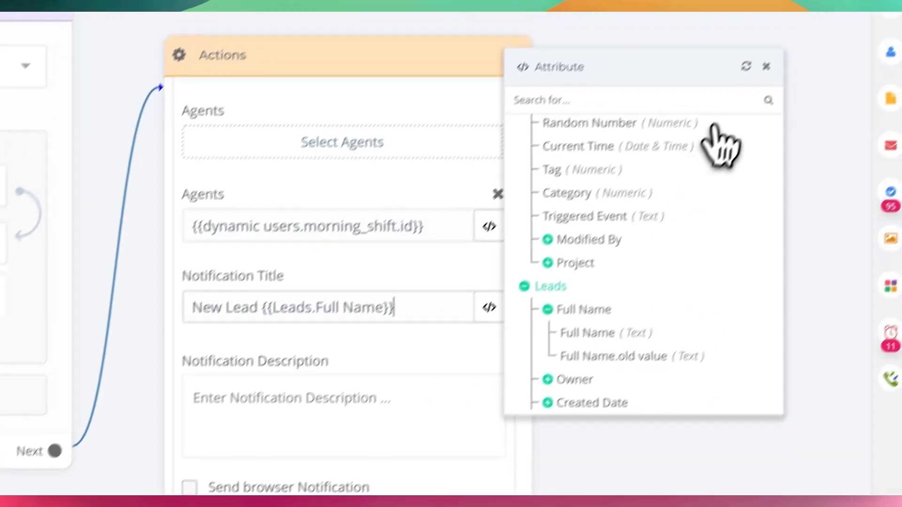
pyautogui.click(767, 66)
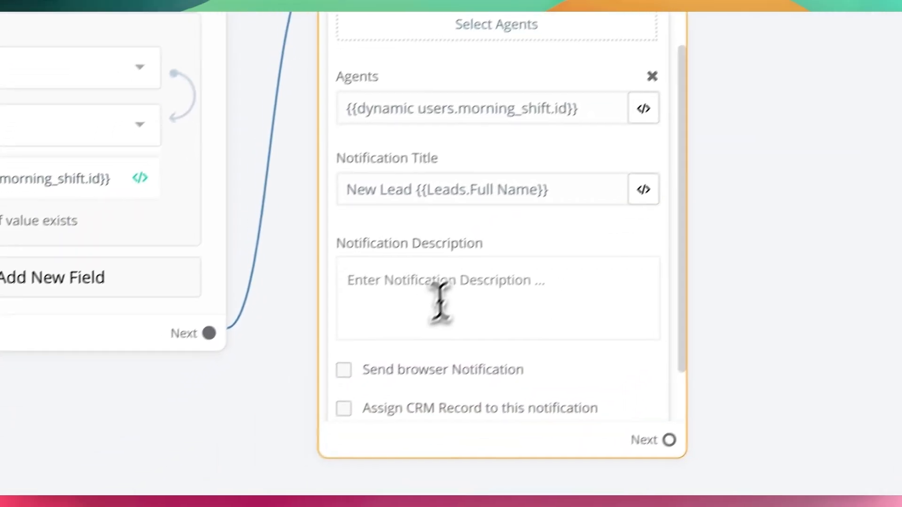
# - Write "Name : {{Leads.Full Name}}" as the first line of the notification description, inserting the Full Name attribute of Leads
pyautogui.click(433, 310)
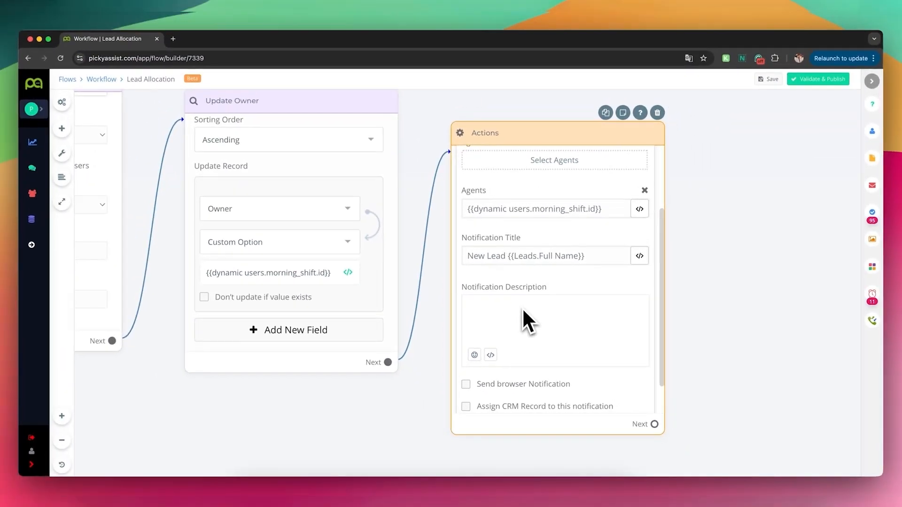
pyautogui.write('Name')
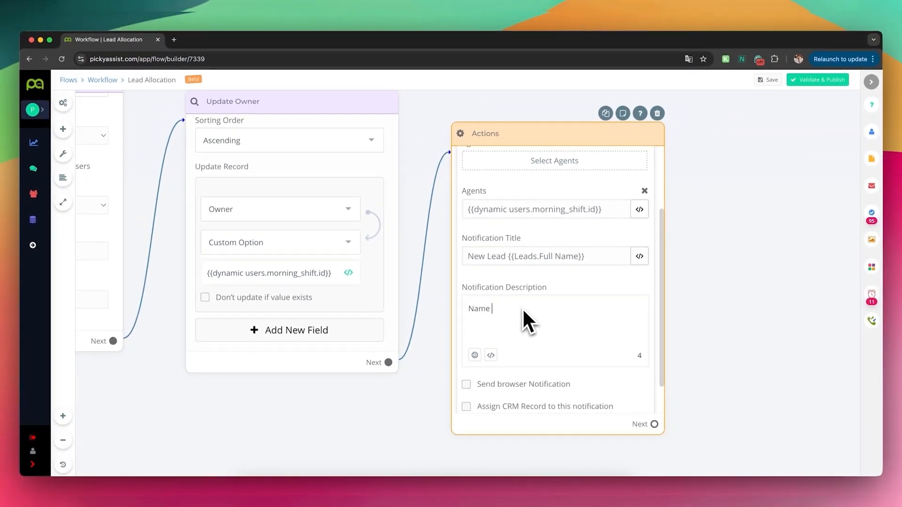
pyautogui.write(' :')
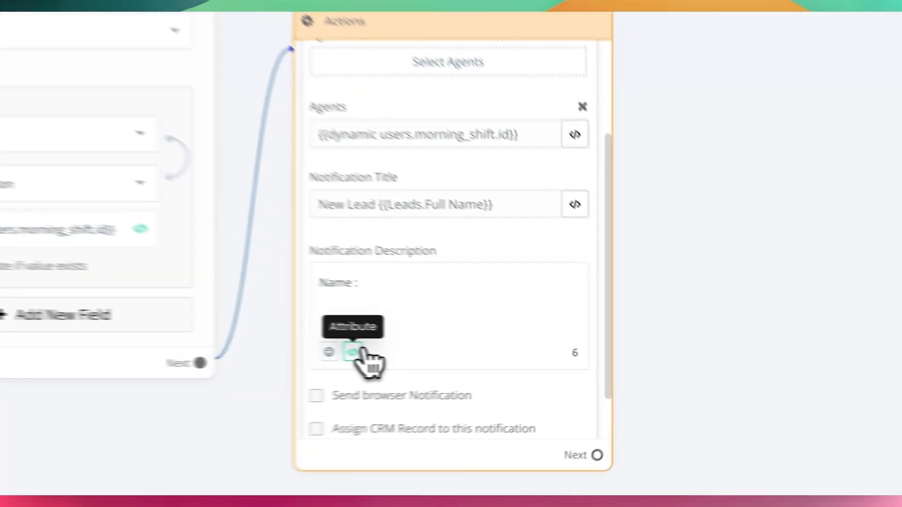
pyautogui.click(490, 355)
pyautogui.scroll(-3, 675, 221)
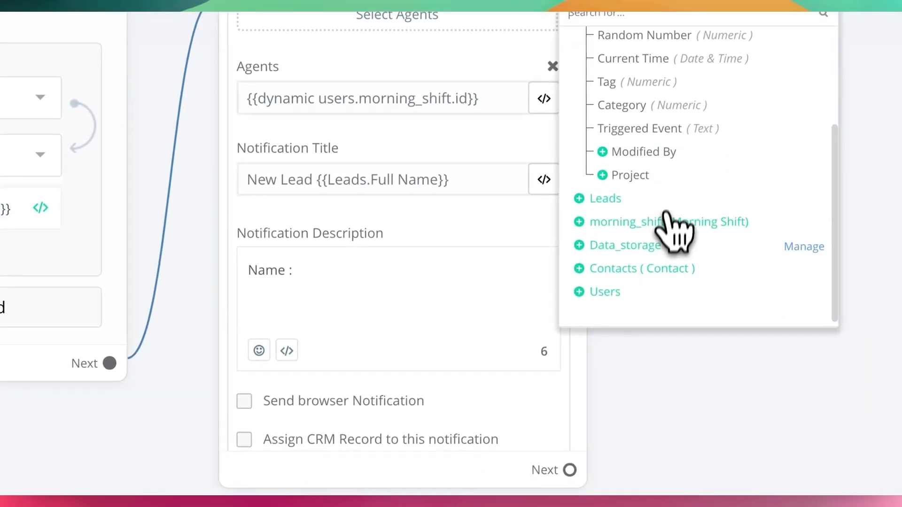
pyautogui.click(581, 199)
pyautogui.click(603, 221)
pyautogui.click(643, 245)
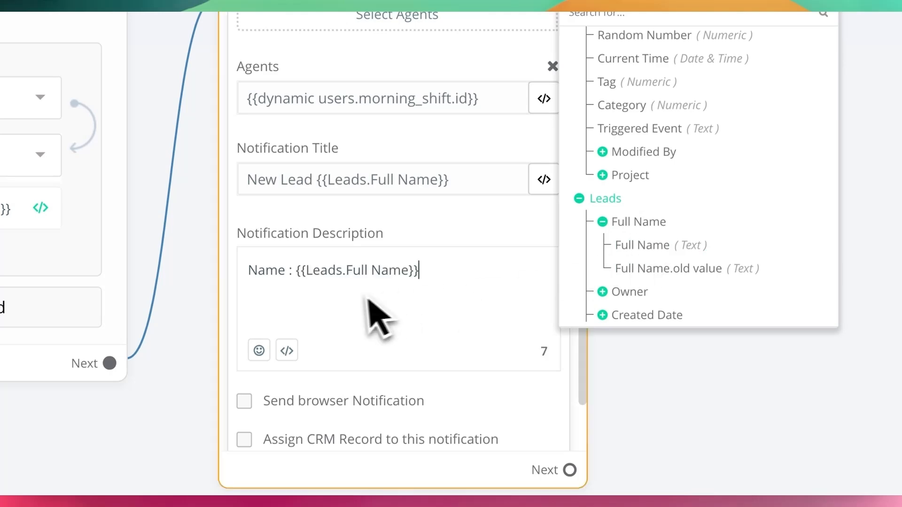
# - Add a second description line "Requirments : {{Leads.Nature of Business}}" using the Leads attribute, and close the attribute list
pyautogui.write('Requirments ')
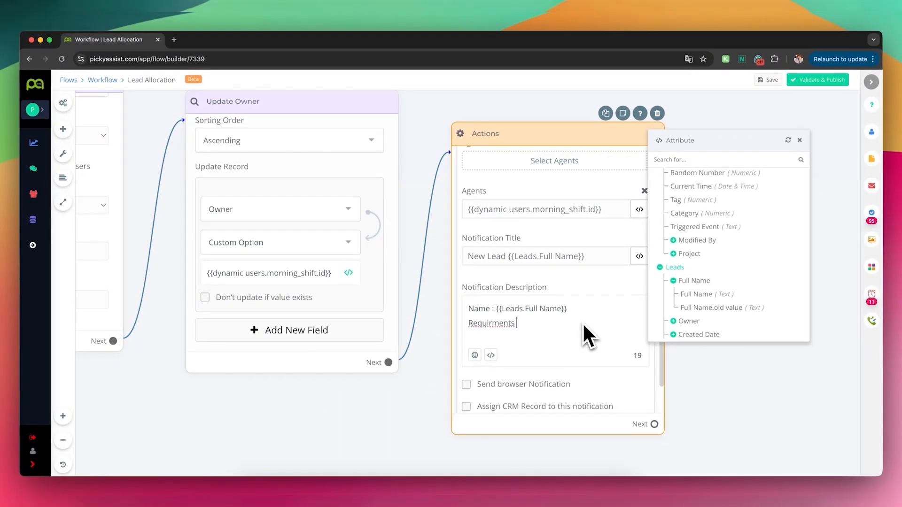
pyautogui.write(':')
pyautogui.scroll(-3, 746, 303)
pyautogui.scroll(-5, 750, 304)
pyautogui.scroll(-6, 751, 303)
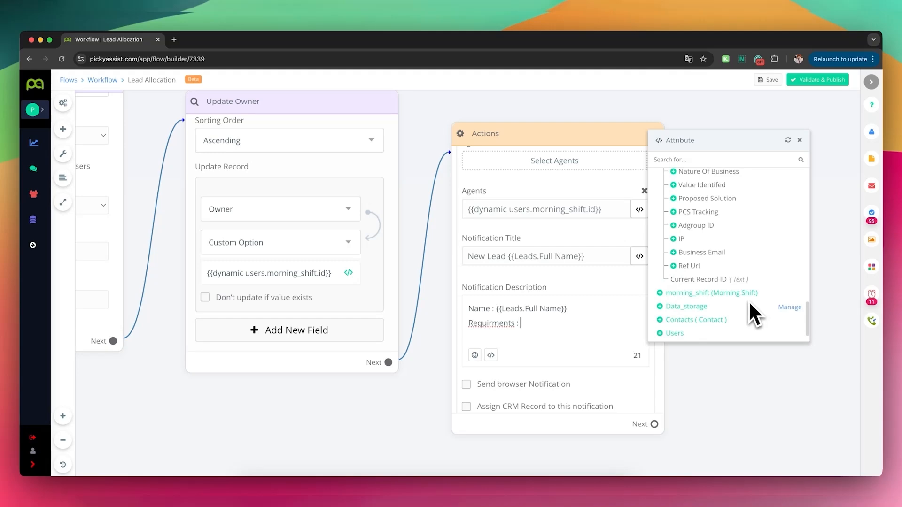
pyautogui.scroll(1, 749, 300)
pyautogui.scroll(1, 677, 202)
pyautogui.click(673, 193)
pyautogui.click(630, 162)
pyautogui.click(740, 111)
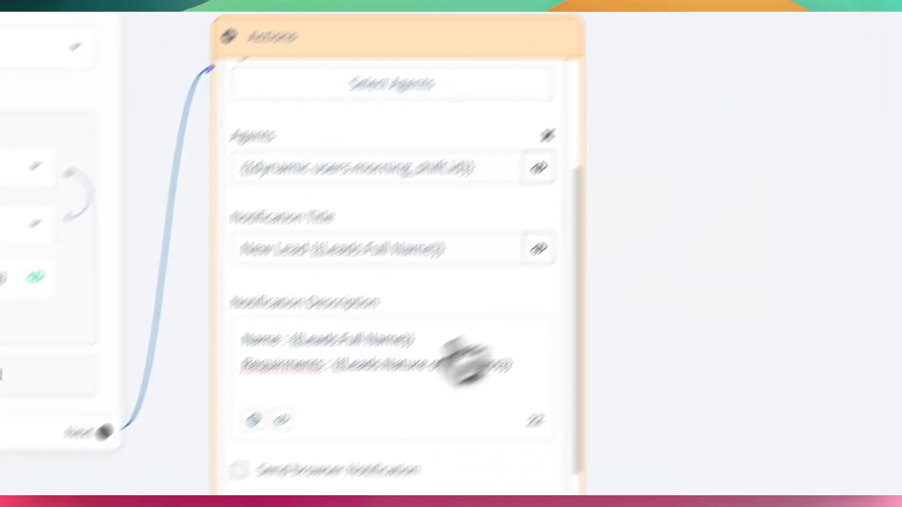
# - Enable sending the notification in the browser as well
pyautogui.scroll(-1, 532, 248)
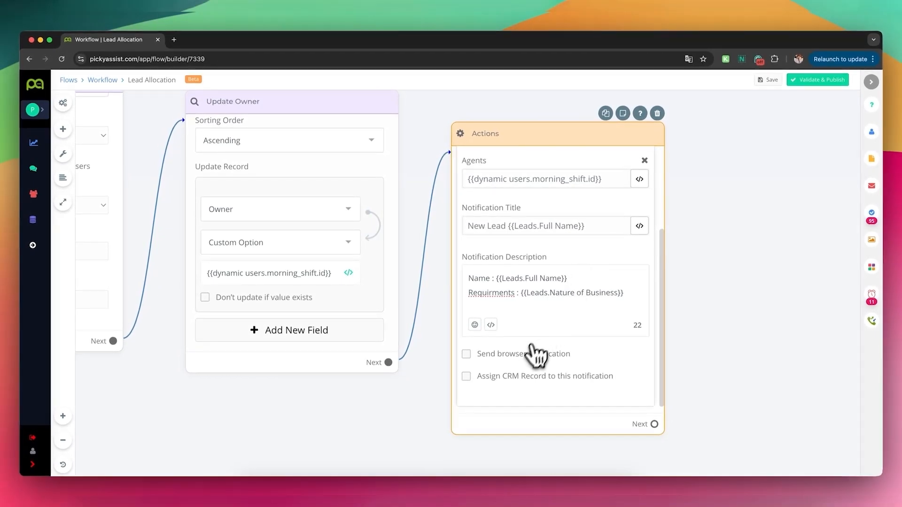
pyautogui.scroll(-1, 526, 356)
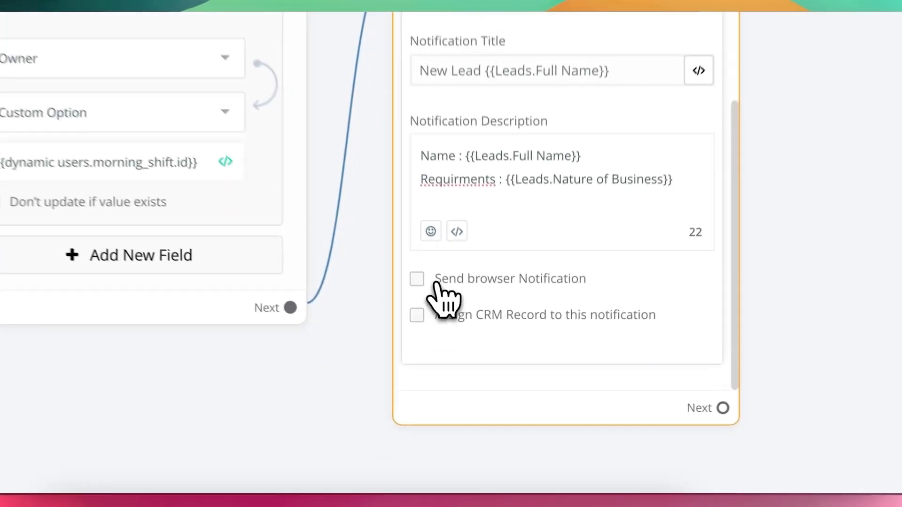
pyautogui.click(467, 347)
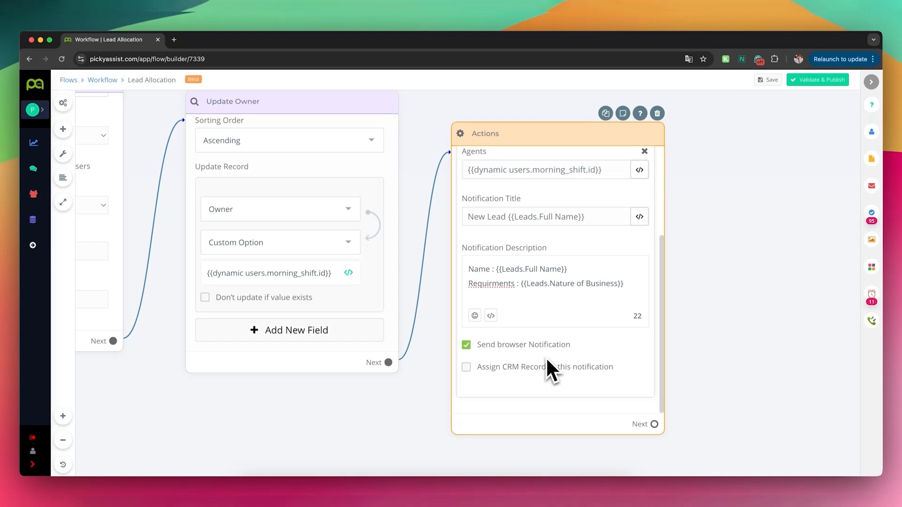
# - Assign the CRM record to the notification with {{Leads.Current Record ID}} as the Record ID, and close the attribute list
pyautogui.click(518, 369)
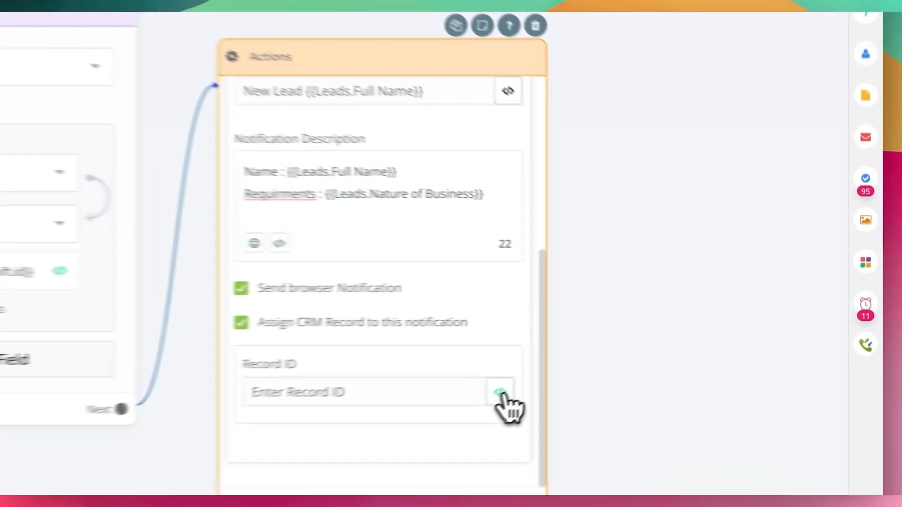
pyautogui.click(634, 352)
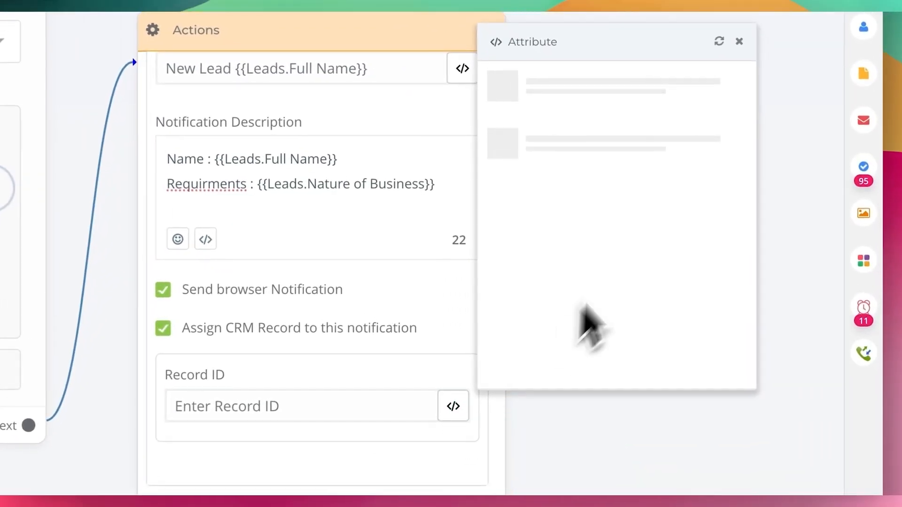
pyautogui.scroll(-3, 632, 268)
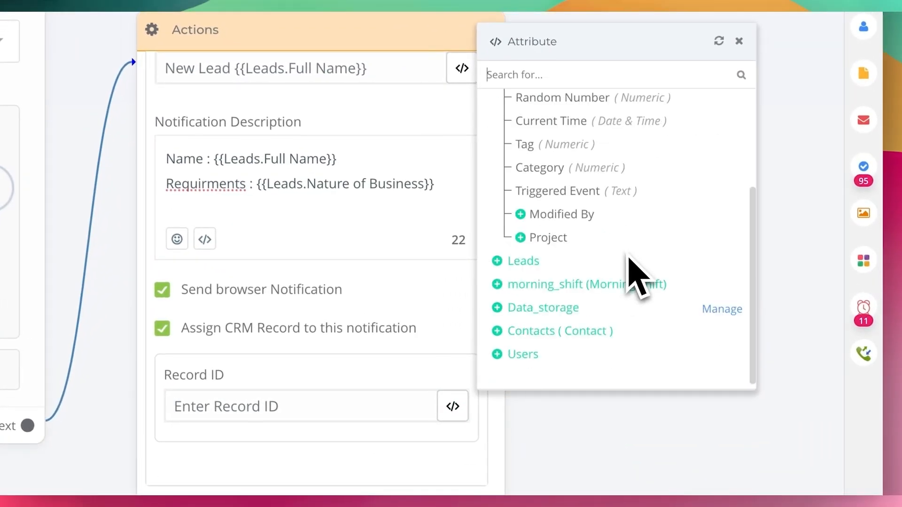
pyautogui.click(497, 262)
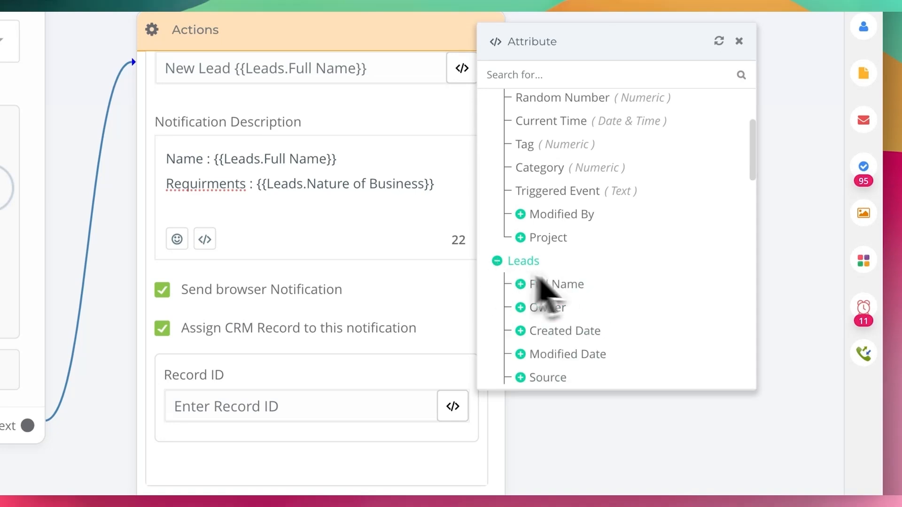
pyautogui.scroll(-10, 606, 305)
pyautogui.click(578, 261)
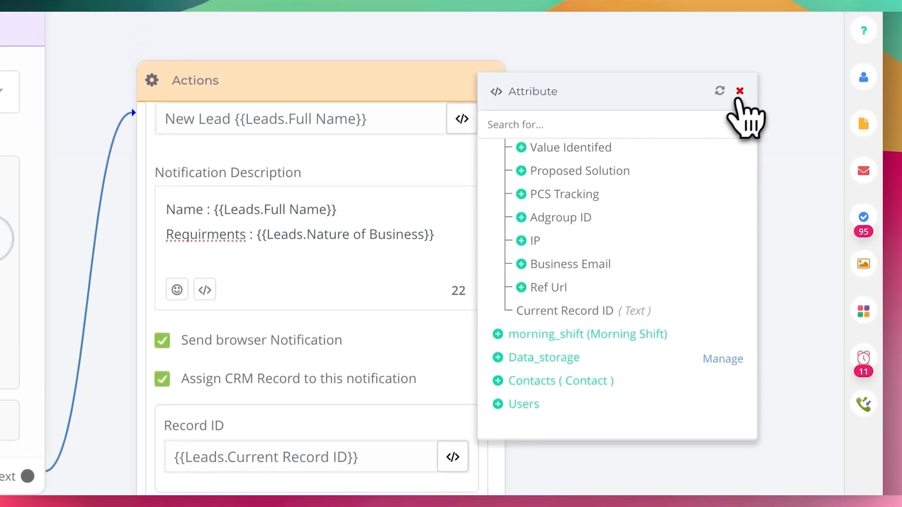
pyautogui.click(740, 91)
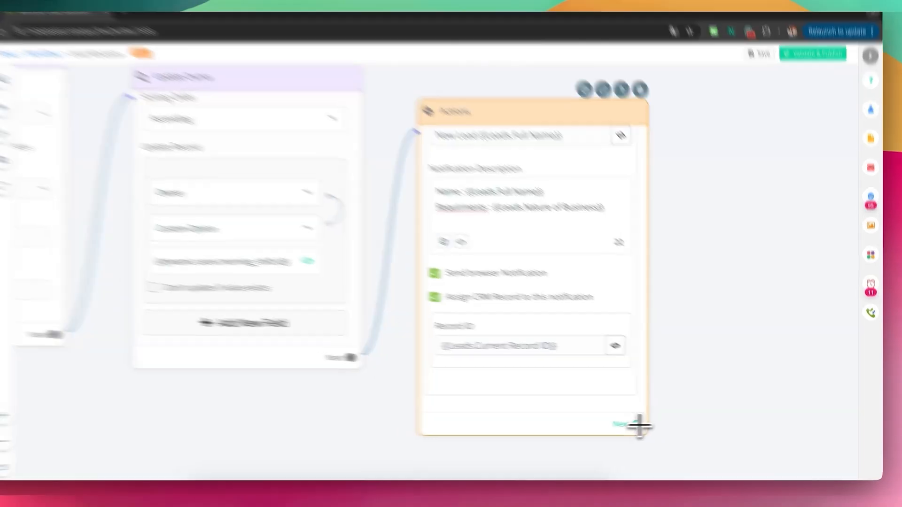
# - Add an End step after the Actions block
pyautogui.moveTo(654, 424); pyautogui.dragTo(762, 326)
pyautogui.write('ed')
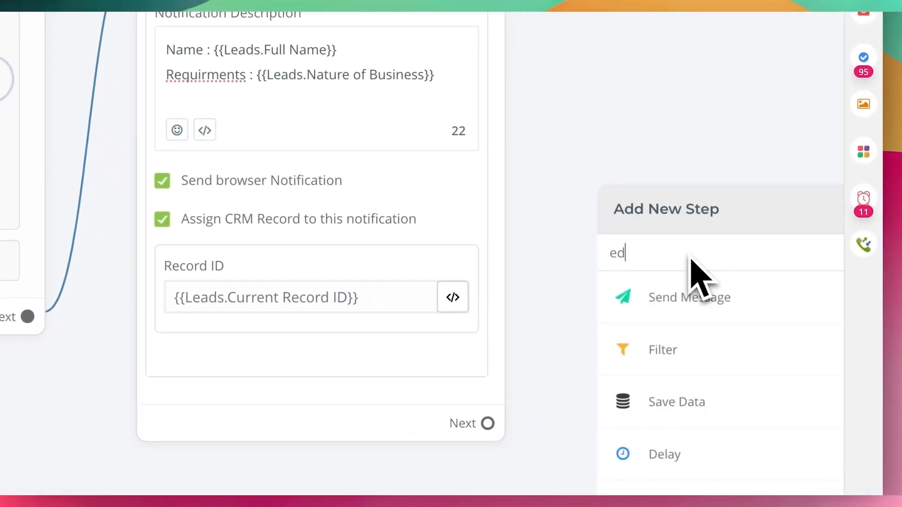
pyautogui.write('n')
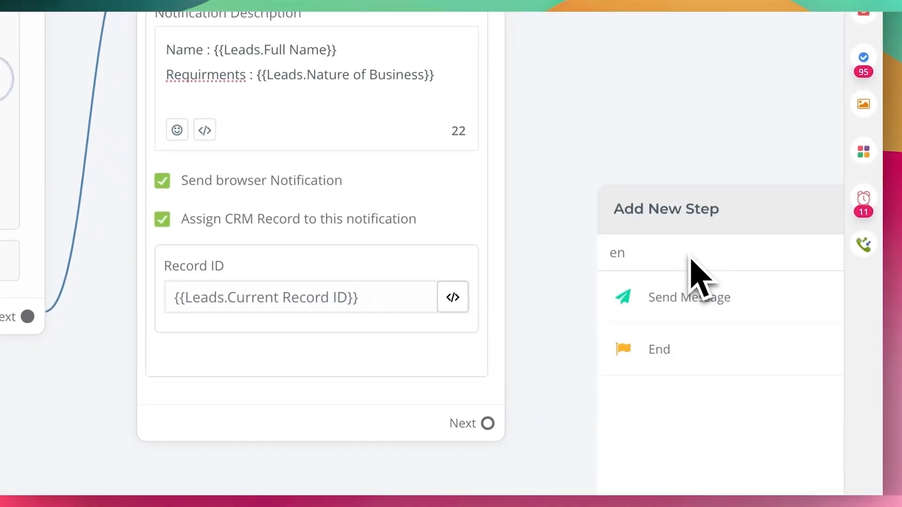
pyautogui.click(657, 364)
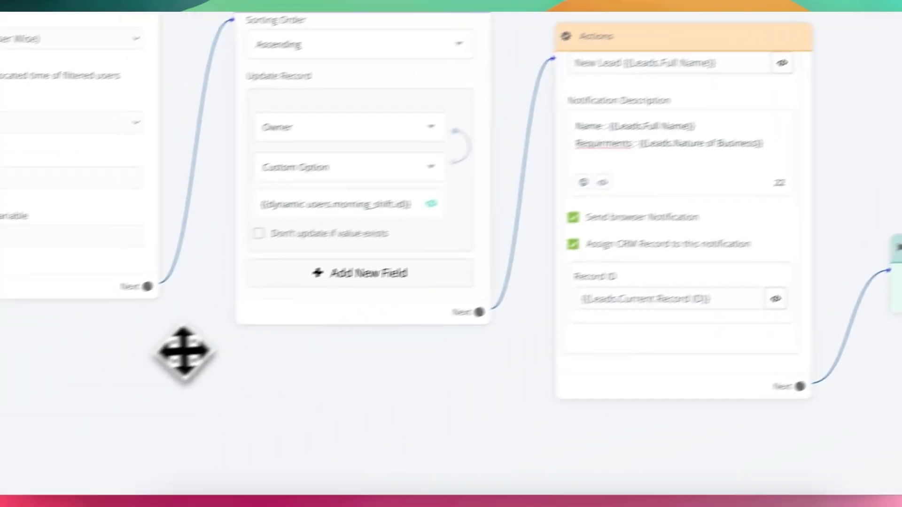
# - Review the finished flow, checking the filter's country list and the users and settings of the Morning Shift block
pyautogui.moveTo(185, 353); pyautogui.dragTo(434, 341)
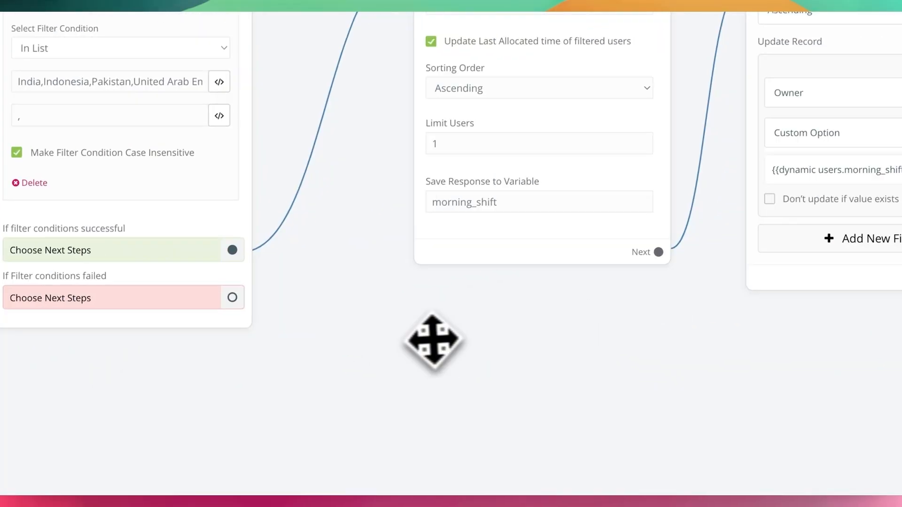
pyautogui.scroll(5, 516, 161)
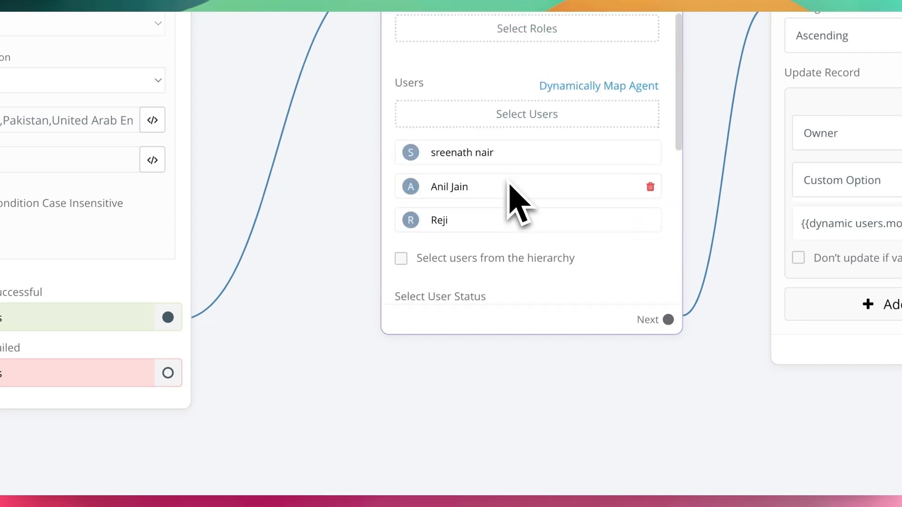
pyautogui.scroll(-3, 510, 185)
pyautogui.scroll(5, 527, 200)
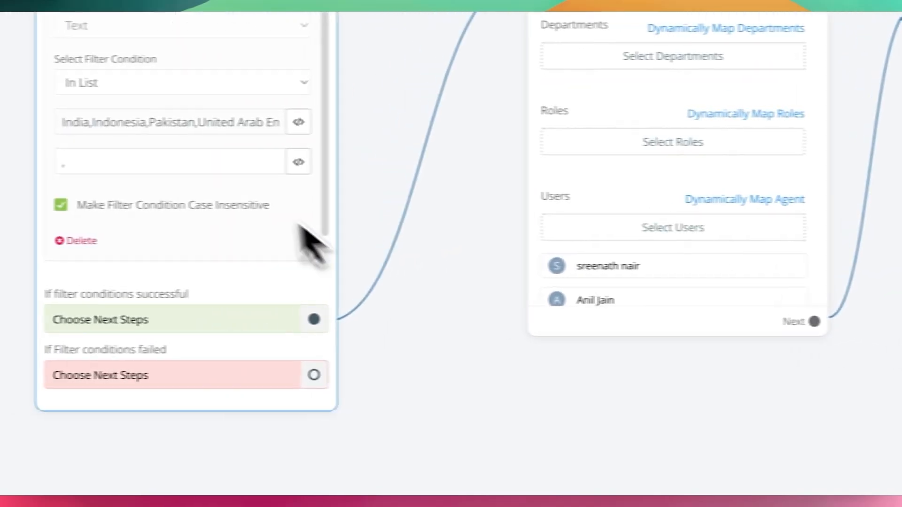
pyautogui.moveTo(454, 374); pyautogui.dragTo(618, 404)
pyautogui.click(286, 153)
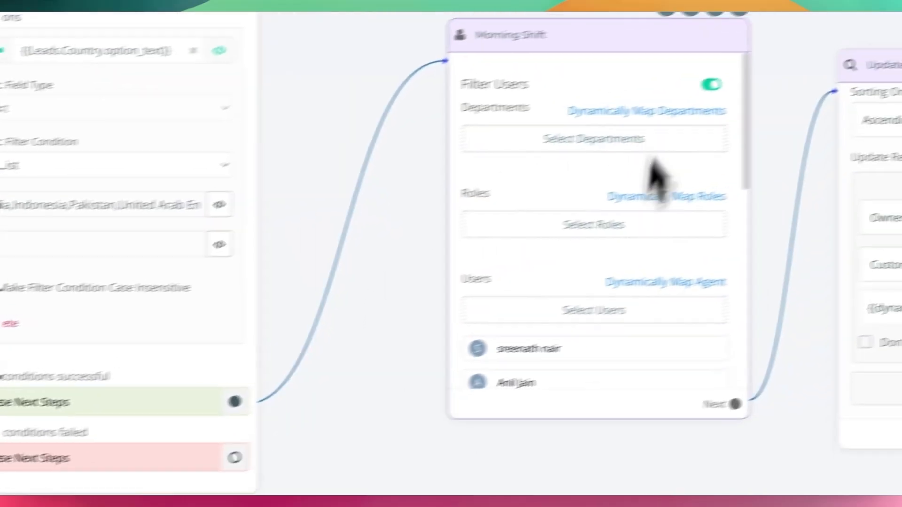
pyautogui.scroll(-5, 846, 211)
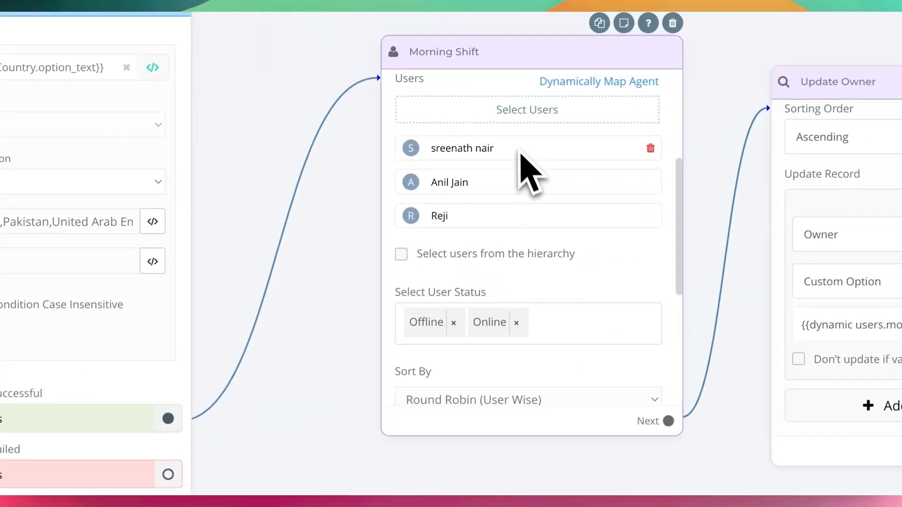
pyautogui.moveTo(664, 436); pyautogui.dragTo(315, 407)
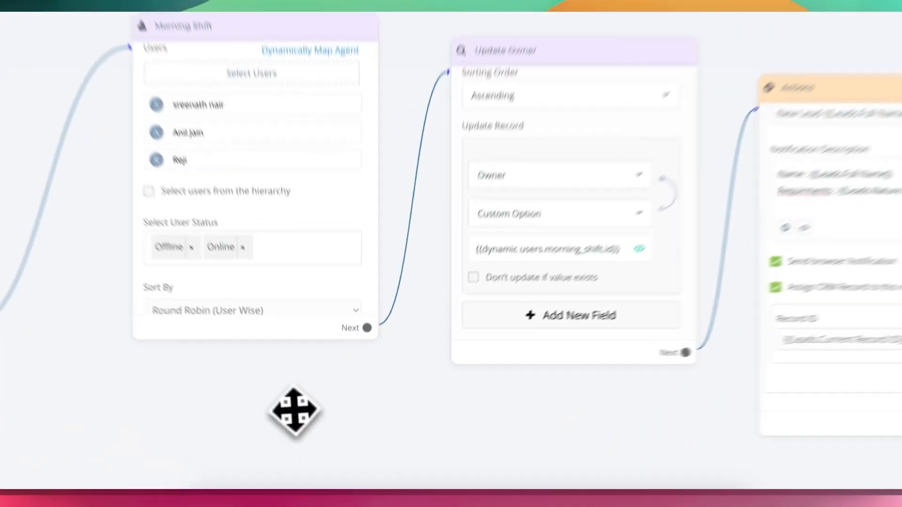
pyautogui.moveTo(296, 427); pyautogui.dragTo(469, 352)
pyautogui.moveTo(400, 381); pyautogui.dragTo(480, 396)
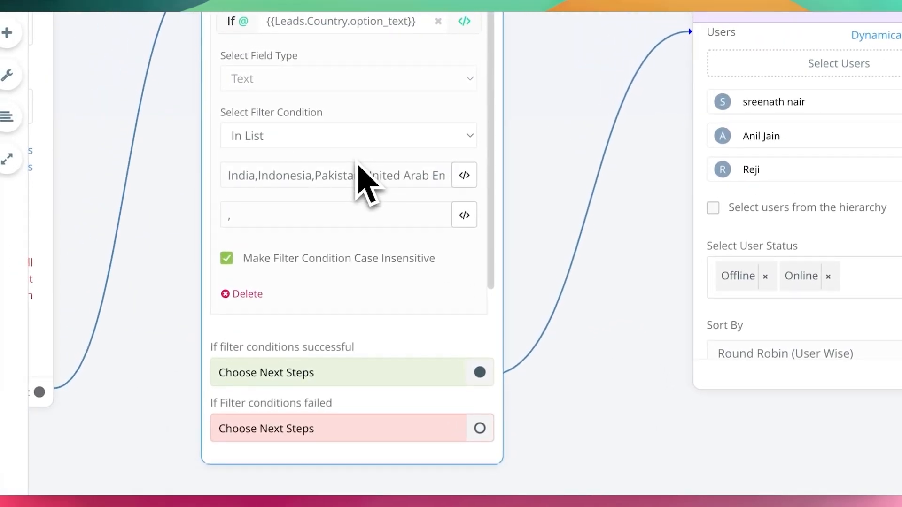
pyautogui.moveTo(365, 175); pyautogui.dragTo(444, 181)
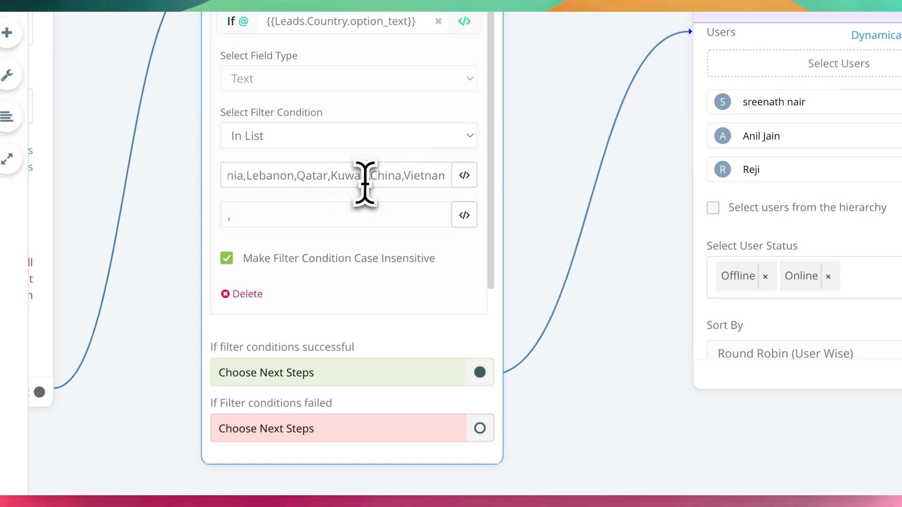
pyautogui.moveTo(331, 463); pyautogui.dragTo(492, 357)
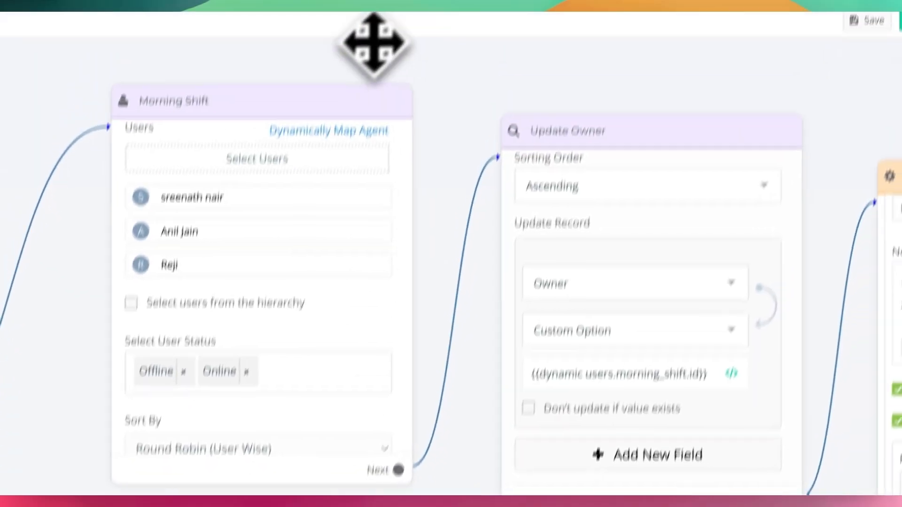
# - Duplicate the Morning Shift and Update Owner blocks and place each copy below its original
pyautogui.moveTo(338, 137)
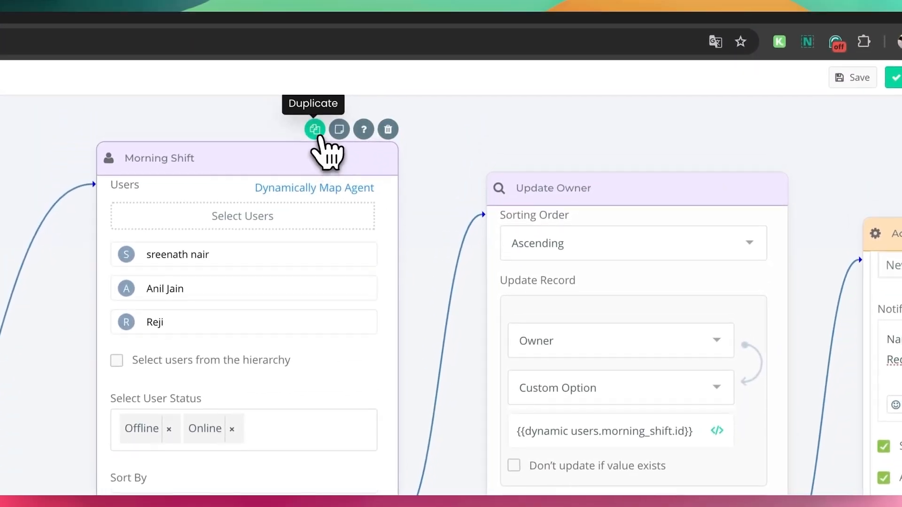
pyautogui.moveTo(615, 164); pyautogui.dragTo(294, 399)
pyautogui.moveTo(674, 428); pyautogui.dragTo(525, 330)
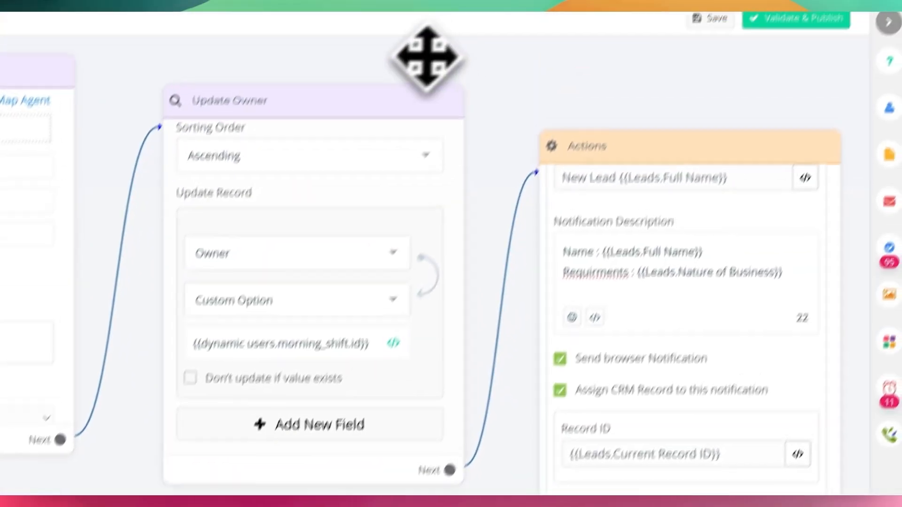
pyautogui.moveTo(376, 123)
pyautogui.click(356, 112)
pyautogui.moveTo(683, 141); pyautogui.dragTo(361, 375)
# - Duplicate the Actions block and place the copy below the original
pyautogui.hscroll(3, 554, 403)
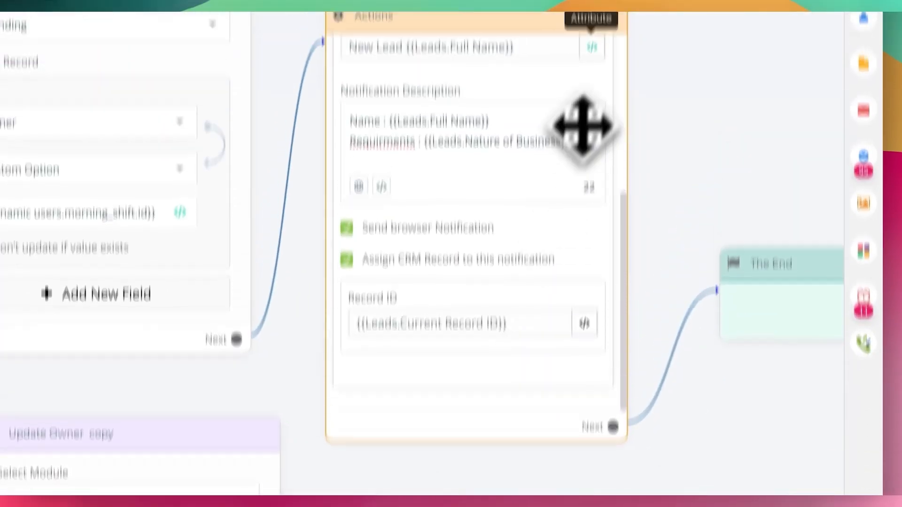
pyautogui.click(544, 88)
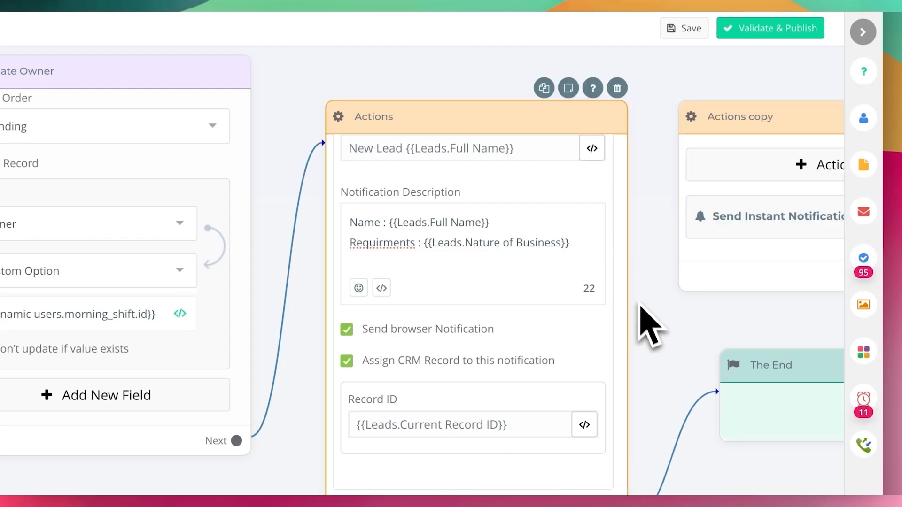
pyautogui.moveTo(769, 122); pyautogui.dragTo(479, 399)
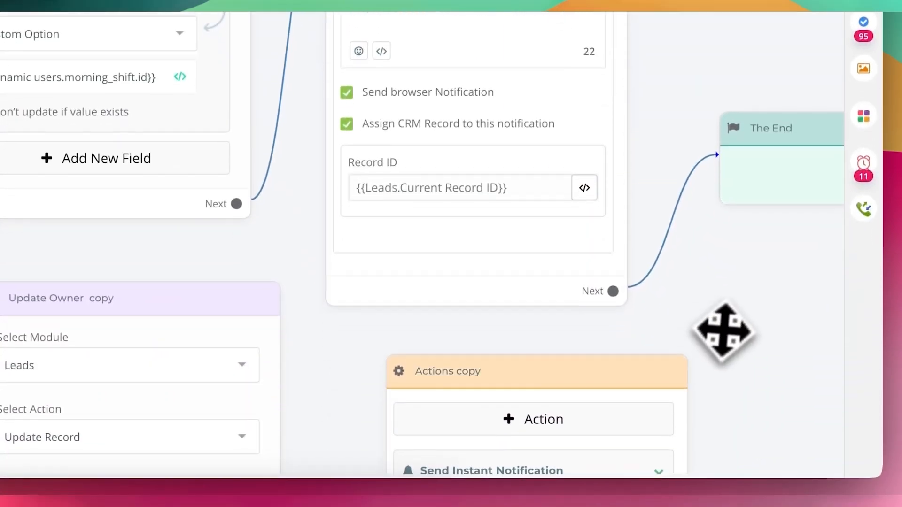
# - Connect the filter's failed branch to the Morning Shift copy and rename that block "Evening Shift"
pyautogui.moveTo(725, 332); pyautogui.dragTo(292, 237)
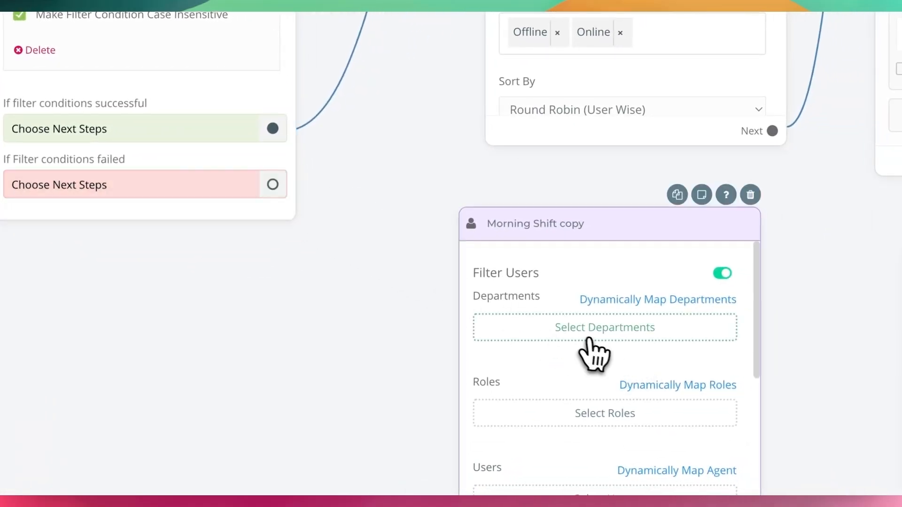
pyautogui.moveTo(273, 184); pyautogui.dragTo(459, 291)
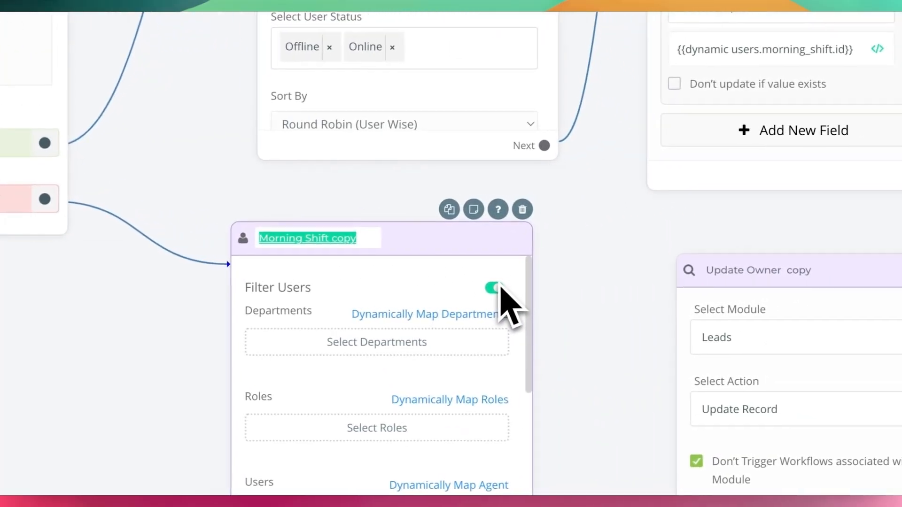
pyautogui.write('Eening Shi')
pyautogui.press('BackSpace')
pyautogui.press('BackSpace')
pyautogui.press('BackSpace')
pyautogui.press('BackSpace')
pyautogui.press('BackSpace')
pyautogui.press('BackSpace')
pyautogui.press('BackSpace')
pyautogui.press('BackSpace')
pyautogui.press('BackSpace')
pyautogui.write('vening Shift')
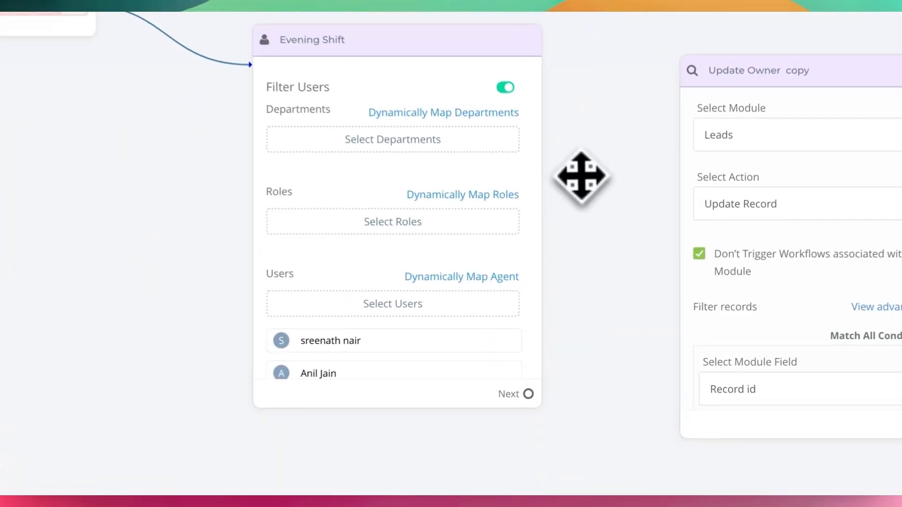
# - Replace the three users in the Evening Shift block with the evening agent, searching for "ali"
pyautogui.scroll(-4, 425, 207)
pyautogui.click(506, 244)
pyautogui.click(506, 211)
pyautogui.click(506, 177)
pyautogui.click(452, 146)
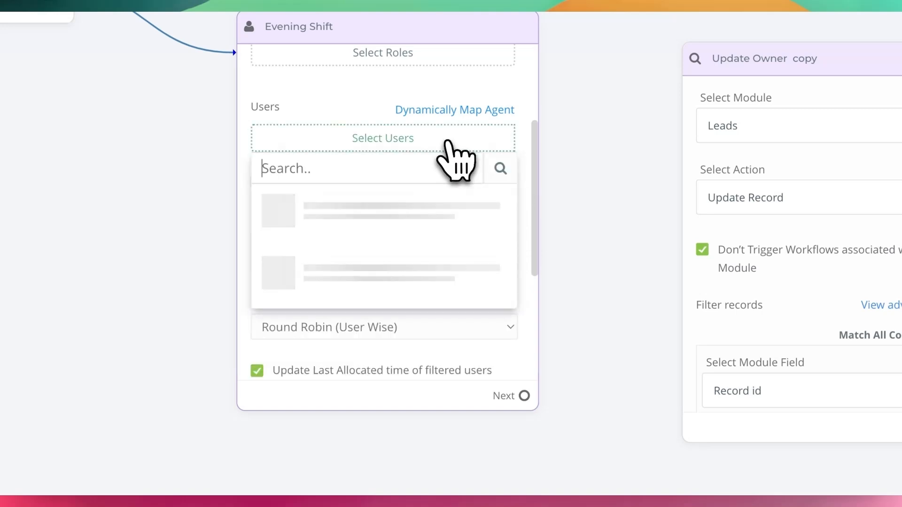
pyautogui.write('ali')
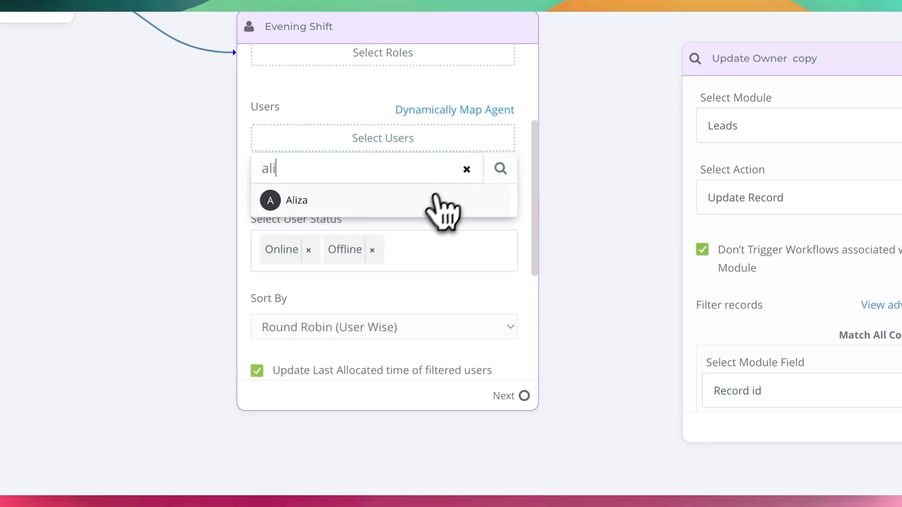
pyautogui.click(438, 193)
# - Set the Evening Shift block's response variable to "evening_shift"
pyautogui.scroll(2, 403, 238)
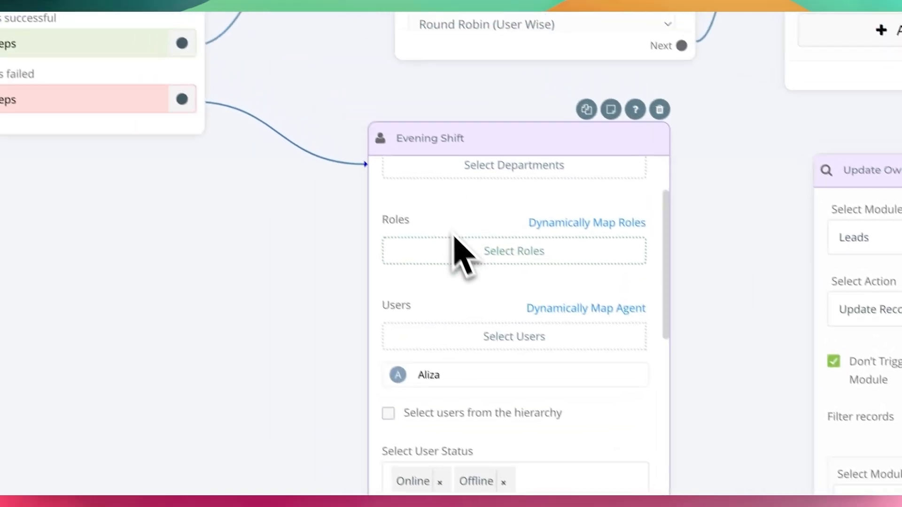
pyautogui.scroll(2, 454, 237)
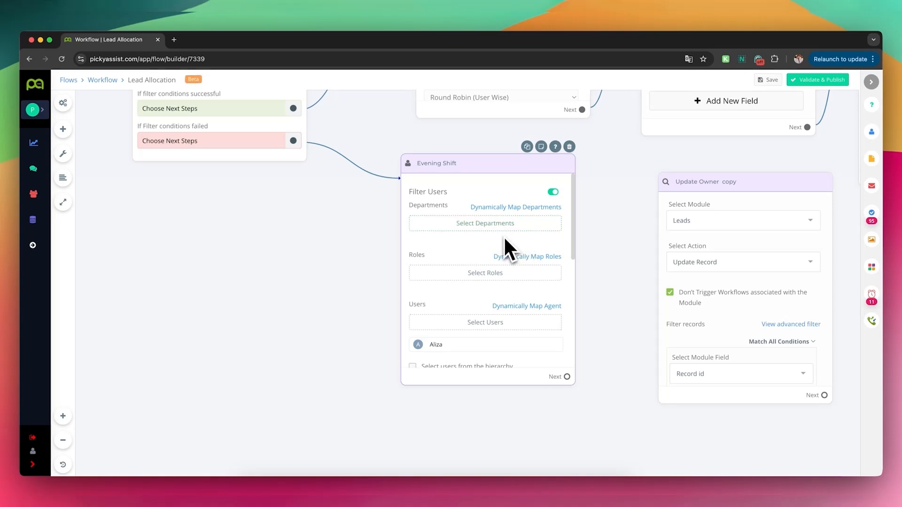
pyautogui.scroll(-2, 523, 329)
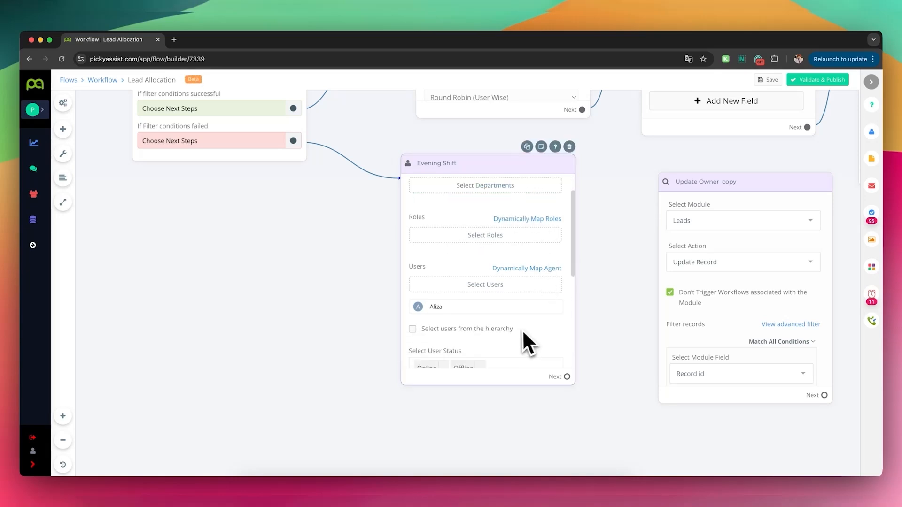
pyautogui.scroll(-5, 472, 324)
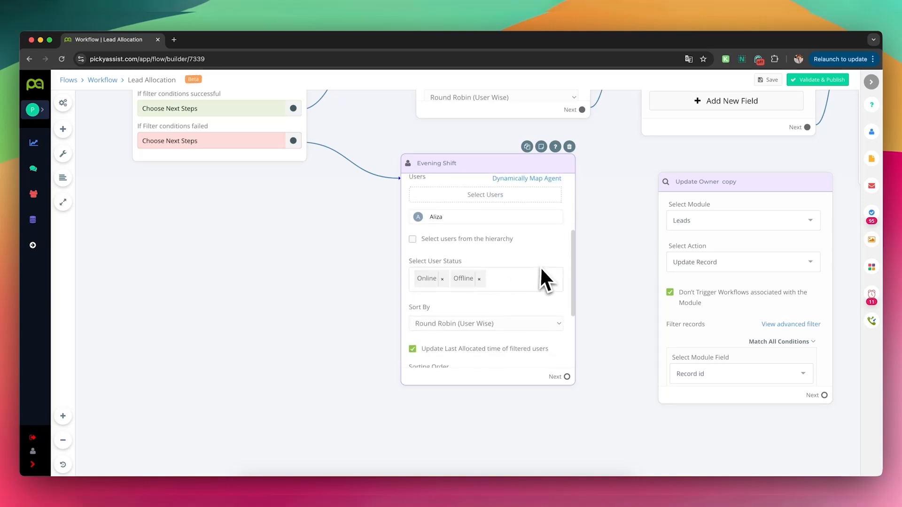
pyautogui.scroll(-3, 506, 320)
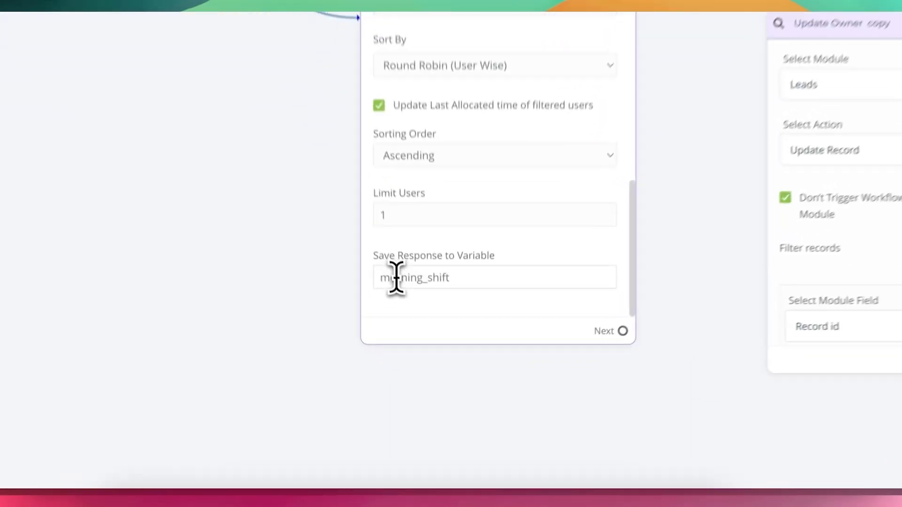
pyautogui.doubleClick(426, 343)
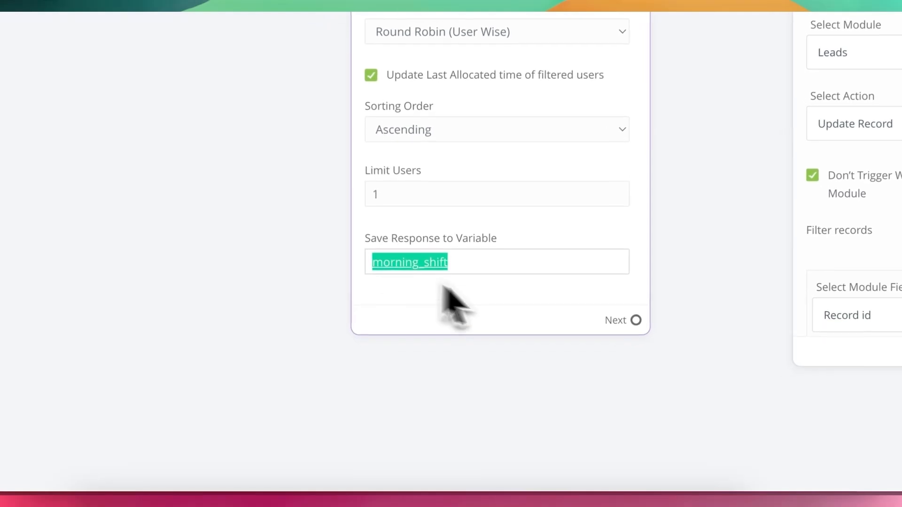
pyautogui.write('evening')
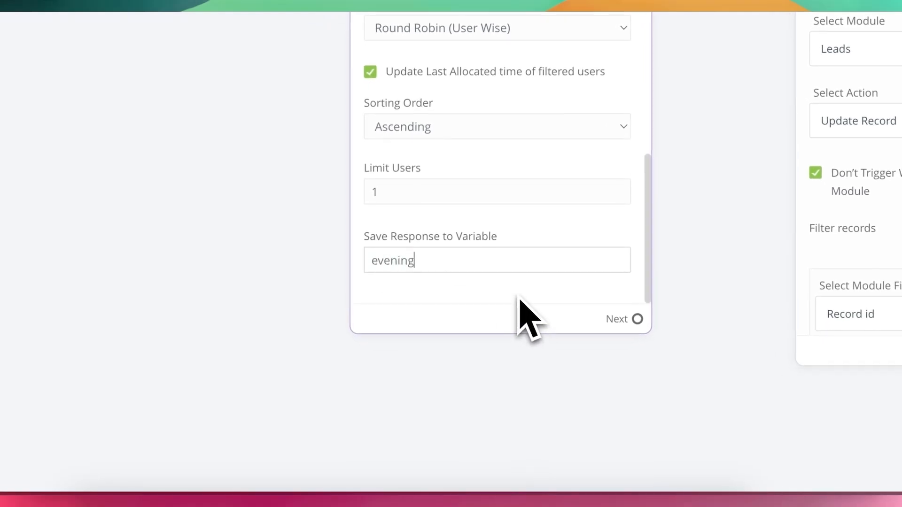
pyautogui.write('_shift')
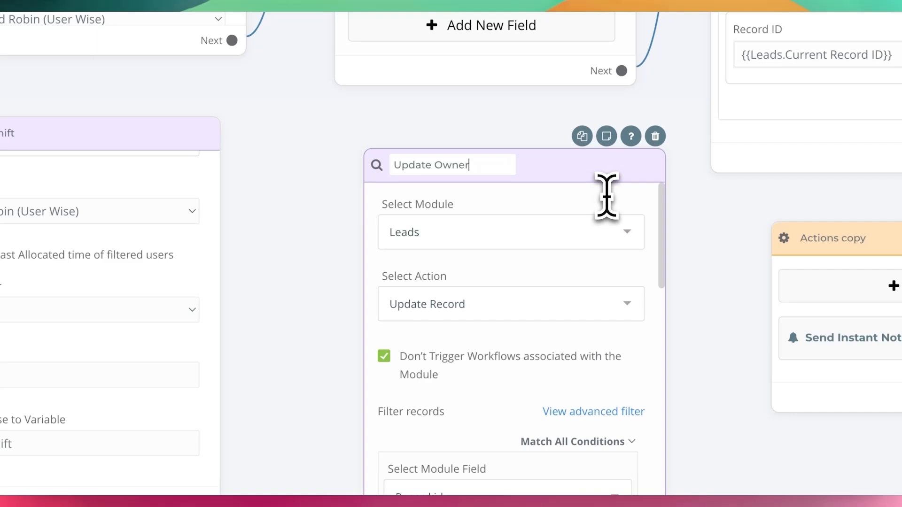
# - Rename the Update Owner copy as "Update Owner for Evening"
pyautogui.write('for Evening')
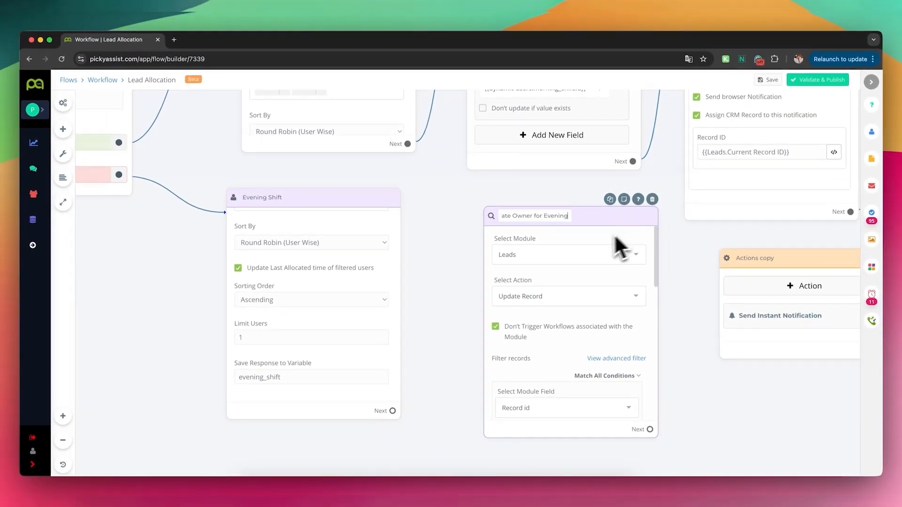
pyautogui.scroll(-3, 597, 348)
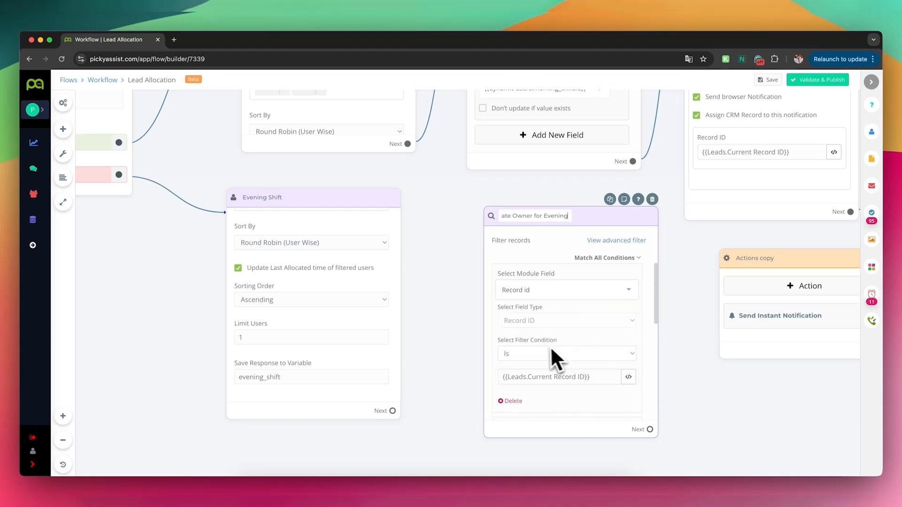
pyautogui.scroll(5, 562, 328)
pyautogui.scroll(-3, 566, 320)
pyautogui.scroll(-5, 569, 364)
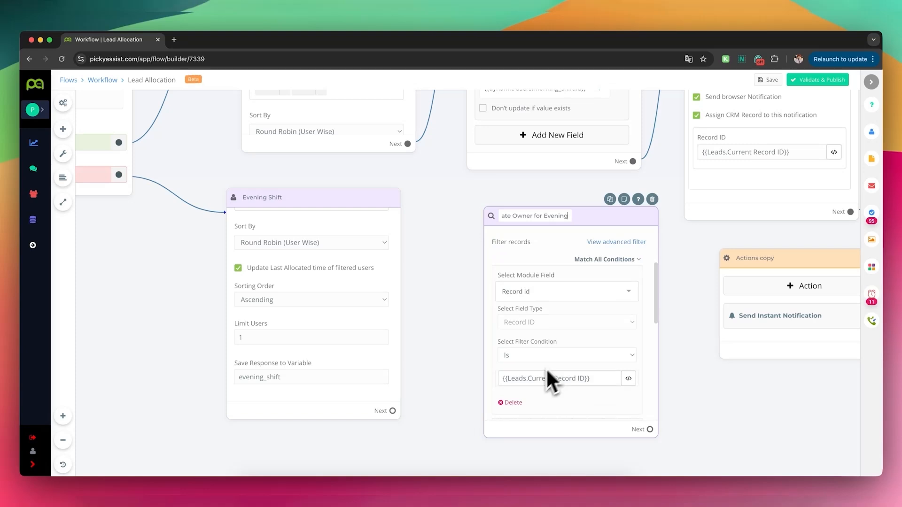
# - Refresh the attributes, map the Owner value to evening_shift.id, and connect the Evening Shift block to this update block
pyautogui.scroll(-6, 568, 381)
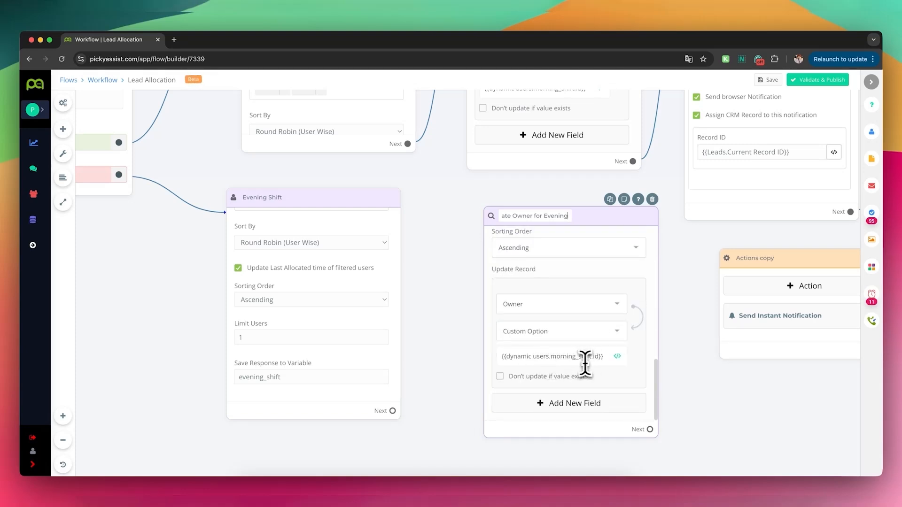
pyautogui.click(561, 359)
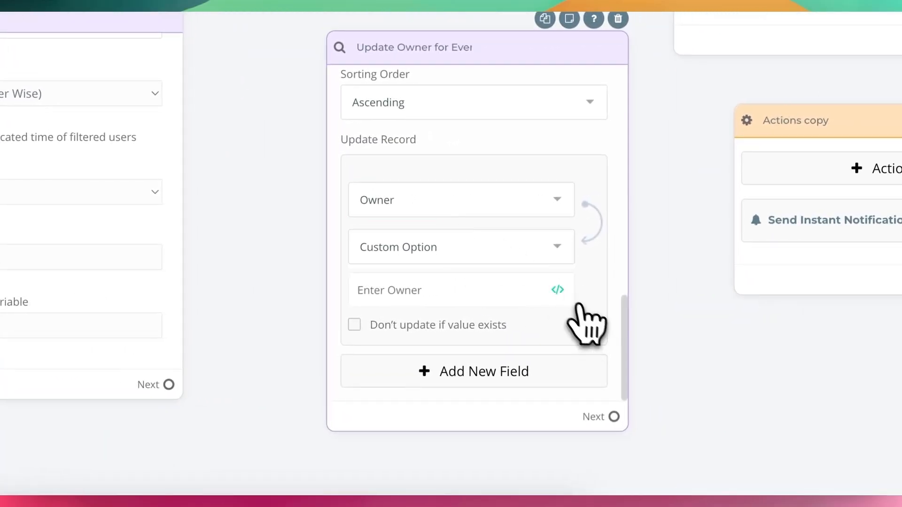
pyautogui.click(579, 303)
pyautogui.scroll(-3, 629, 235)
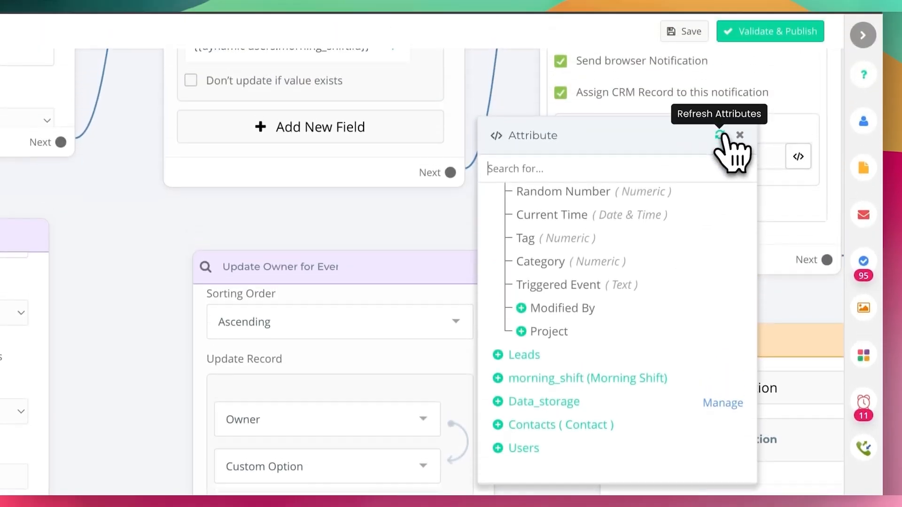
pyautogui.click(720, 139)
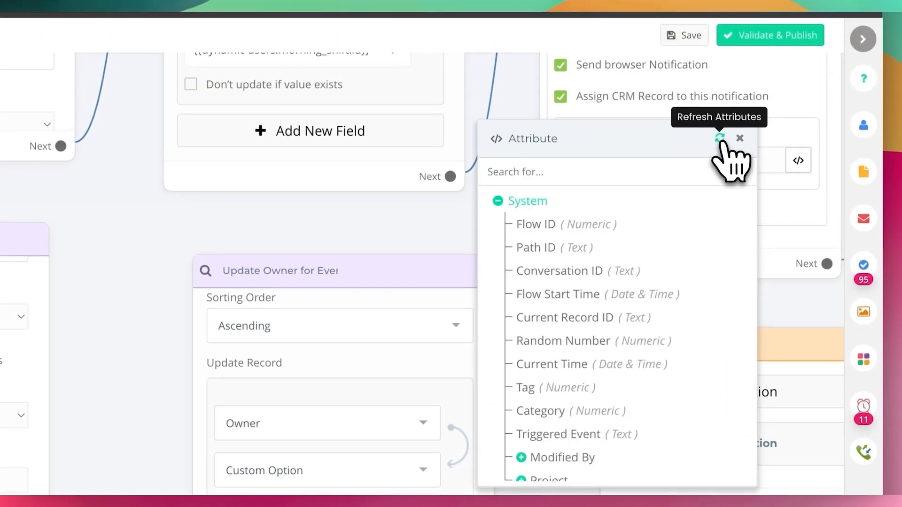
pyautogui.scroll(-3, 570, 414)
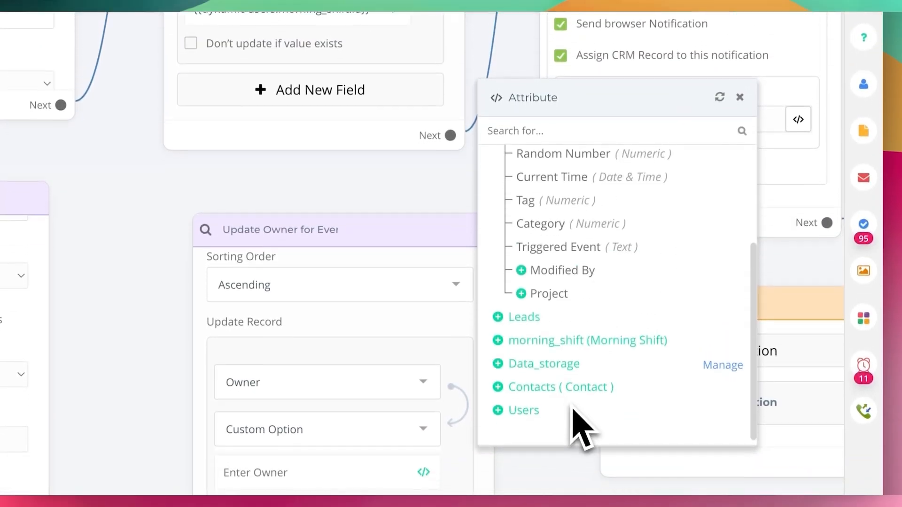
pyautogui.click(720, 97)
pyautogui.scroll(-3, 559, 399)
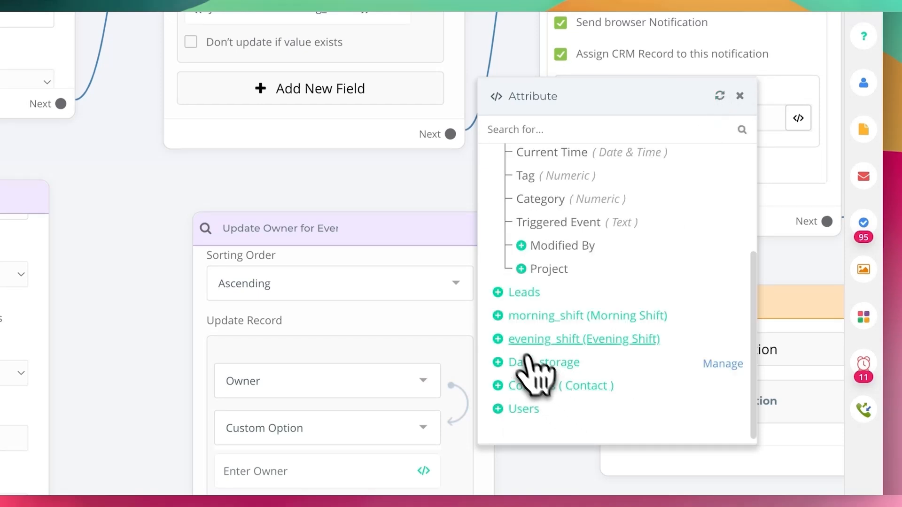
pyautogui.click(500, 341)
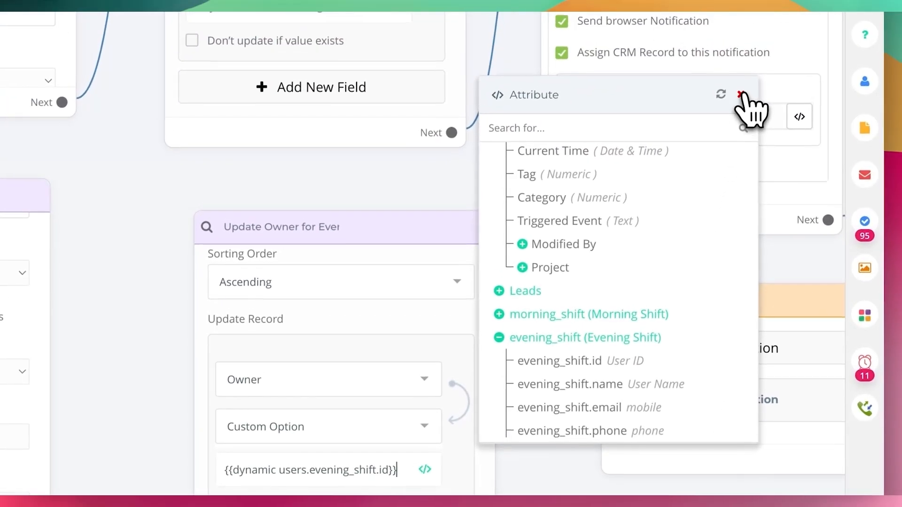
pyautogui.click(742, 94)
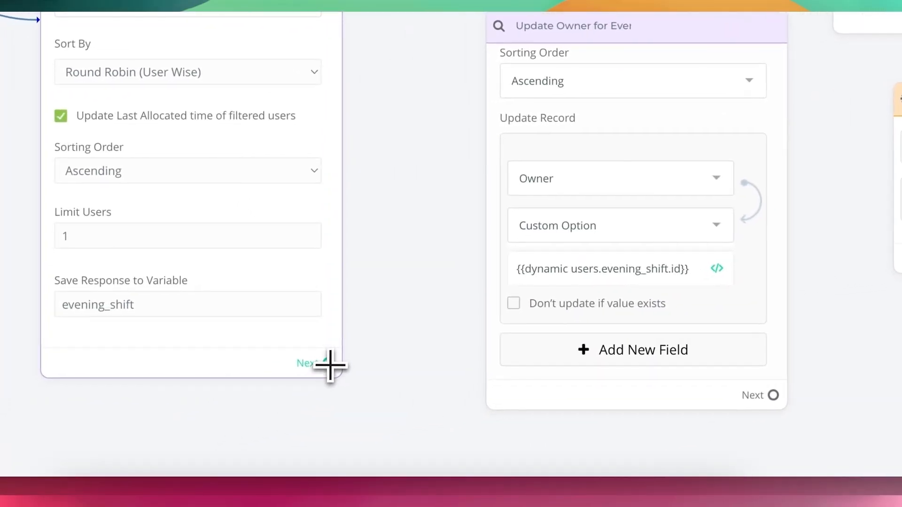
pyautogui.moveTo(155, 388); pyautogui.dragTo(437, 320)
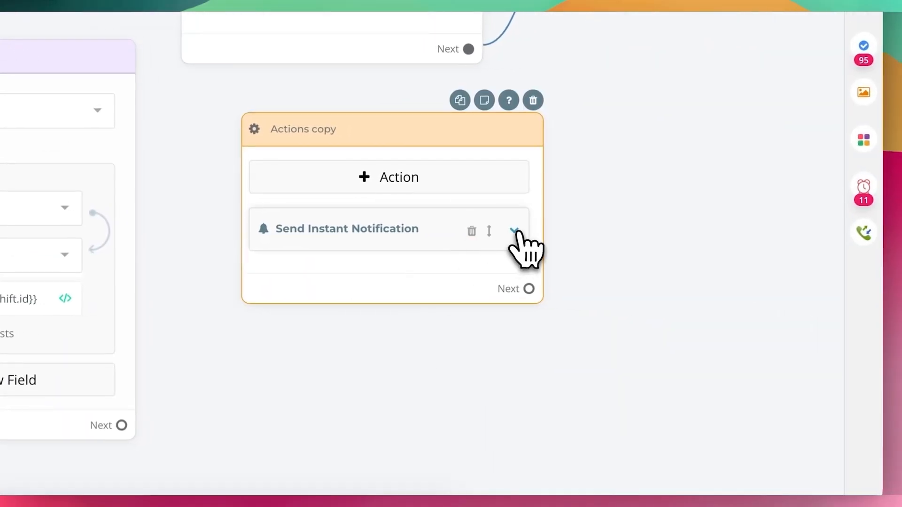
# - Rename the Actions copy as "Agent Notification" and connect the evening owner update block to it
pyautogui.click(519, 237)
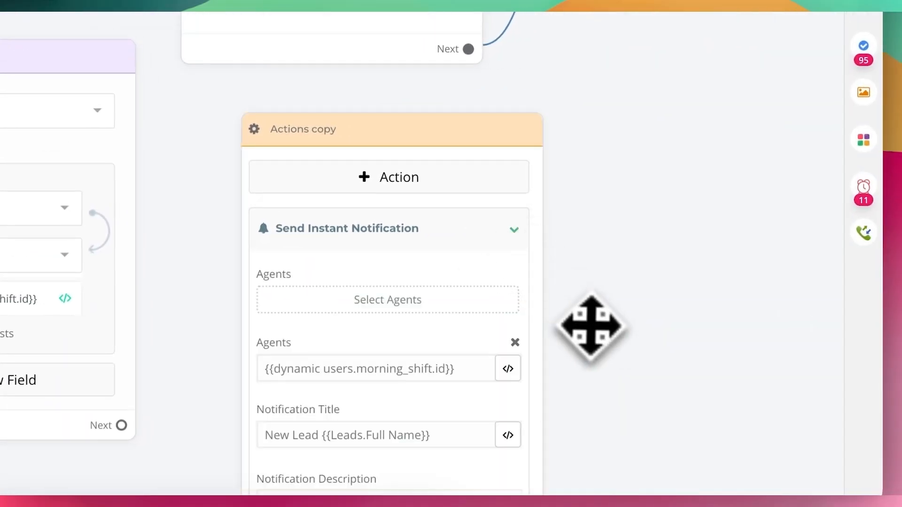
pyautogui.moveTo(622, 328); pyautogui.dragTo(587, 272)
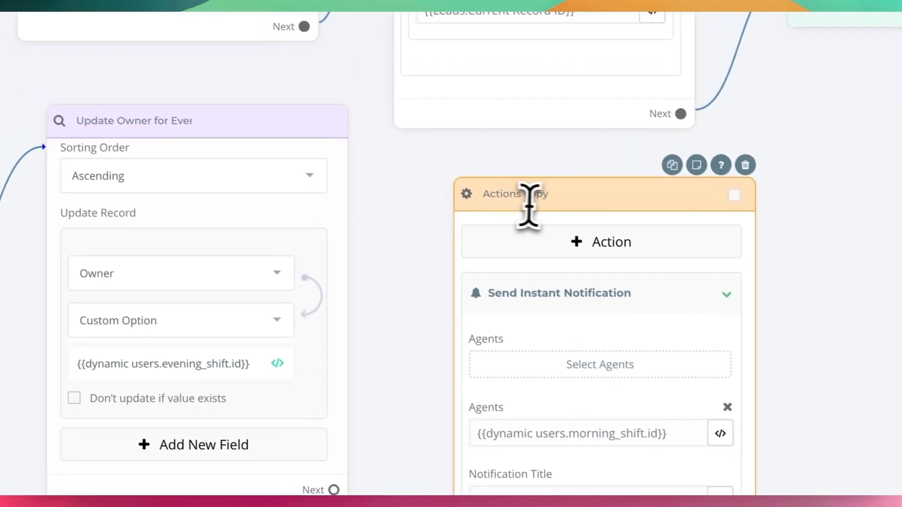
pyautogui.doubleClick(427, 143)
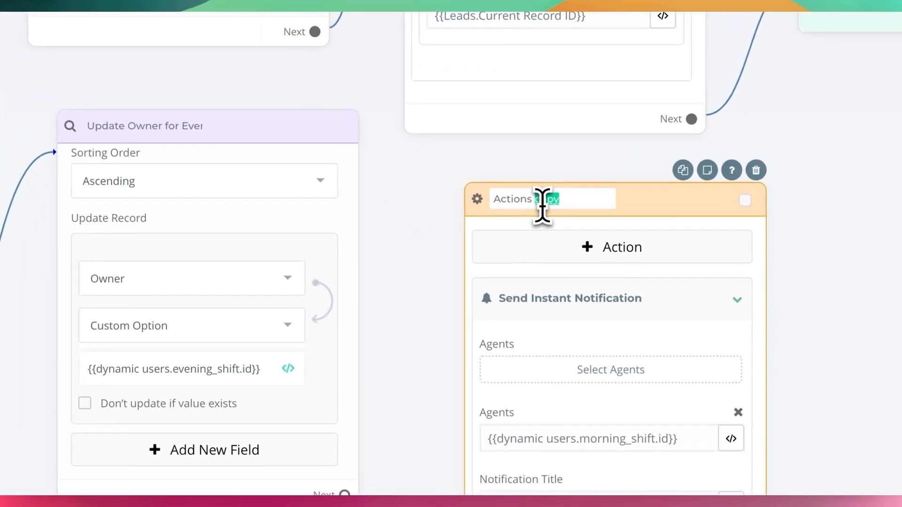
pyautogui.write('Agent Notifica')
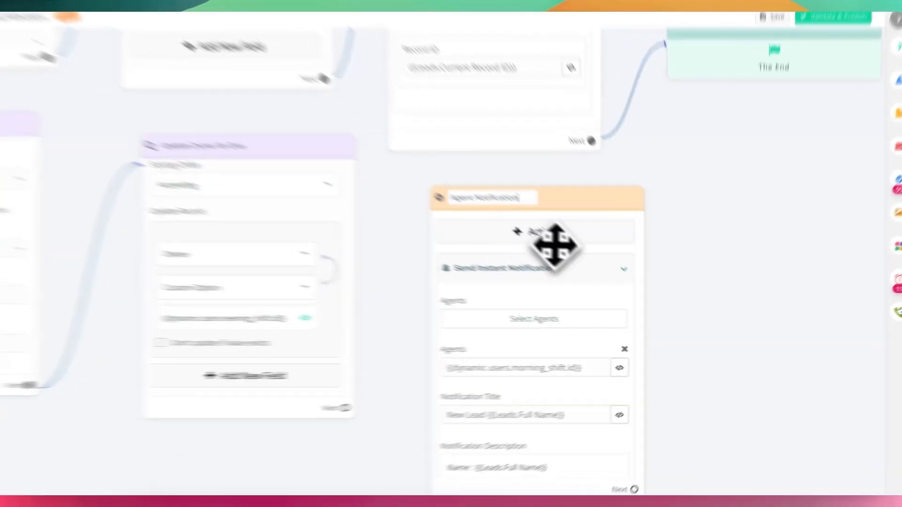
pyautogui.click(711, 359)
pyautogui.moveTo(618, 72); pyautogui.dragTo(616, 110)
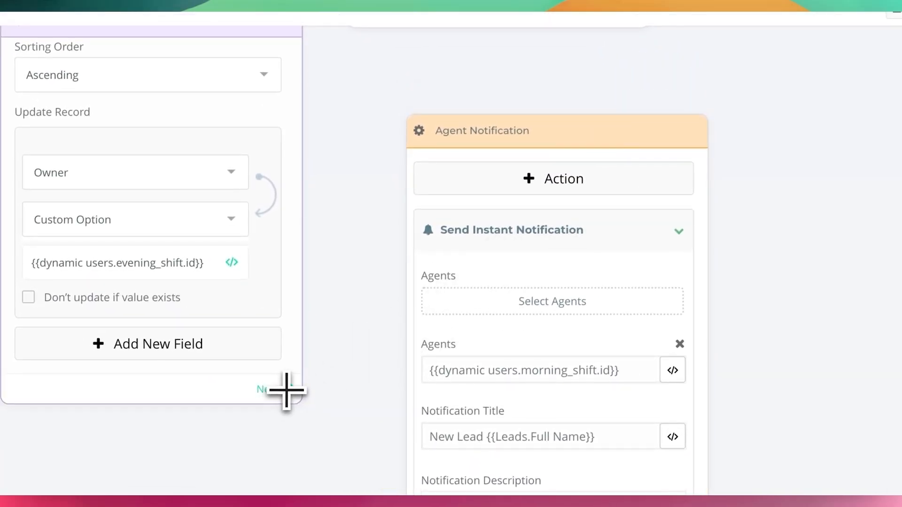
pyautogui.moveTo(289, 392); pyautogui.dragTo(592, 380)
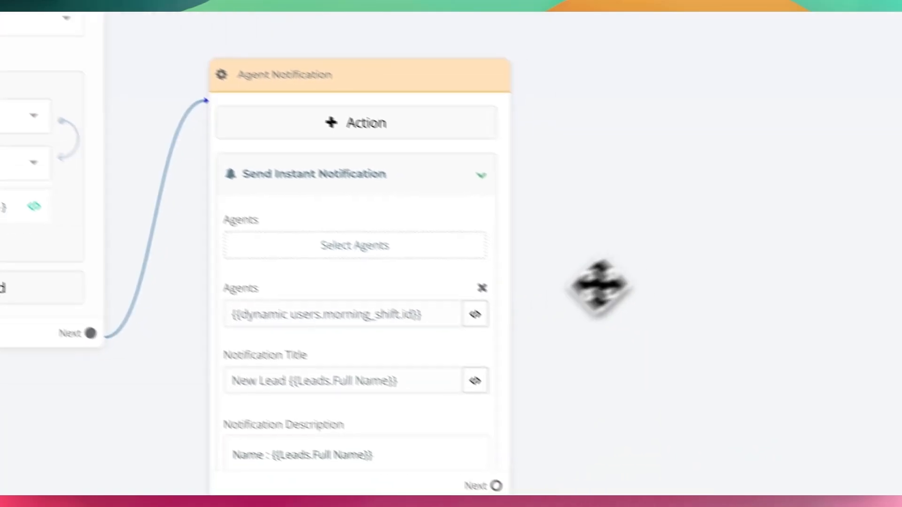
# - Replace the recipient agent in the Agent Notification block's instant notification with the evening_shift.id attribute
pyautogui.scroll(-1, 301, 293)
pyautogui.scroll(1, 374, 346)
pyautogui.scroll(1, 494, 351)
pyautogui.scroll(1, 490, 350)
pyautogui.tripleClick(399, 314)
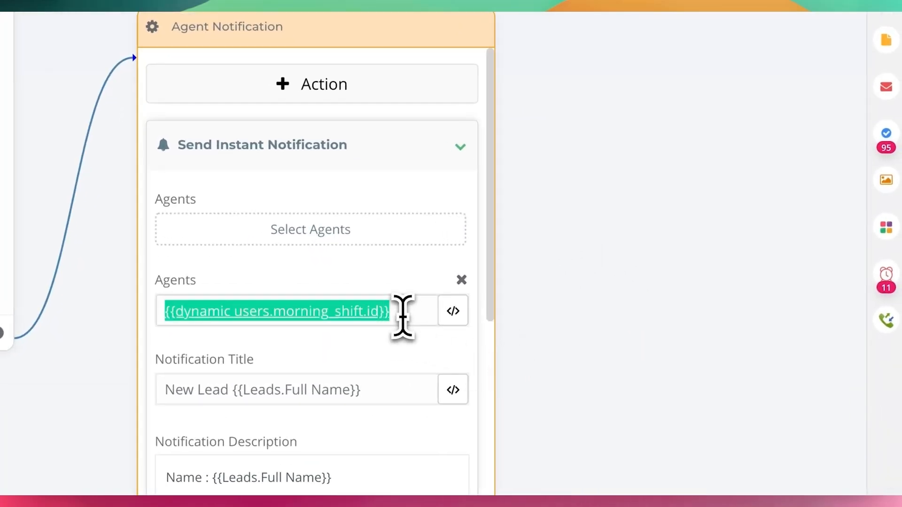
pyautogui.press('BackSpace')
pyautogui.click(453, 312)
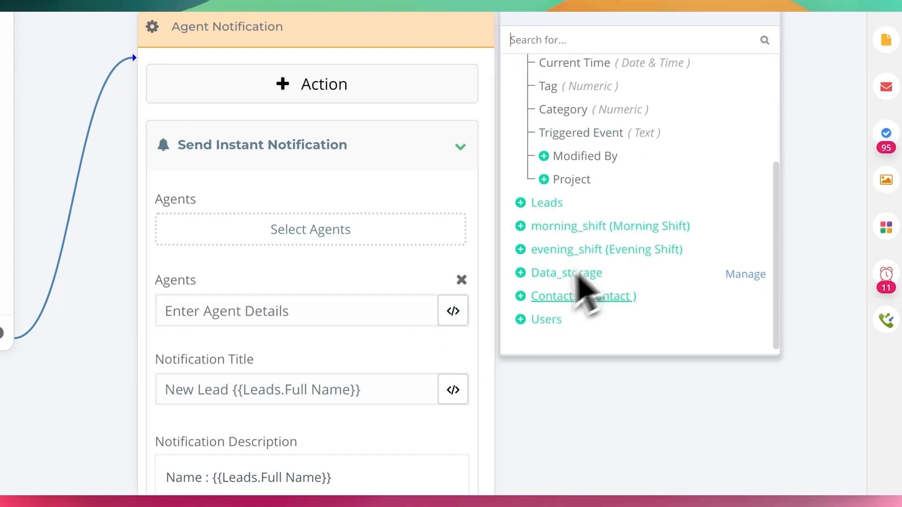
pyautogui.click(522, 253)
pyautogui.click(553, 278)
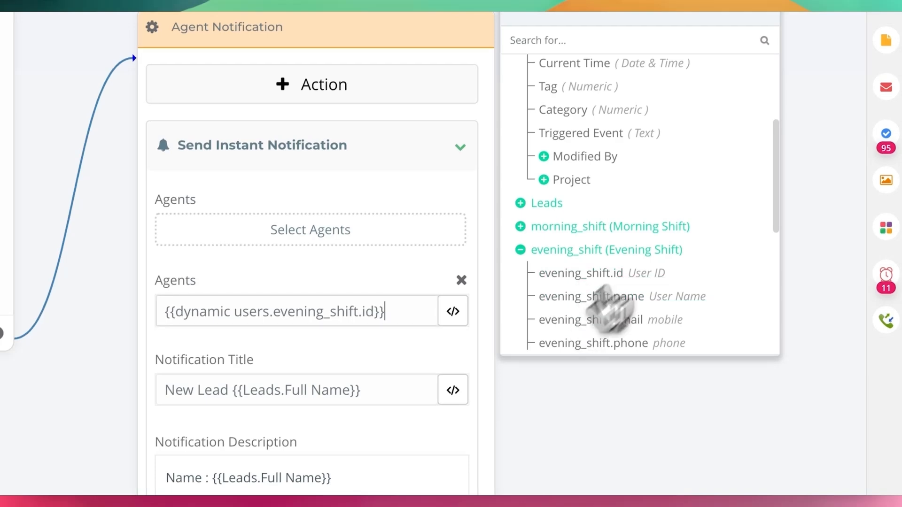
pyautogui.click(765, 6)
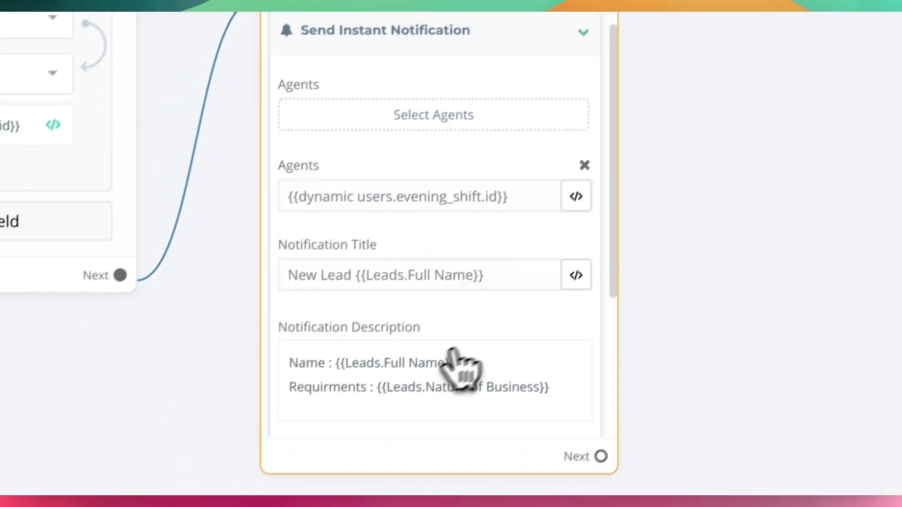
pyautogui.scroll(-4, 494, 350)
pyautogui.scroll(-3, 494, 347)
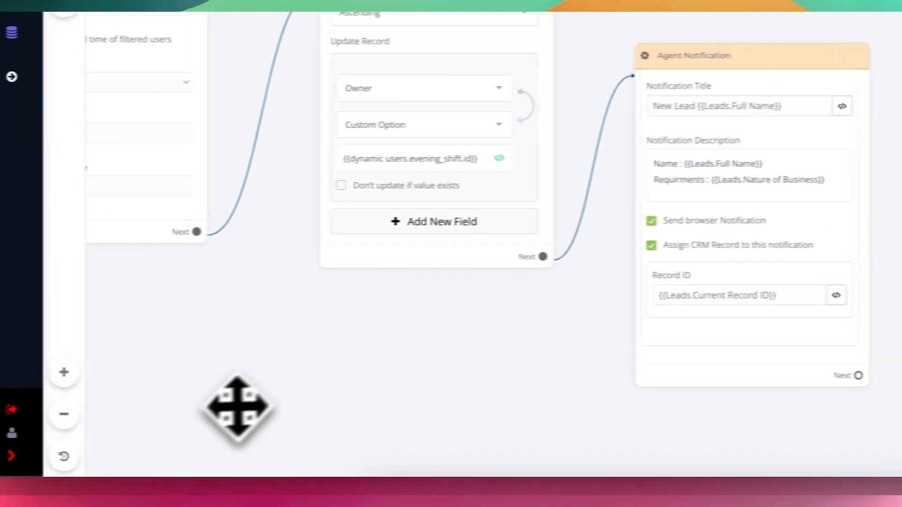
# - Delete the connection from the country filter's successful branch to the Morning Shift block
pyautogui.moveTo(278, 393); pyautogui.dragTo(714, 369)
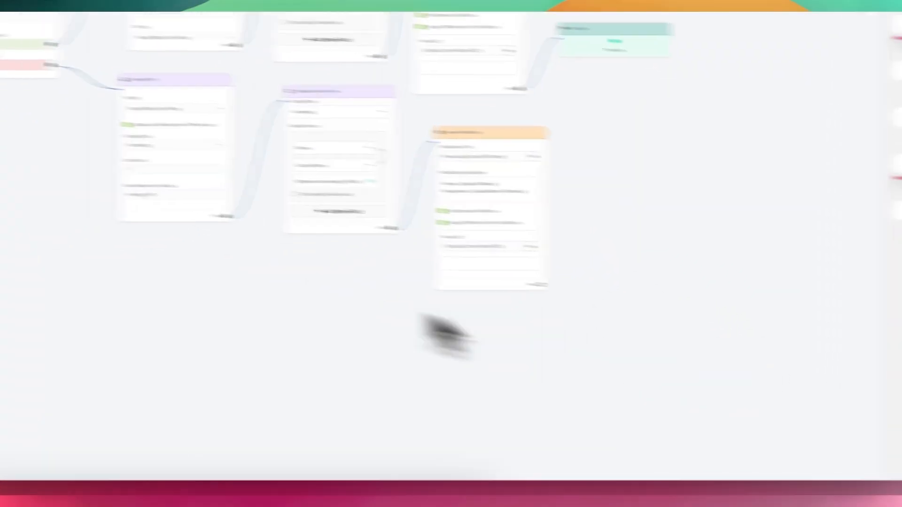
pyautogui.moveTo(548, 115); pyautogui.dragTo(337, 109)
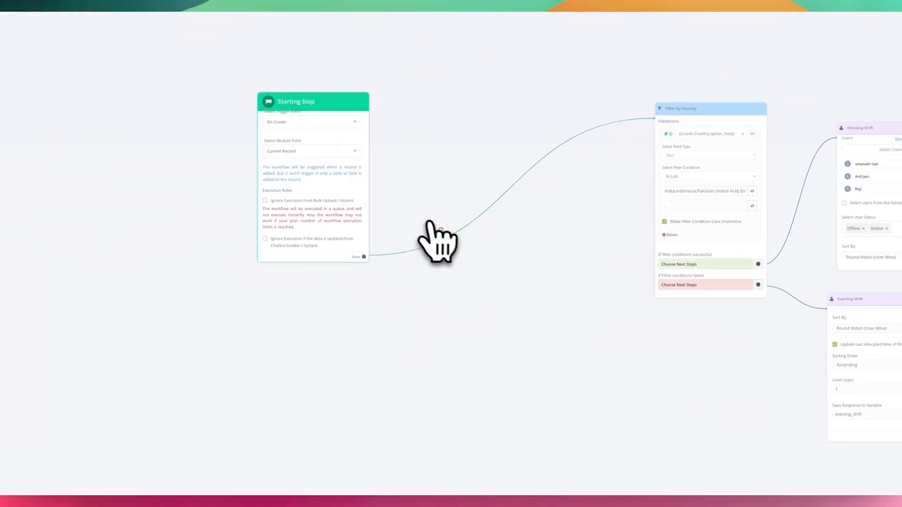
pyautogui.click(448, 240)
pyautogui.scroll(5, 459, 252)
pyautogui.moveTo(191, 333); pyautogui.dragTo(394, 402)
pyautogui.moveTo(270, 47); pyautogui.dragTo(256, 100)
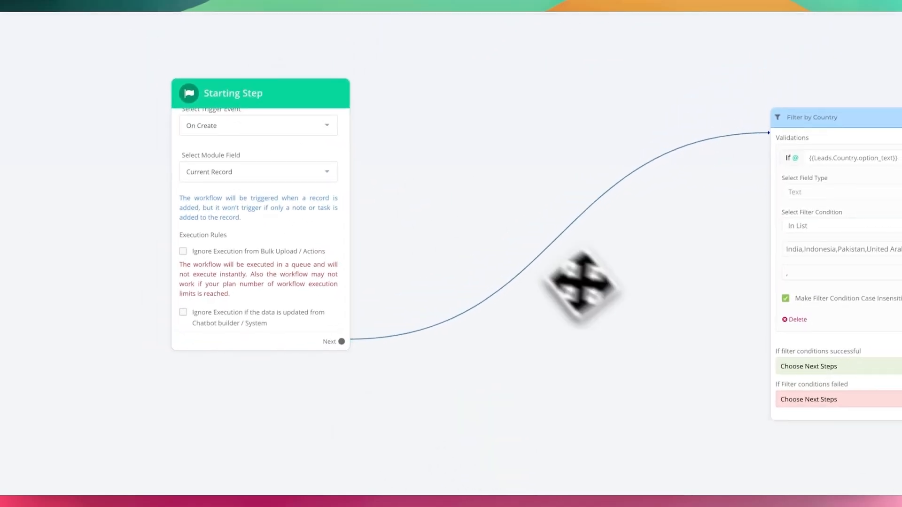
pyautogui.click(639, 152)
pyautogui.press('Delete')
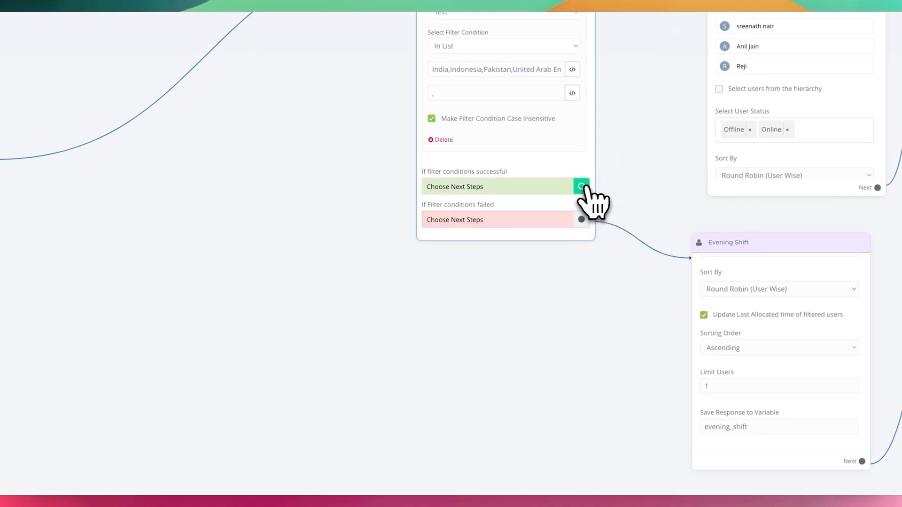
# - Add a Splitter step from the country filter's successful branch, splitting traffic 70% to route A and 30% to route B
pyautogui.moveTo(618, 164); pyautogui.dragTo(221, 336)
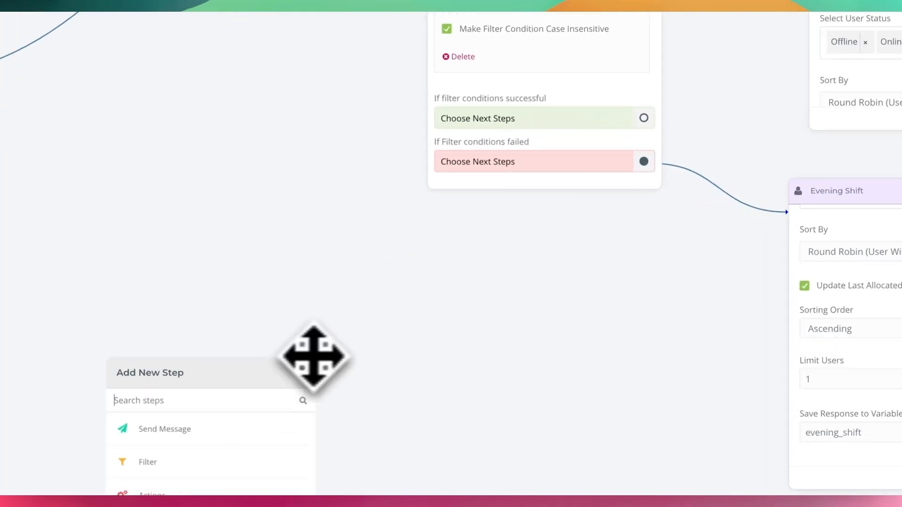
pyautogui.moveTo(516, 324); pyautogui.dragTo(660, 163)
pyautogui.click(281, 220)
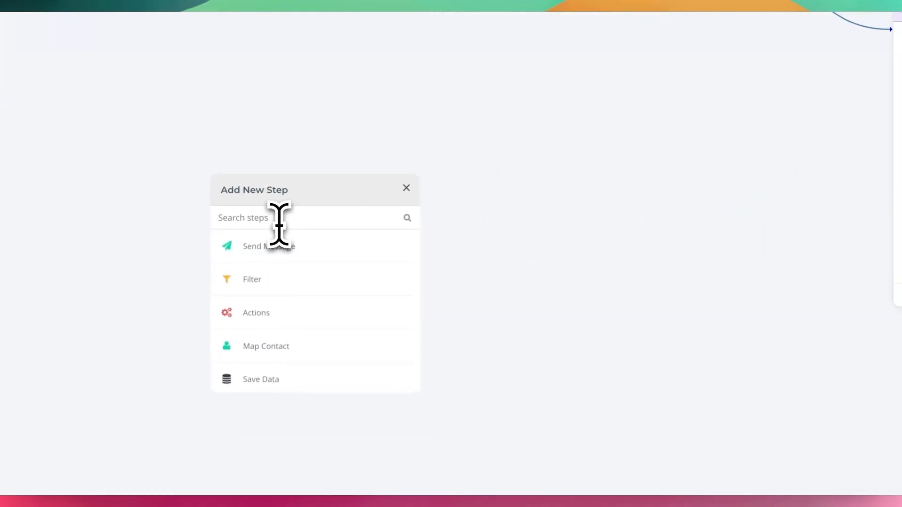
pyautogui.write('so')
pyautogui.press('BackSpace')
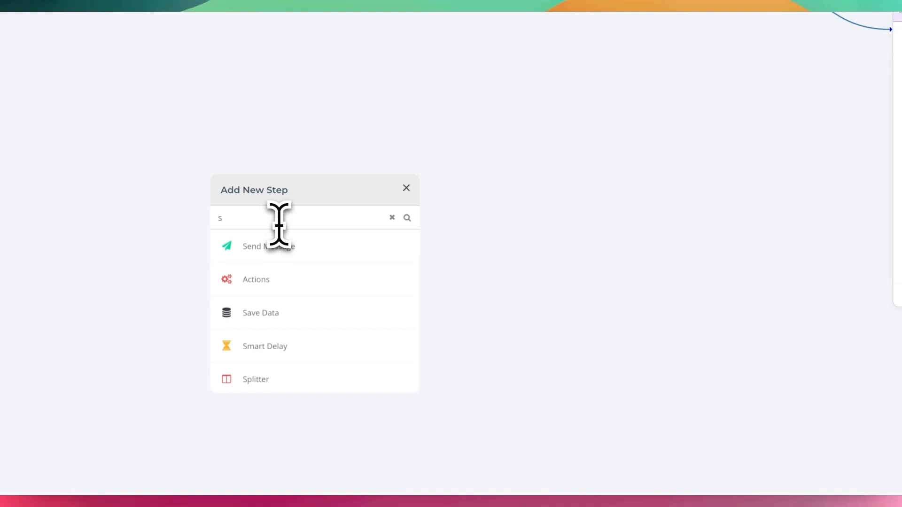
pyautogui.write('p')
pyautogui.click(284, 244)
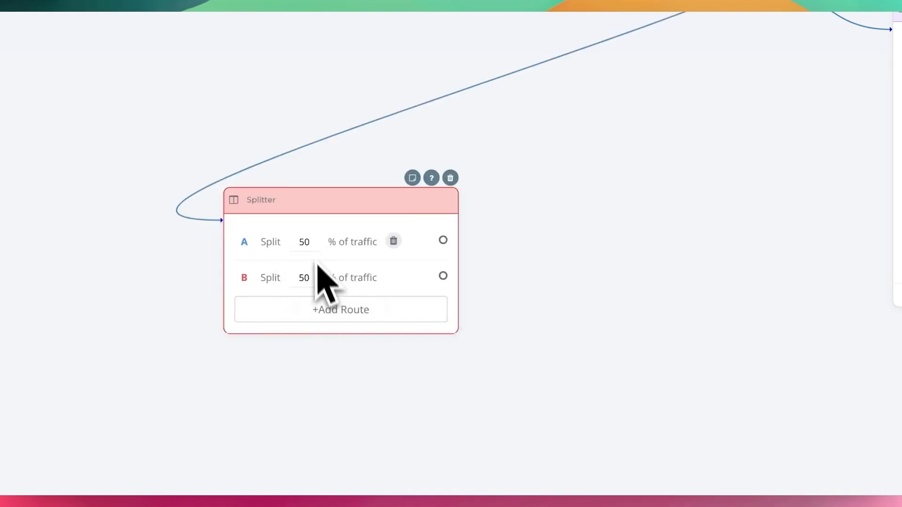
pyautogui.doubleClick(303, 242)
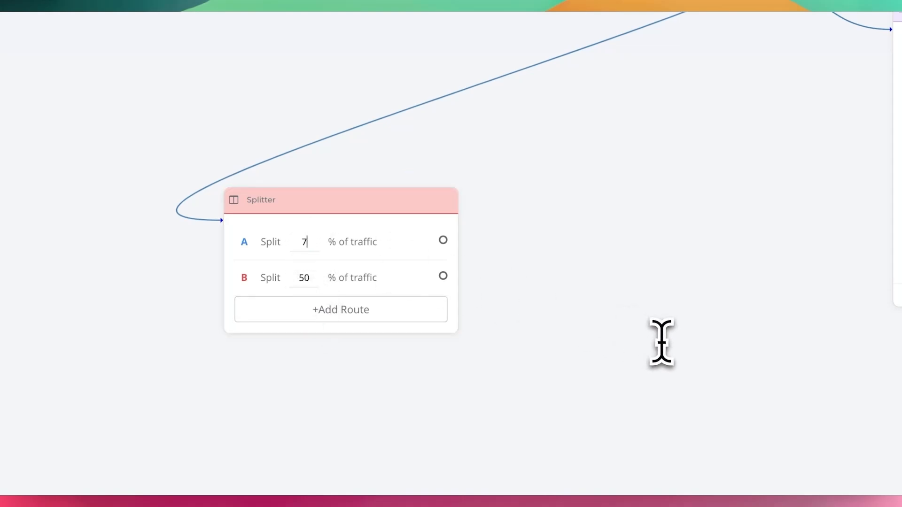
pyautogui.doubleClick(310, 279)
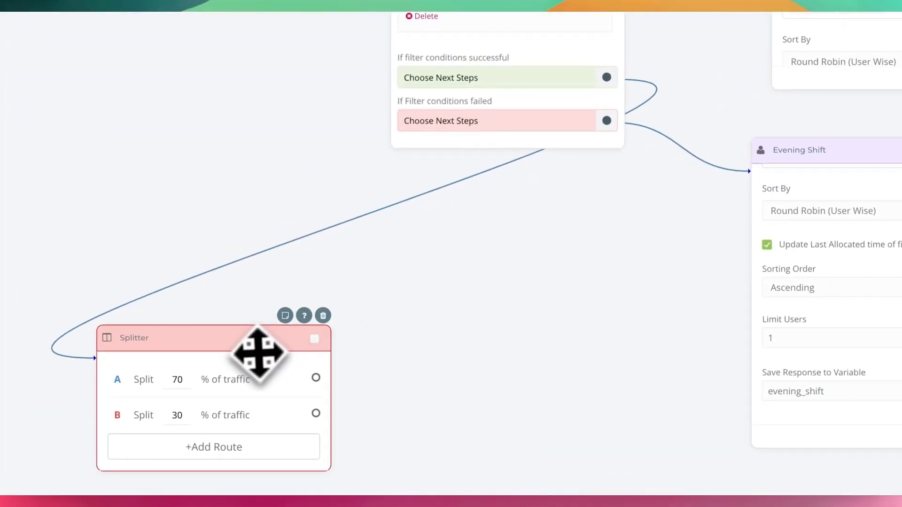
# - Delete the connection from the country filter's failed branch to the Evening Shift block
pyautogui.moveTo(459, 268); pyautogui.dragTo(581, 250)
pyautogui.moveTo(469, 320); pyautogui.dragTo(448, 323)
pyautogui.moveTo(611, 334); pyautogui.dragTo(415, 369)
pyautogui.click(524, 213)
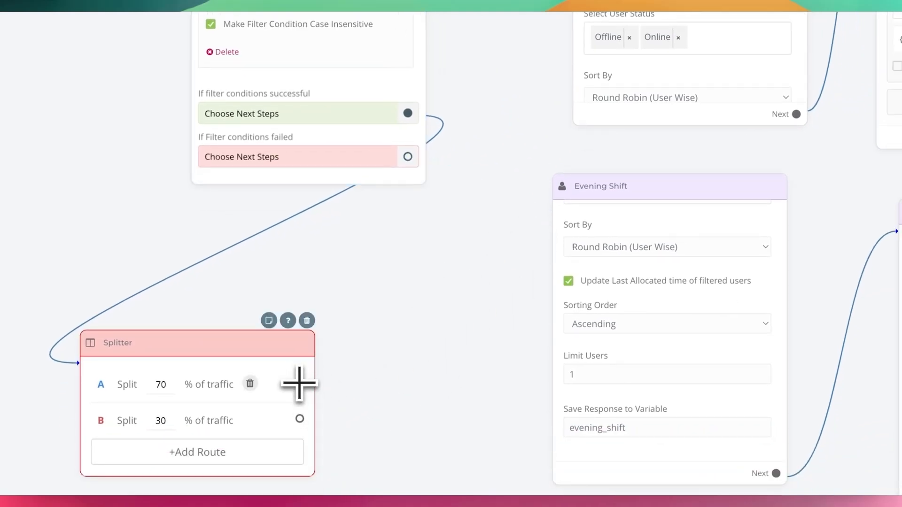
# - Connect the Splitter's route A to the Morning Shift block and route B to the Evening Shift block
pyautogui.moveTo(299, 383); pyautogui.dragTo(640, 32)
pyautogui.moveTo(604, 81); pyautogui.dragTo(614, 77)
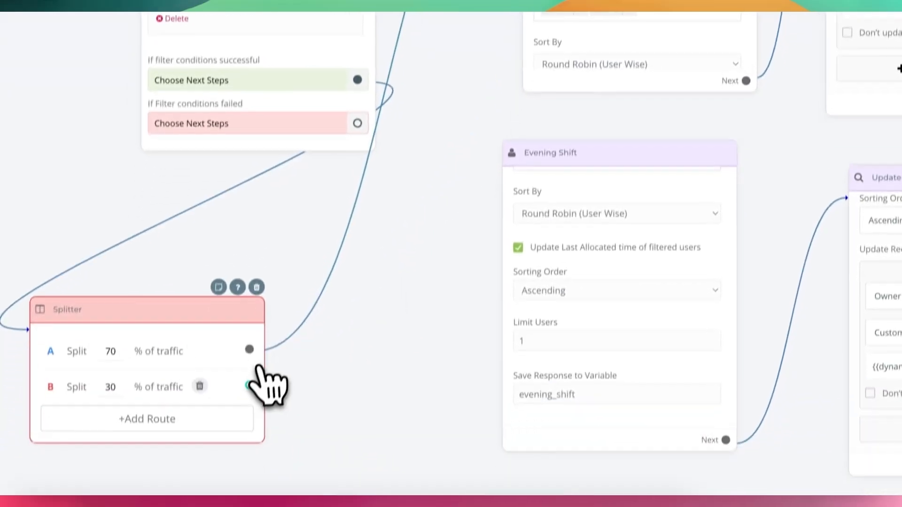
pyautogui.moveTo(252, 365); pyautogui.dragTo(614, 332)
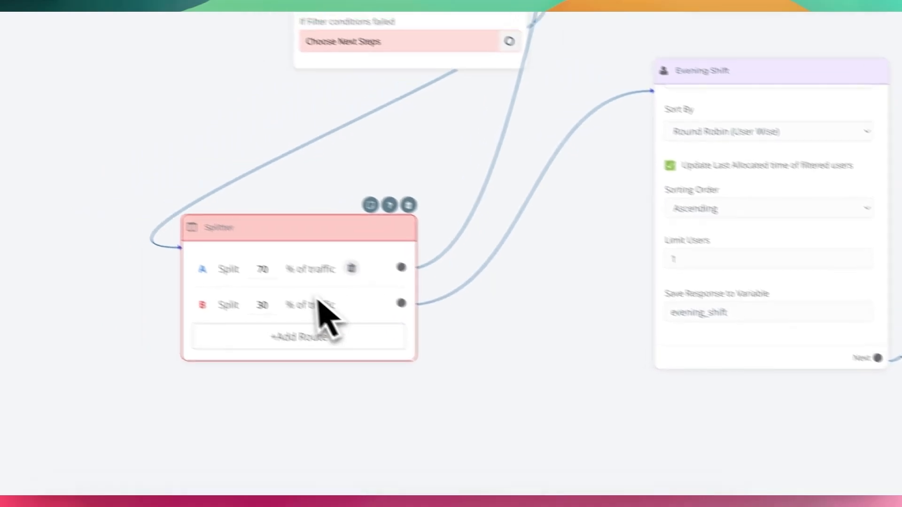
# - Add a third route to the Splitter and open route A's traffic percentage for editing
pyautogui.click(337, 353)
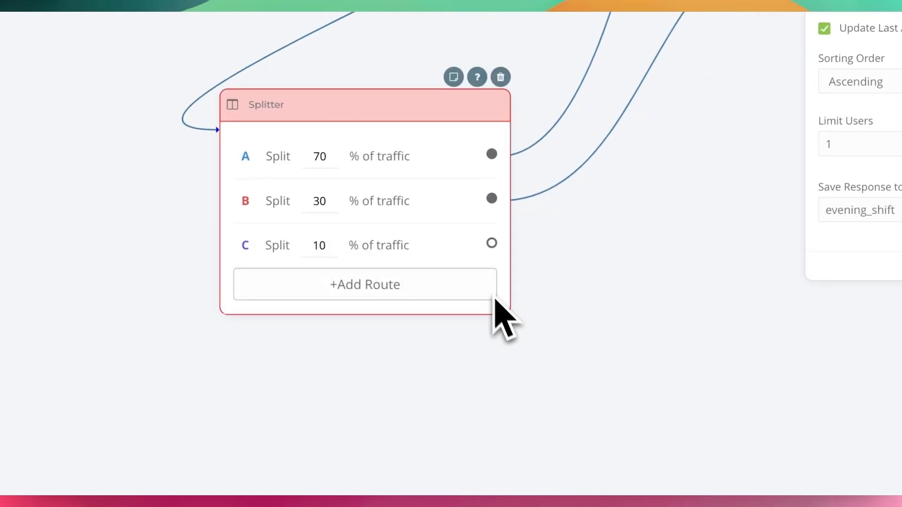
pyautogui.moveTo(322, 159); pyautogui.dragTo(308, 159)
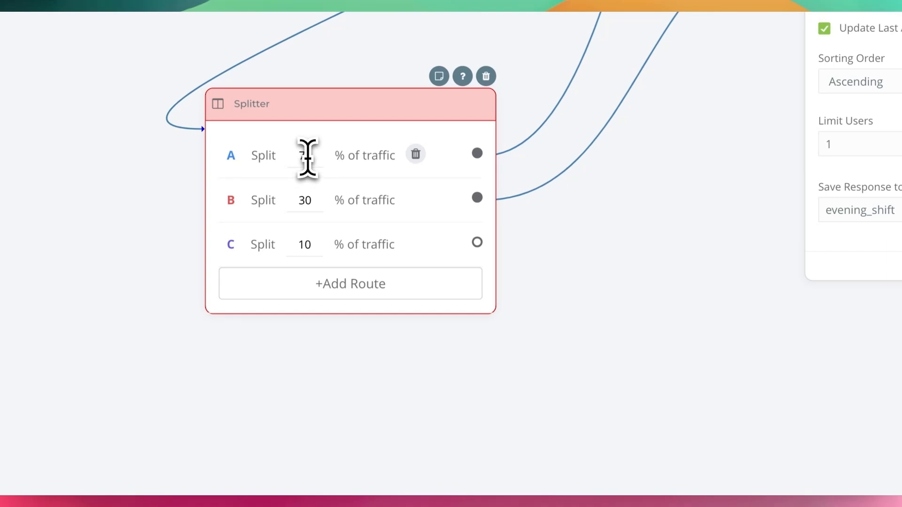
pyautogui.click(305, 157)
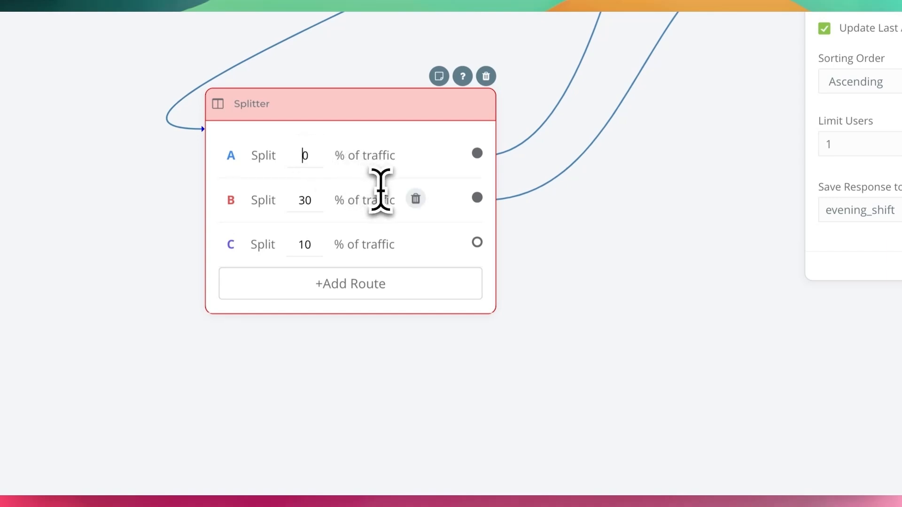